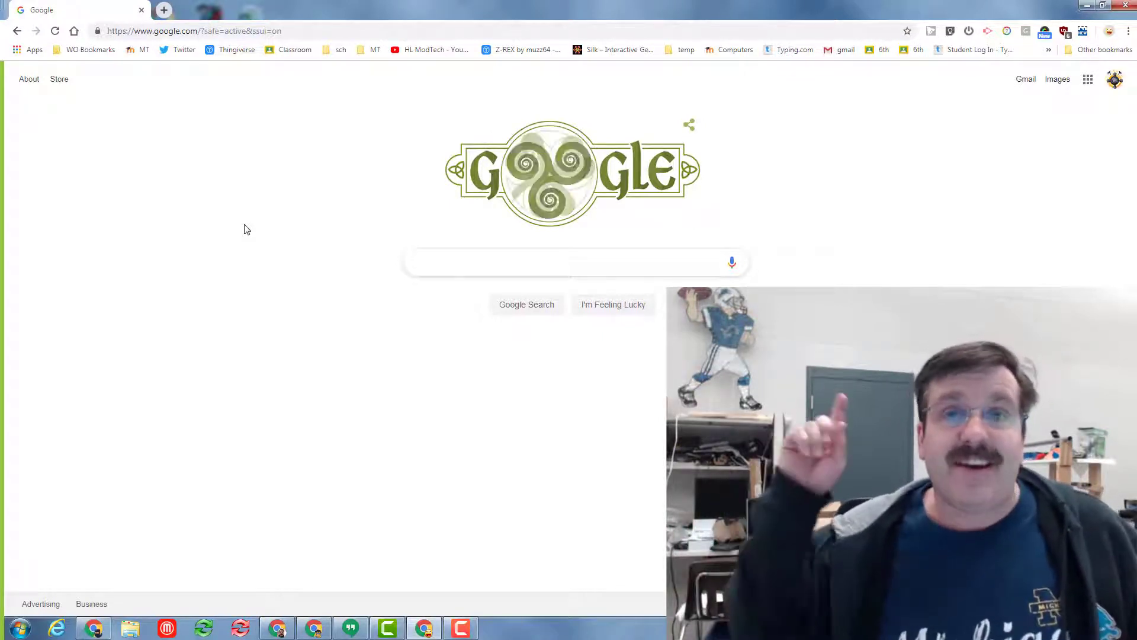
Open the Chrome apps page, view its second page of apps, then return to the first
{"action": "left_click", "coordinate": [22, 52]}
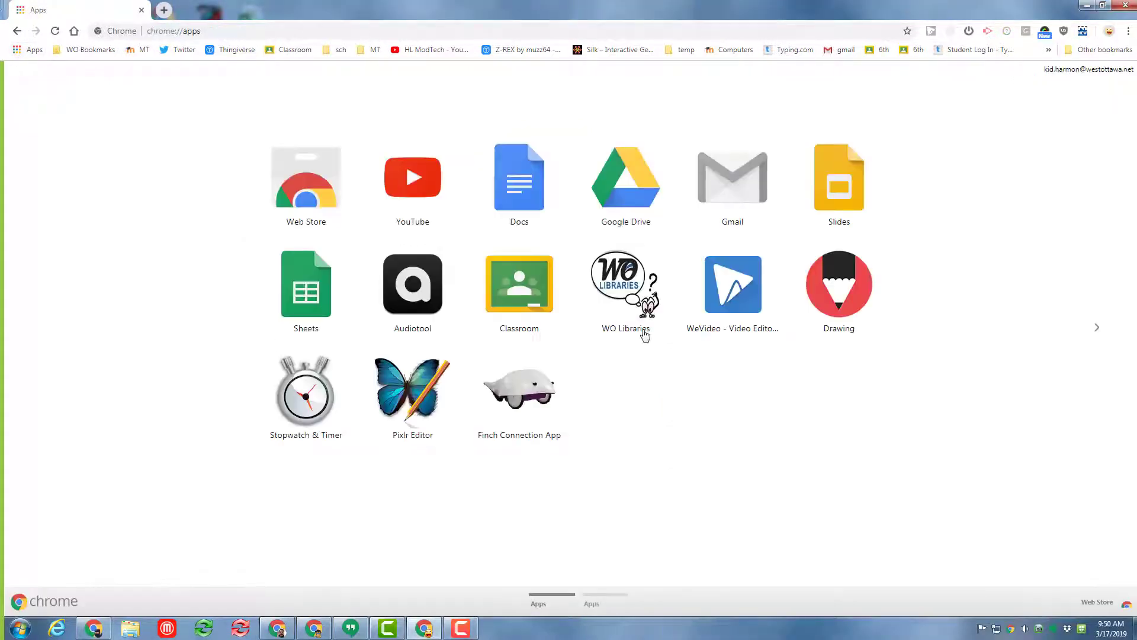
{"action": "left_click", "coordinate": [602, 593]}
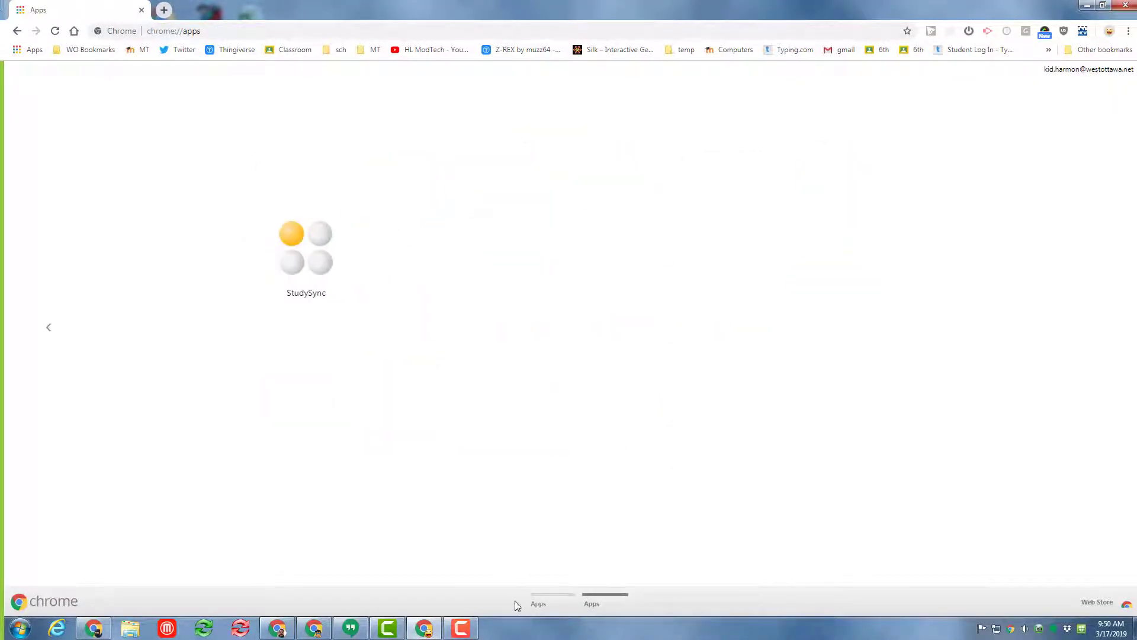
{"action": "left_click", "coordinate": [539, 594]}
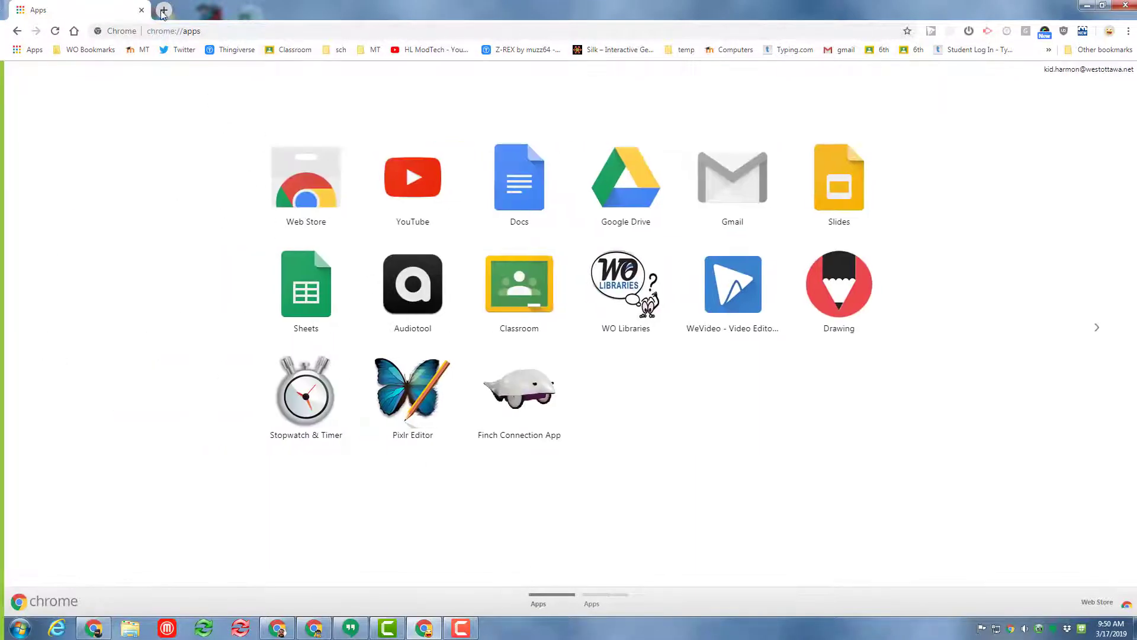
In a new tab, go to hlmodtech.com and follow its 3D Modeling - Sketchup for Schools link to the listing
{"action": "left_click", "coordinate": [164, 11]}
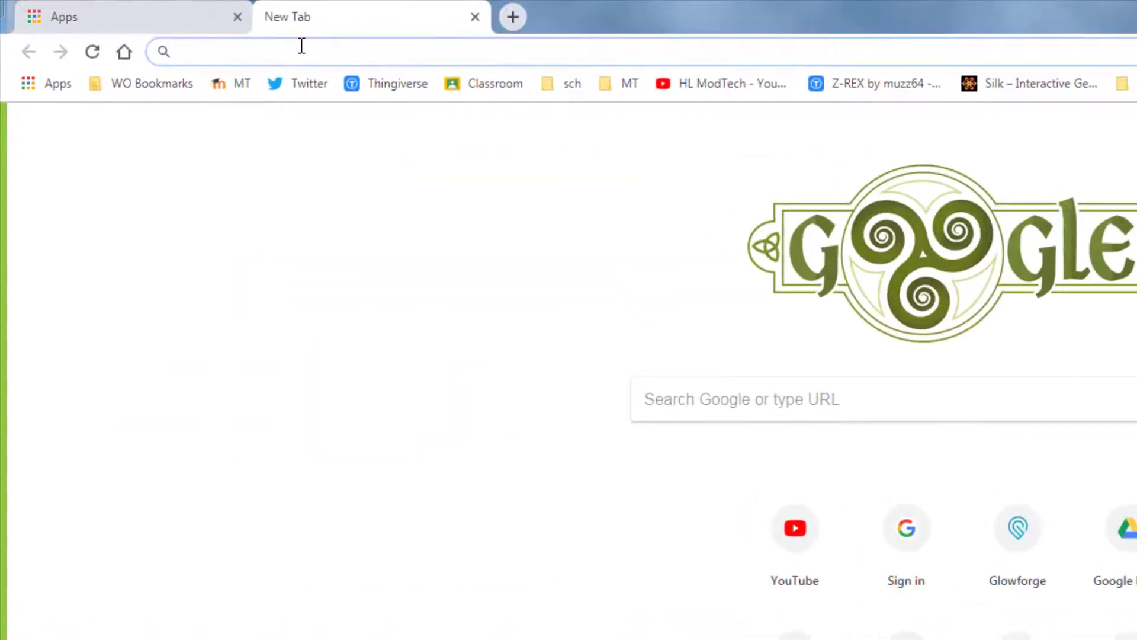
{"action": "type", "text": "hlmod"}
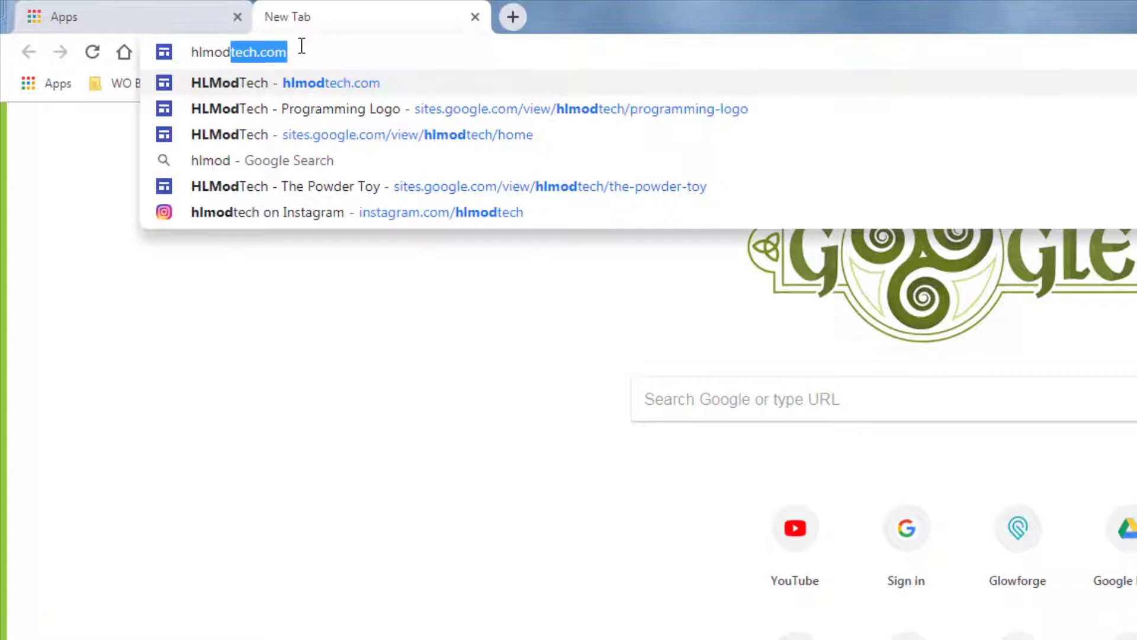
{"action": "key", "text": "Return"}
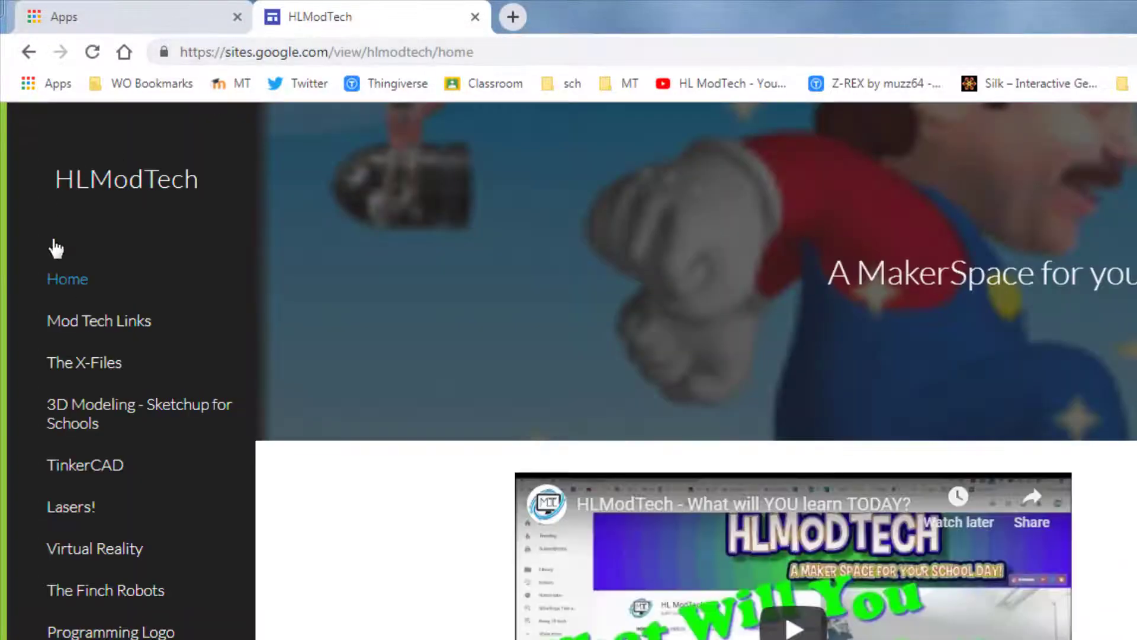
{"action": "left_click", "coordinate": [77, 420]}
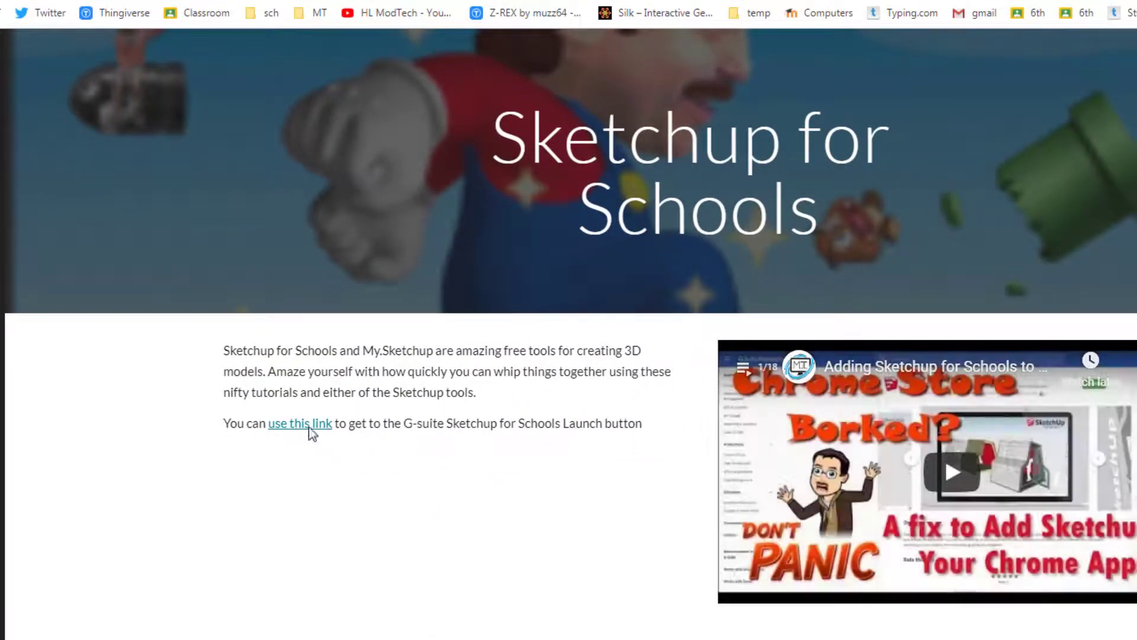
{"action": "left_click", "coordinate": [308, 424]}
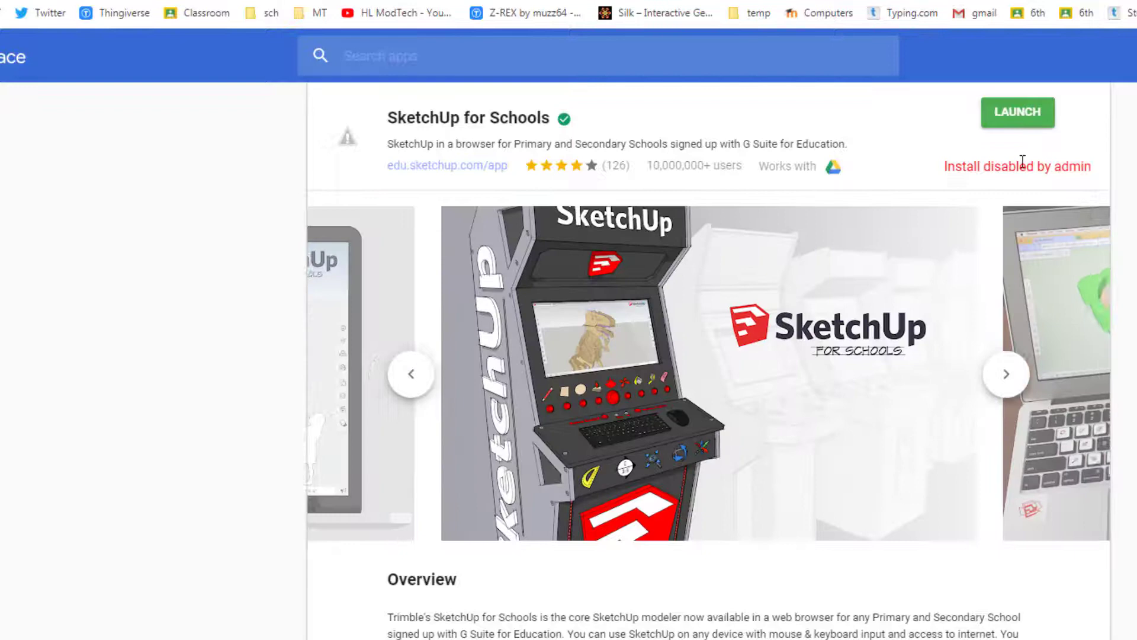
Launch SketchUp for Schools from its G Suite Marketplace listing
{"action": "left_click", "coordinate": [1025, 118]}
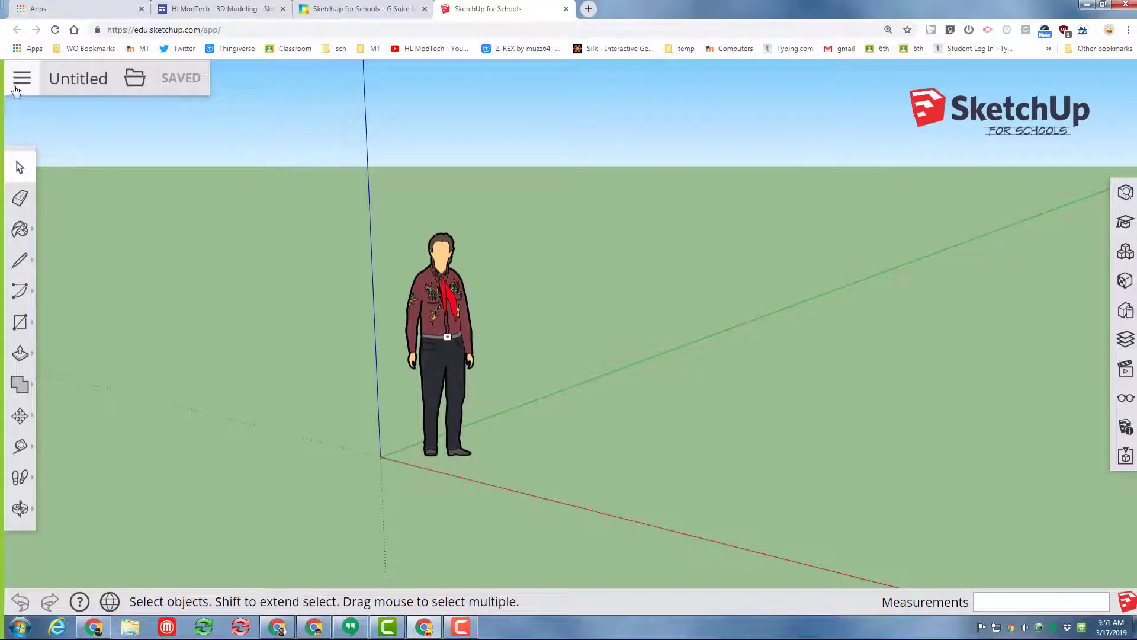
Start a new model from the Simple Template - Millimeters
{"action": "left_click", "coordinate": [19, 86]}
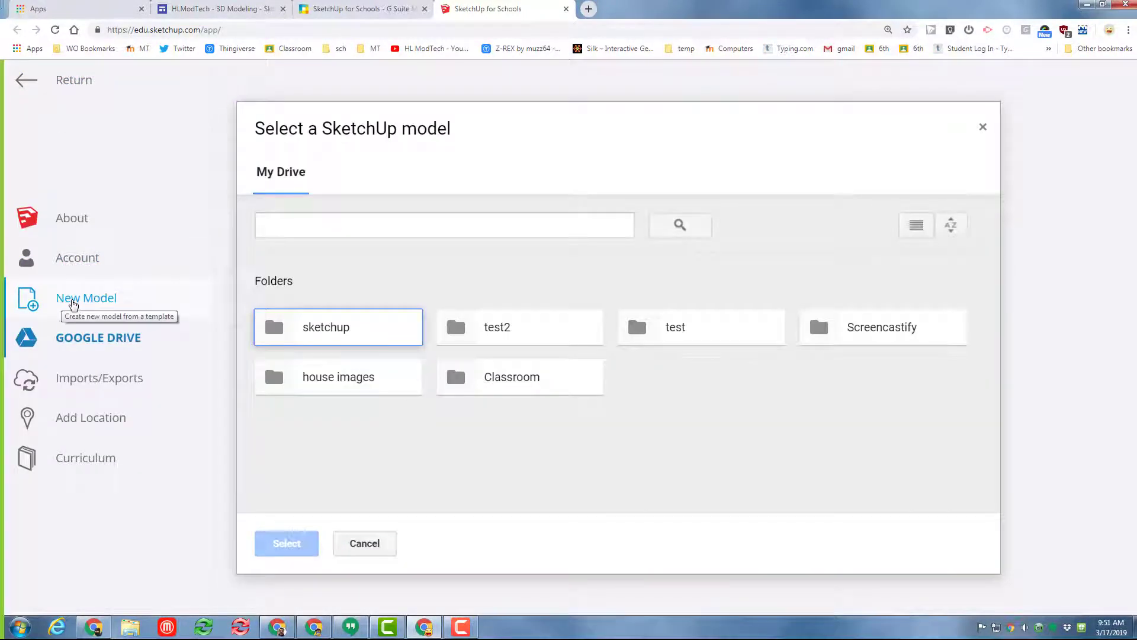
{"action": "left_click", "coordinate": [73, 304]}
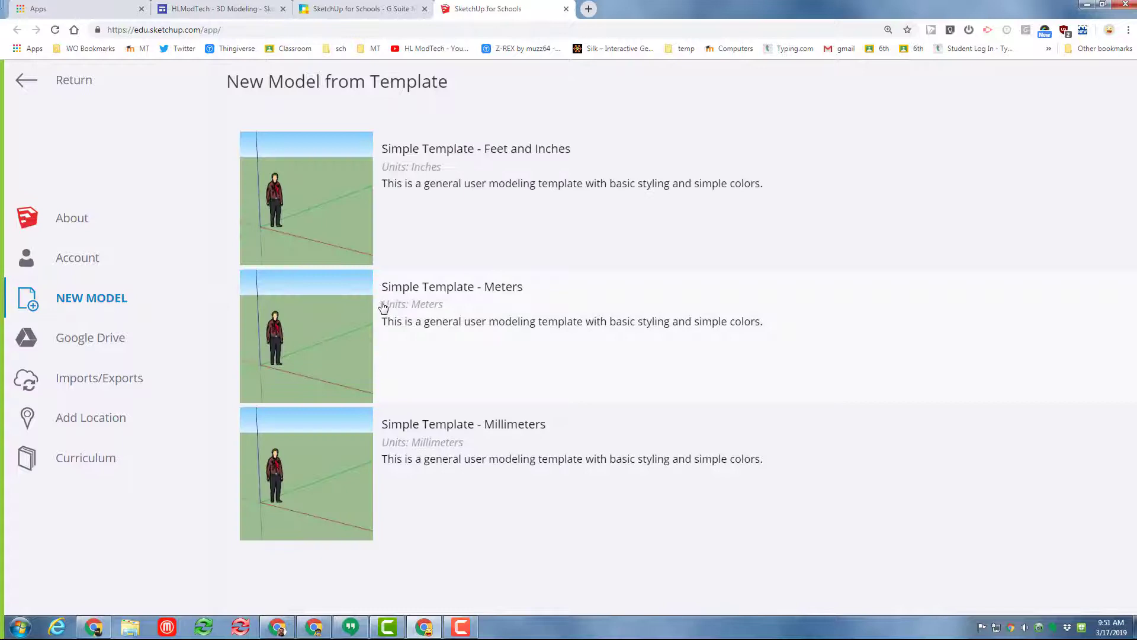
{"action": "left_click", "coordinate": [326, 457]}
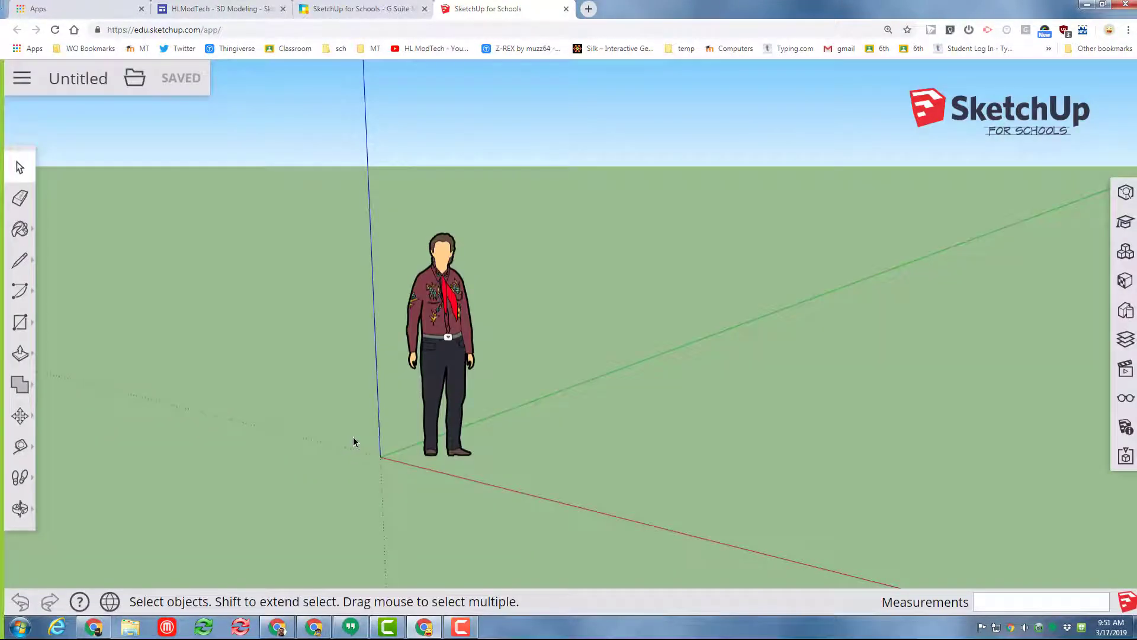
Name the model 'ship mdh' and save it to the sketchup folder on Google Drive
{"action": "left_click", "coordinate": [83, 79]}
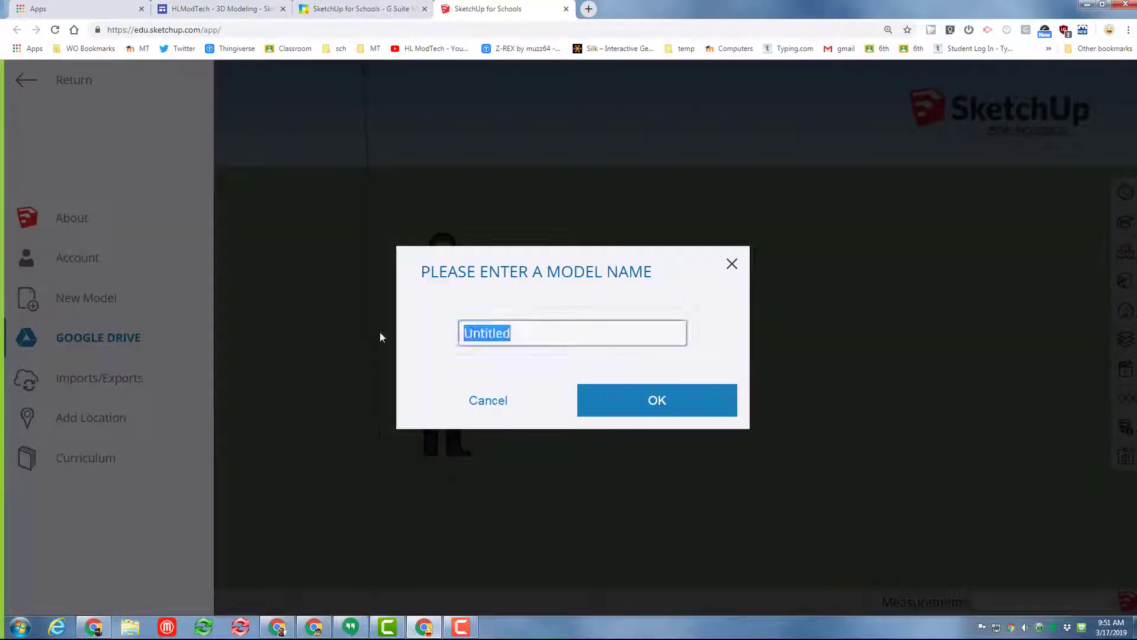
{"action": "type", "text": "ship mdn"}
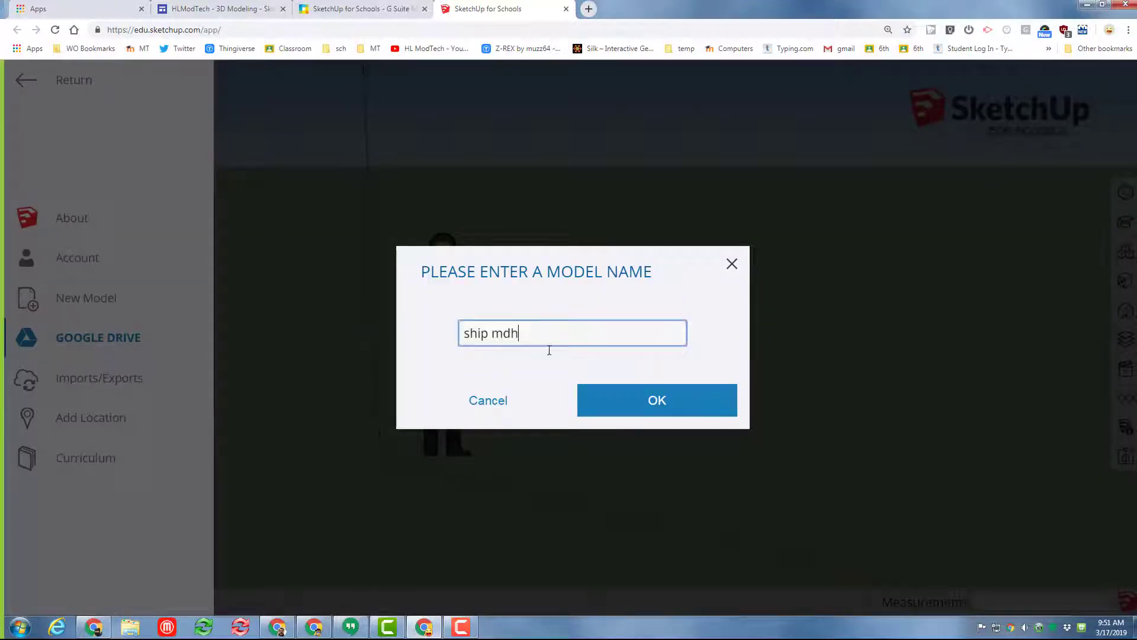
{"action": "left_click", "coordinate": [632, 403]}
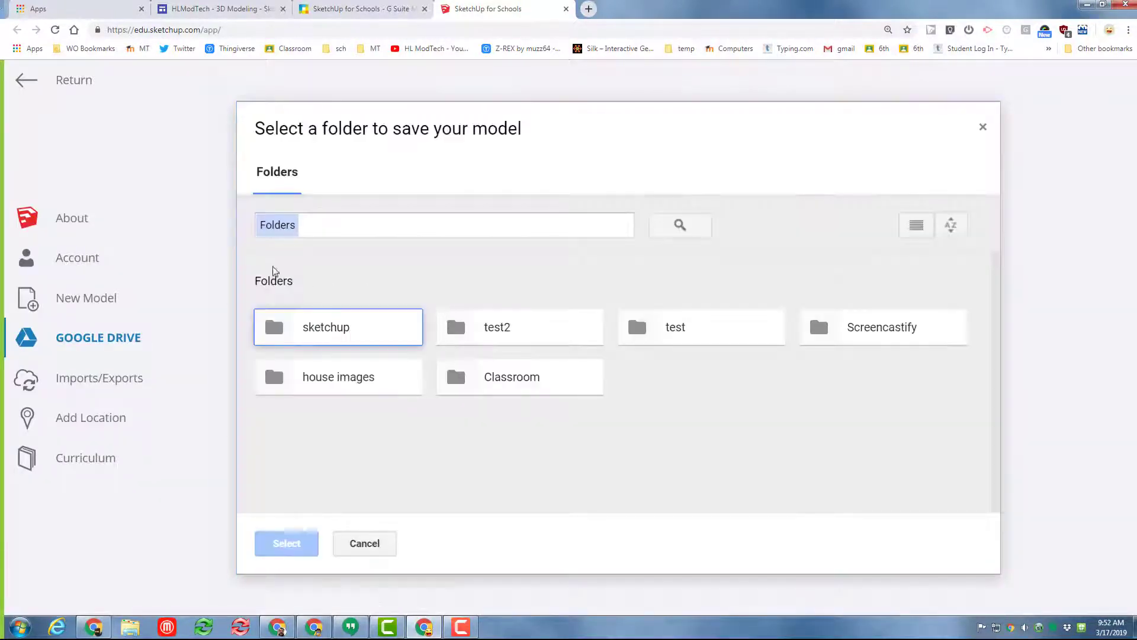
{"action": "left_click", "coordinate": [326, 331]}
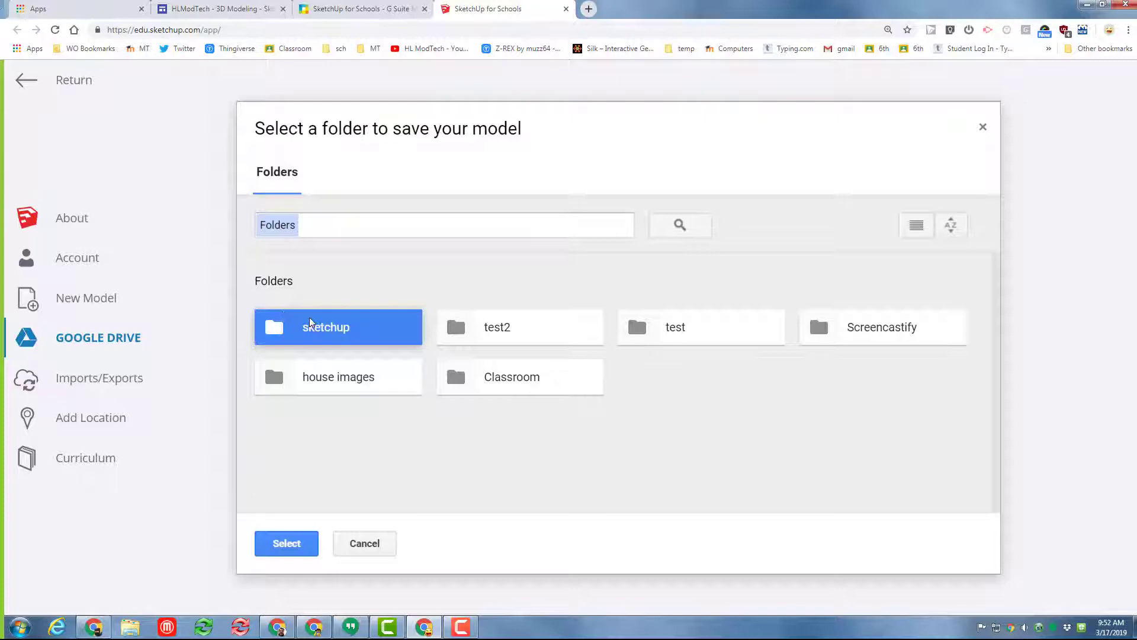
{"action": "left_click", "coordinate": [283, 544]}
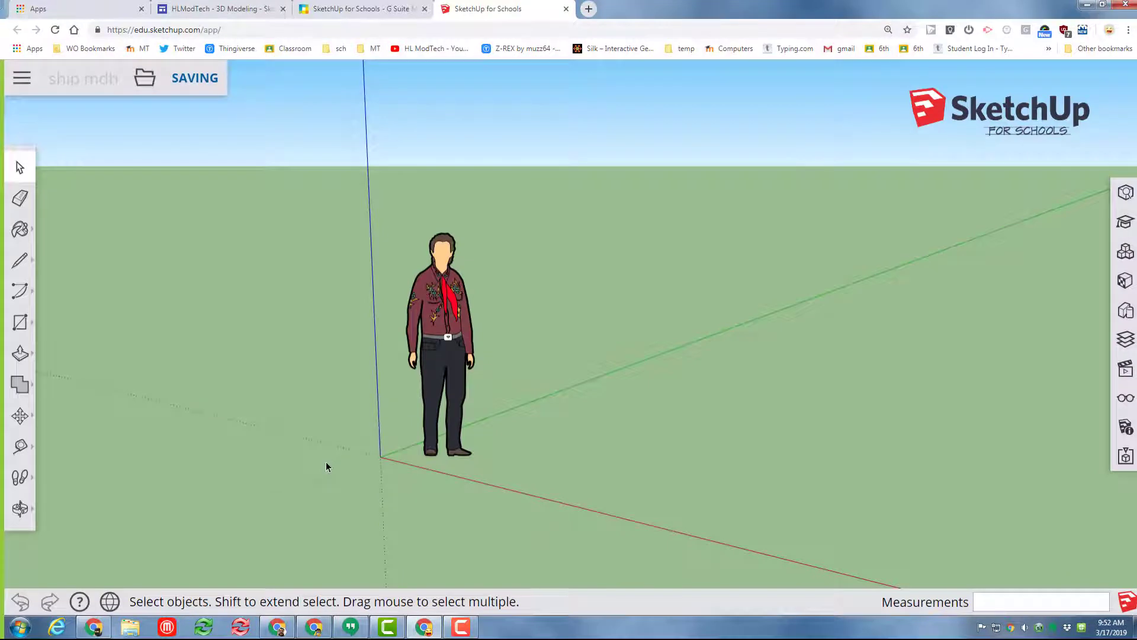
Delete the standing figure and draw a 100 × 80 mm rectangle from the origin
{"action": "left_click", "coordinate": [462, 334]}
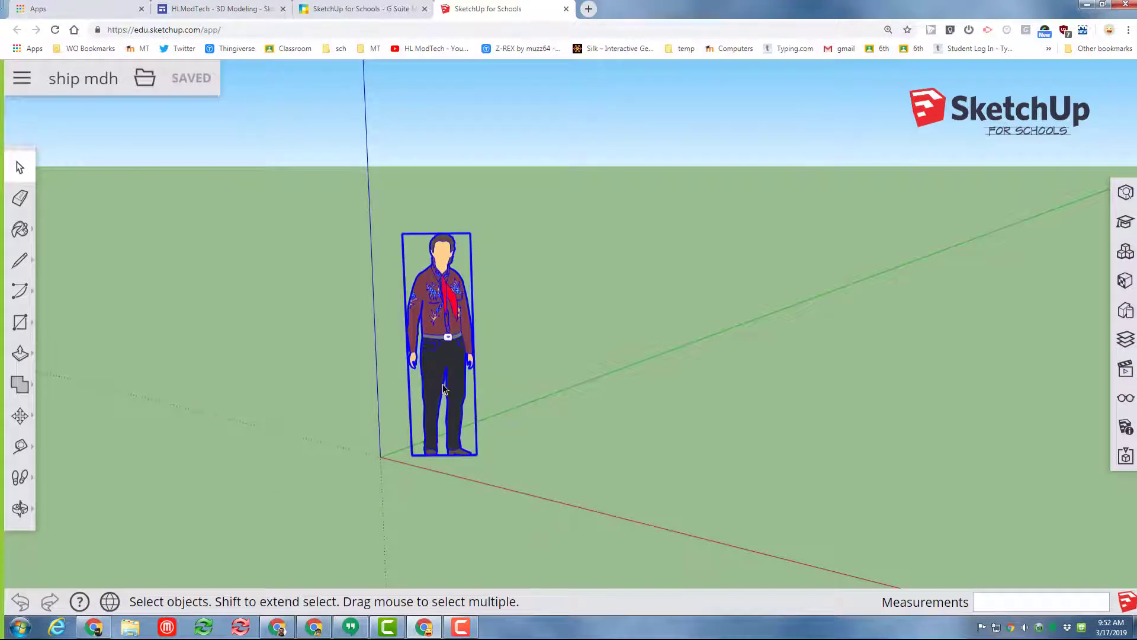
{"action": "key", "text": "Delete"}
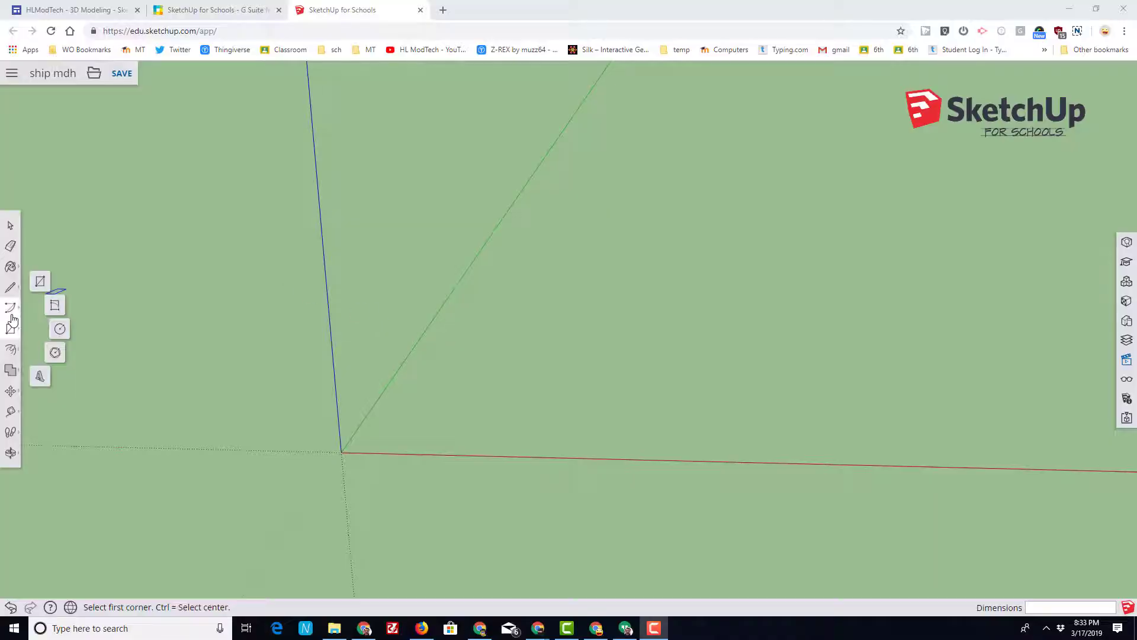
{"action": "left_click", "coordinate": [12, 331]}
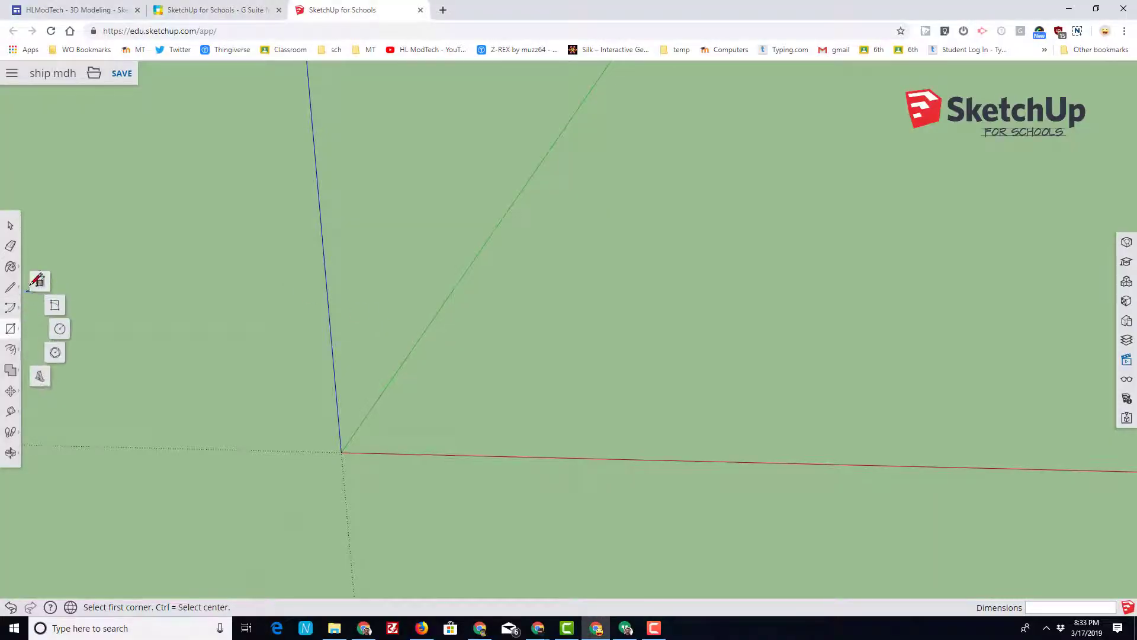
{"action": "left_click", "coordinate": [341, 453]}
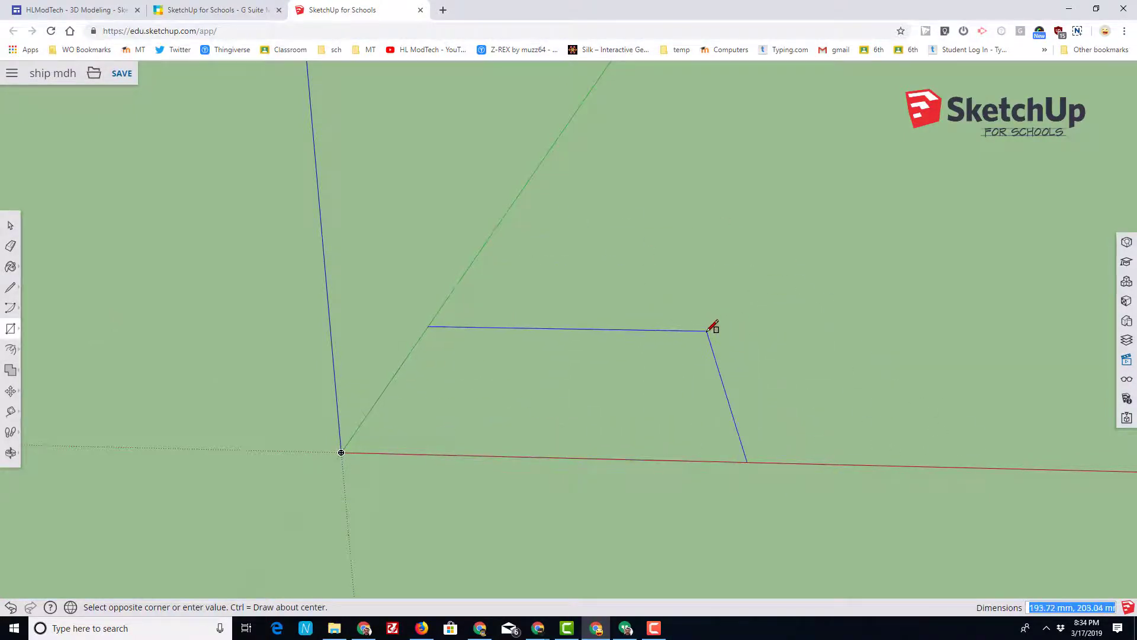
{"action": "type", "text": "100,80"}
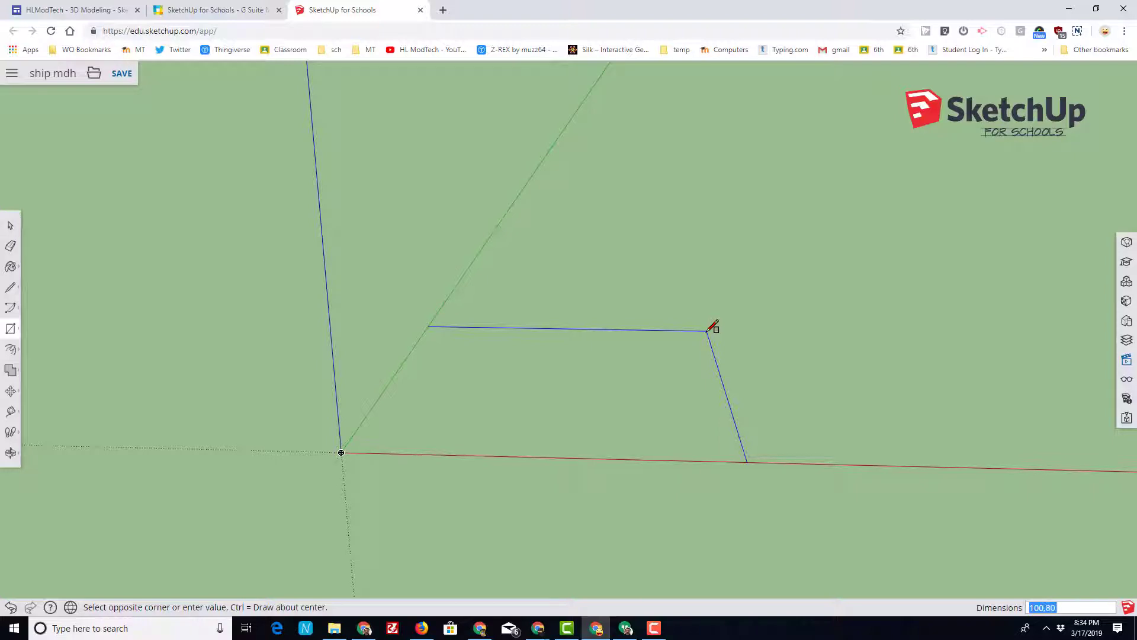
{"action": "key", "text": "Return"}
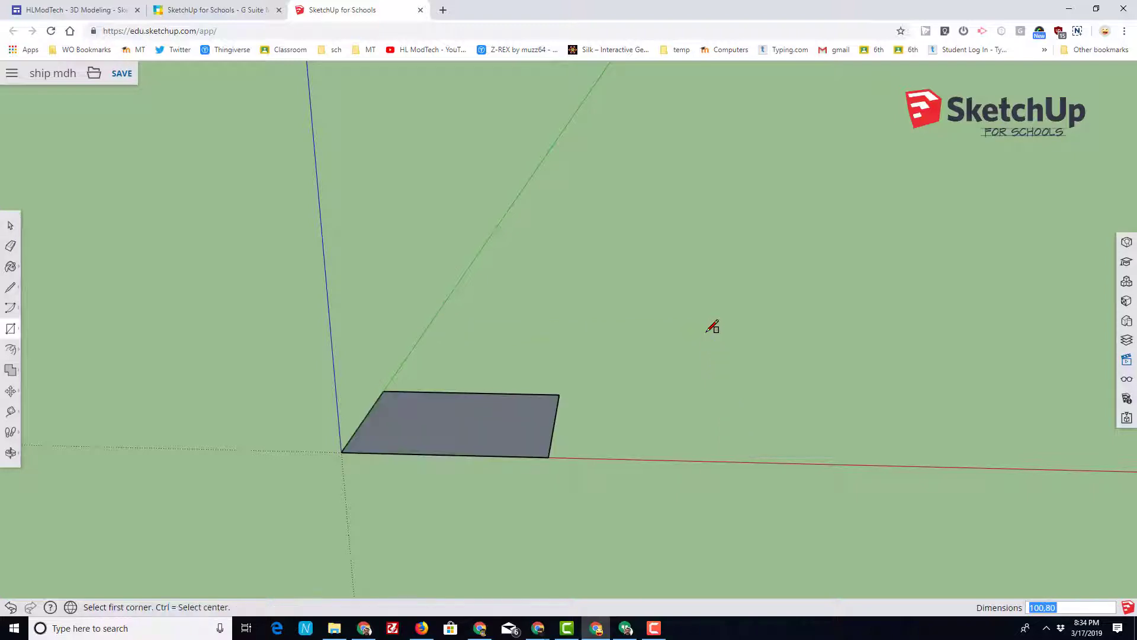
{"action": "scroll", "coordinate": [541, 457], "scroll_direction": "up", "scroll_amount": 3}
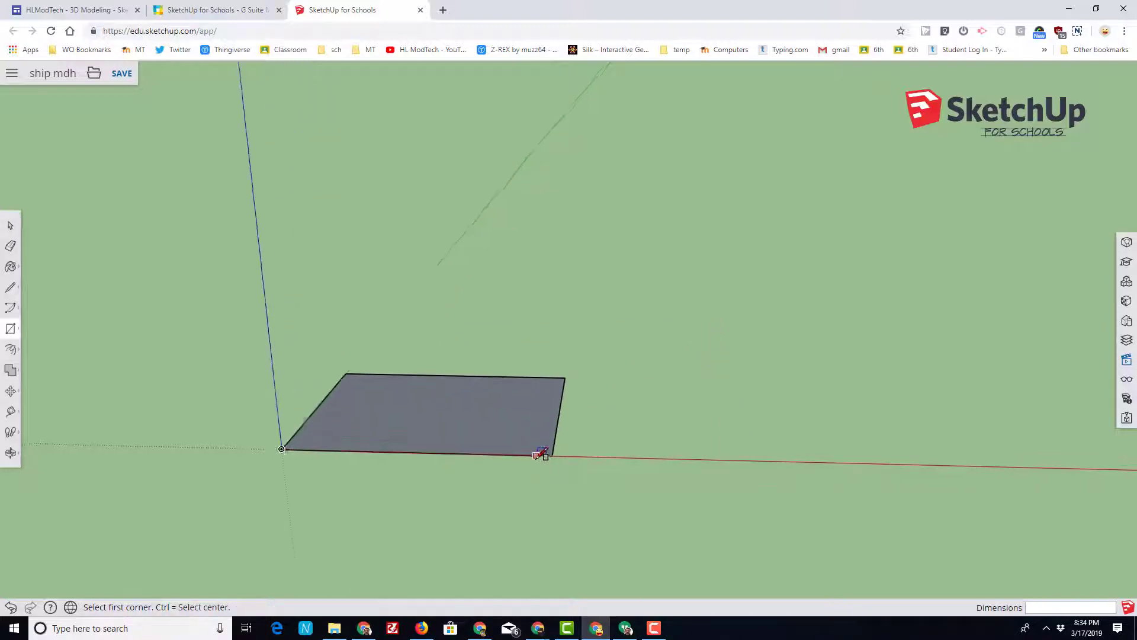
Draw a 50 mm line out from the rectangle's right edge and connect its tip to both right corners
{"action": "left_click", "coordinate": [10, 287]}
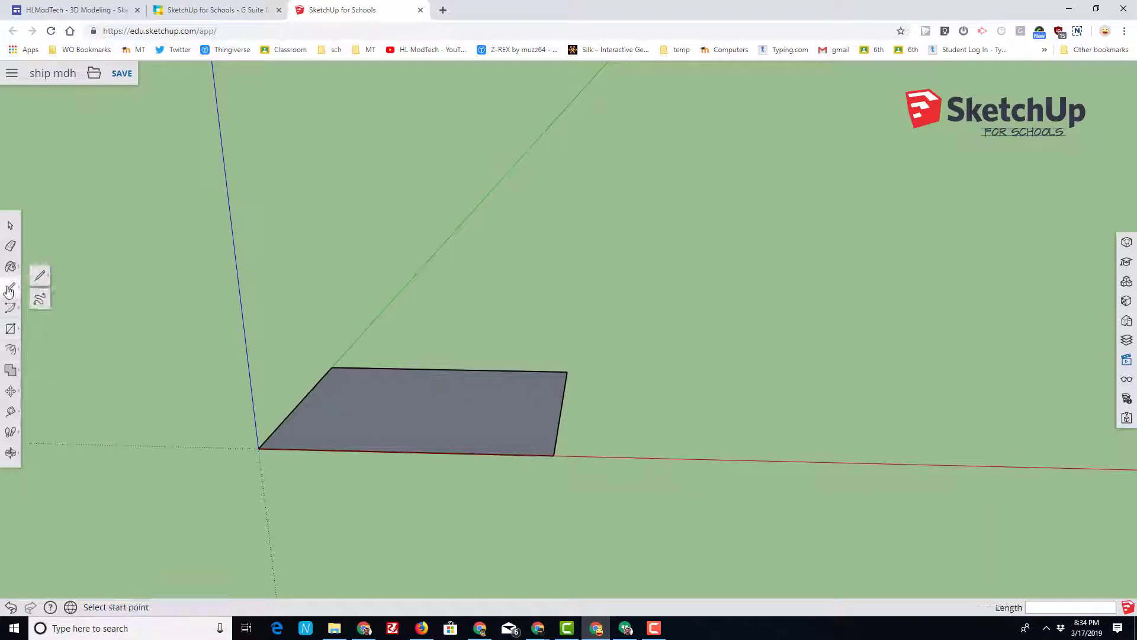
{"action": "left_click", "coordinate": [40, 279]}
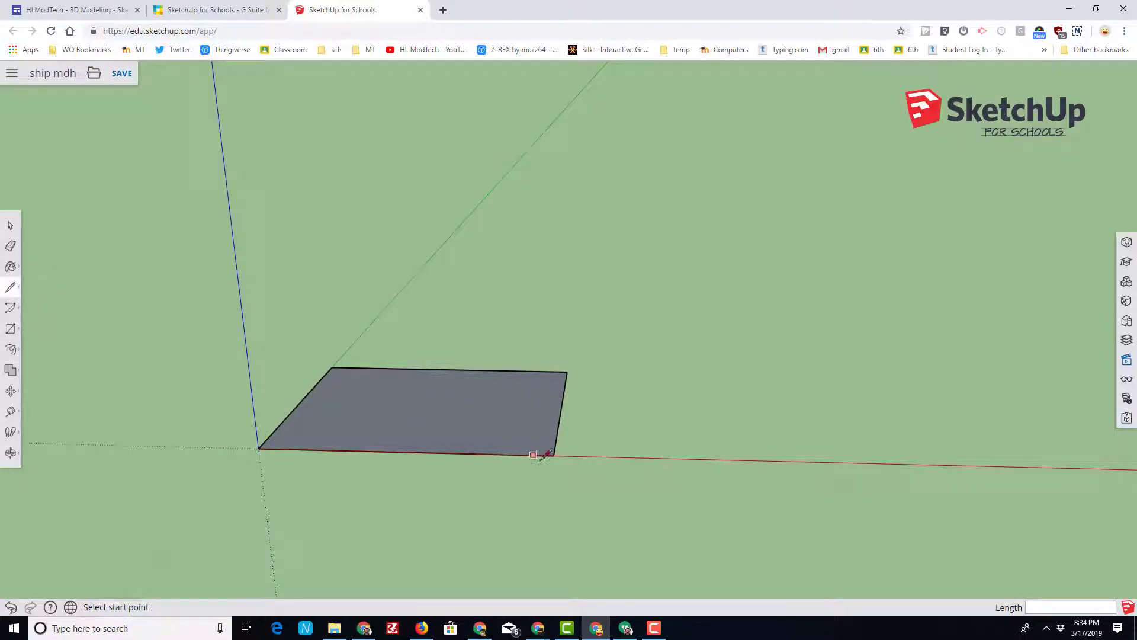
{"action": "left_click", "coordinate": [561, 408]}
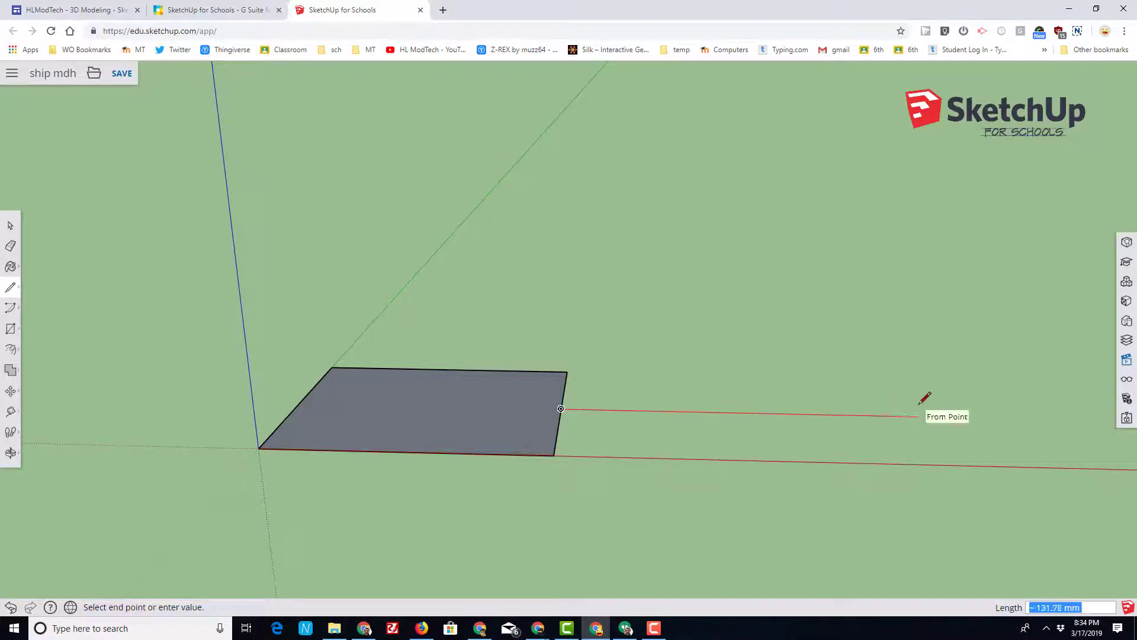
{"action": "type", "text": "50"}
{"action": "key", "text": "Return"}
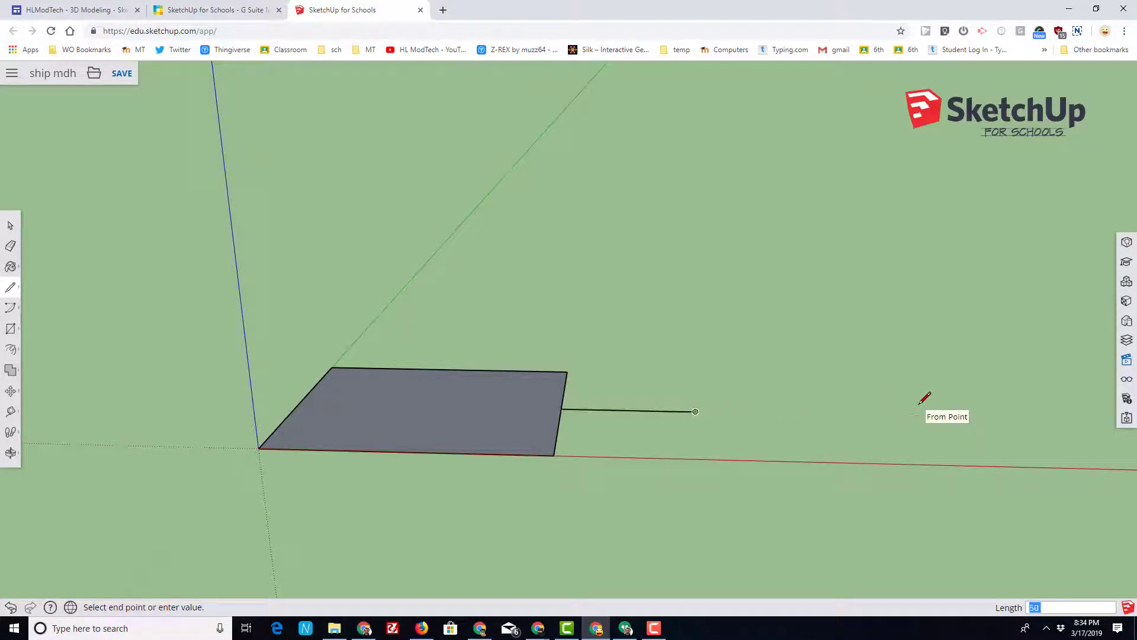
{"action": "left_click", "coordinate": [567, 371]}
{"action": "left_click", "coordinate": [553, 455]}
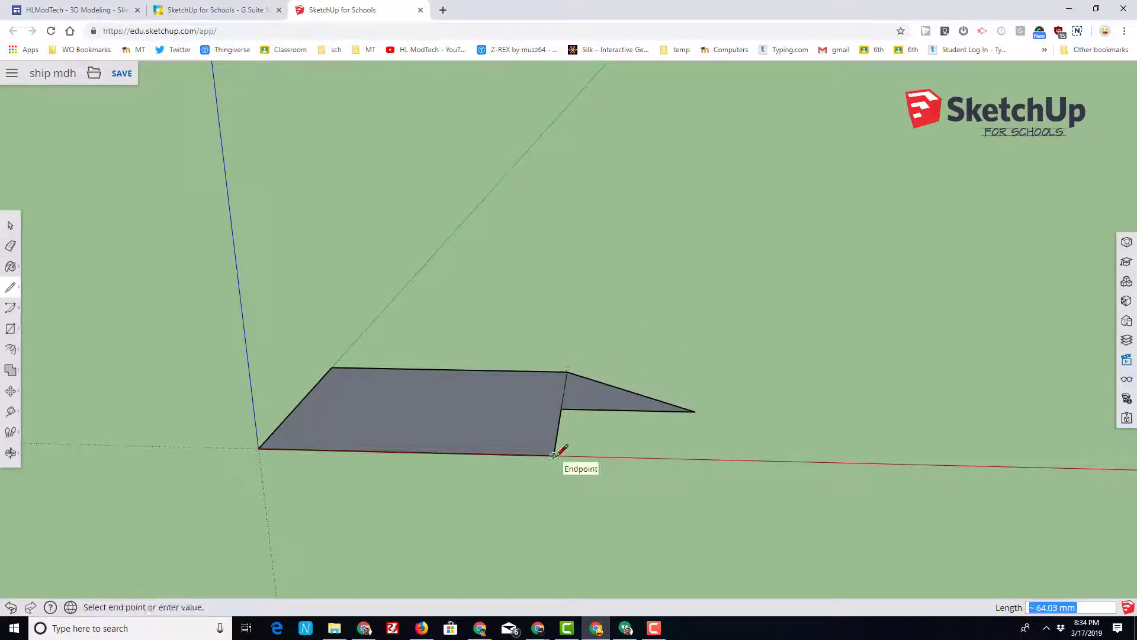
{"action": "left_click", "coordinate": [695, 411]}
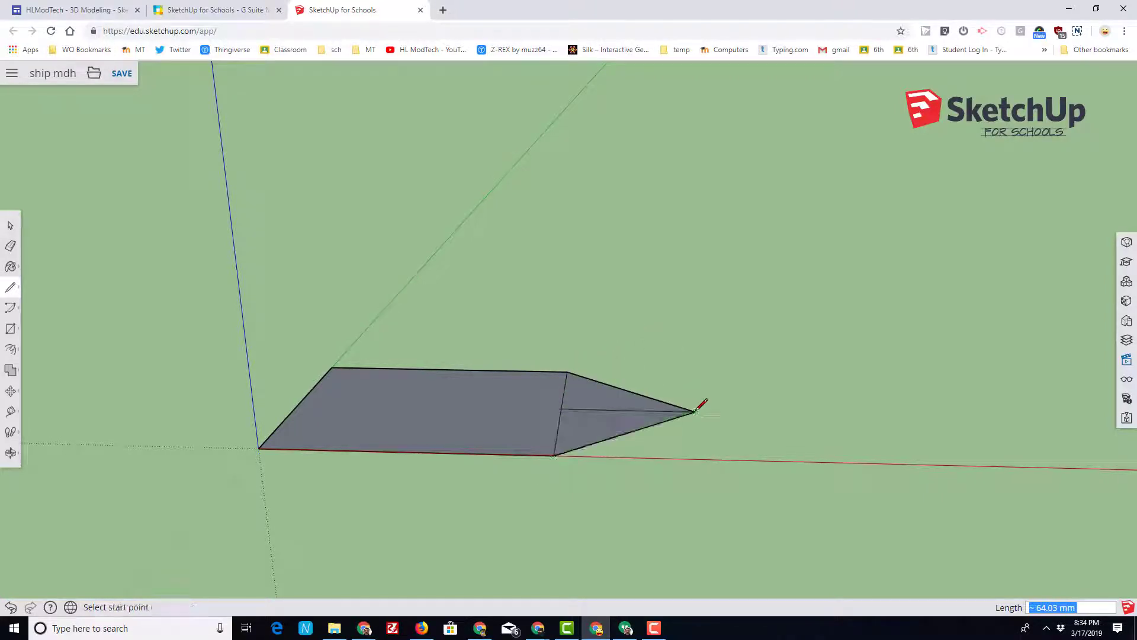
Erase the leftover line and the dividing edge, leaving one five-sided face
{"action": "left_click", "coordinate": [11, 247]}
{"action": "left_click", "coordinate": [563, 408]}
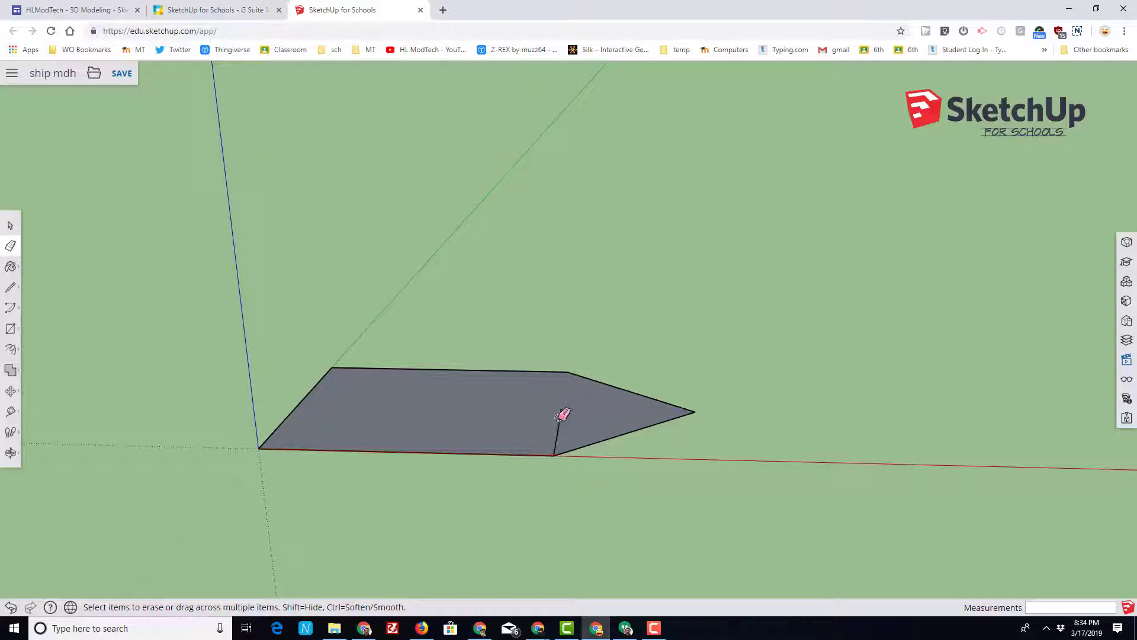
{"action": "left_click", "coordinate": [559, 421]}
Push/pull the pointed five-sided face up 30 mm into a solid hull block
{"action": "left_click", "coordinate": [11, 351]}
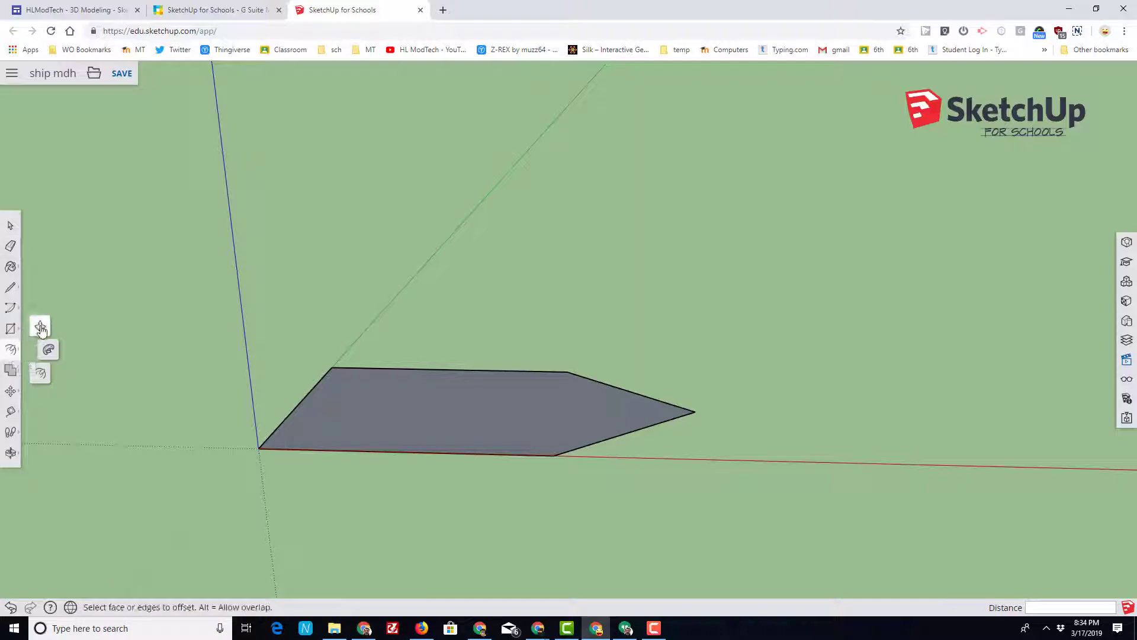
{"action": "left_click", "coordinate": [40, 328]}
{"action": "left_click", "coordinate": [413, 423]}
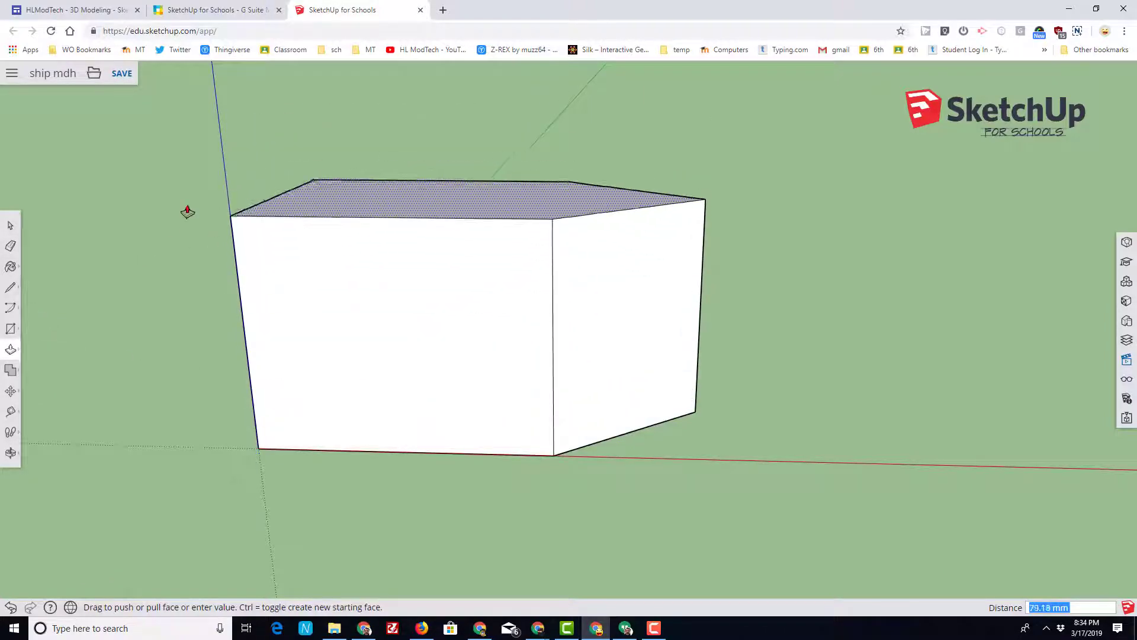
{"action": "type", "text": "30"}
{"action": "key", "text": "Return"}
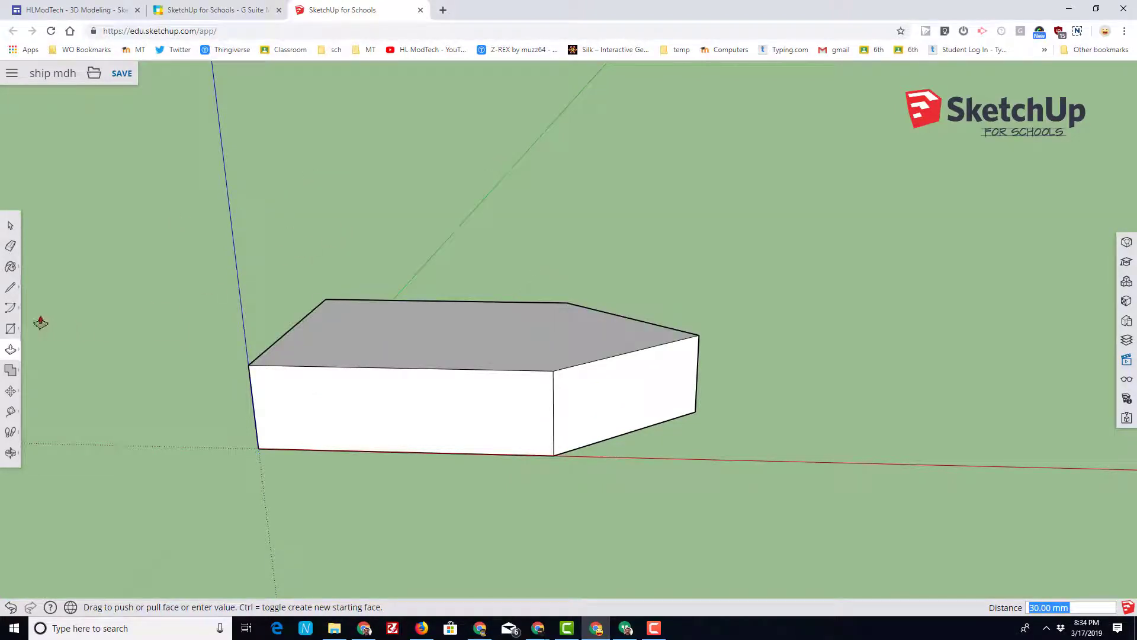
{"action": "left_click", "coordinate": [10, 225]}
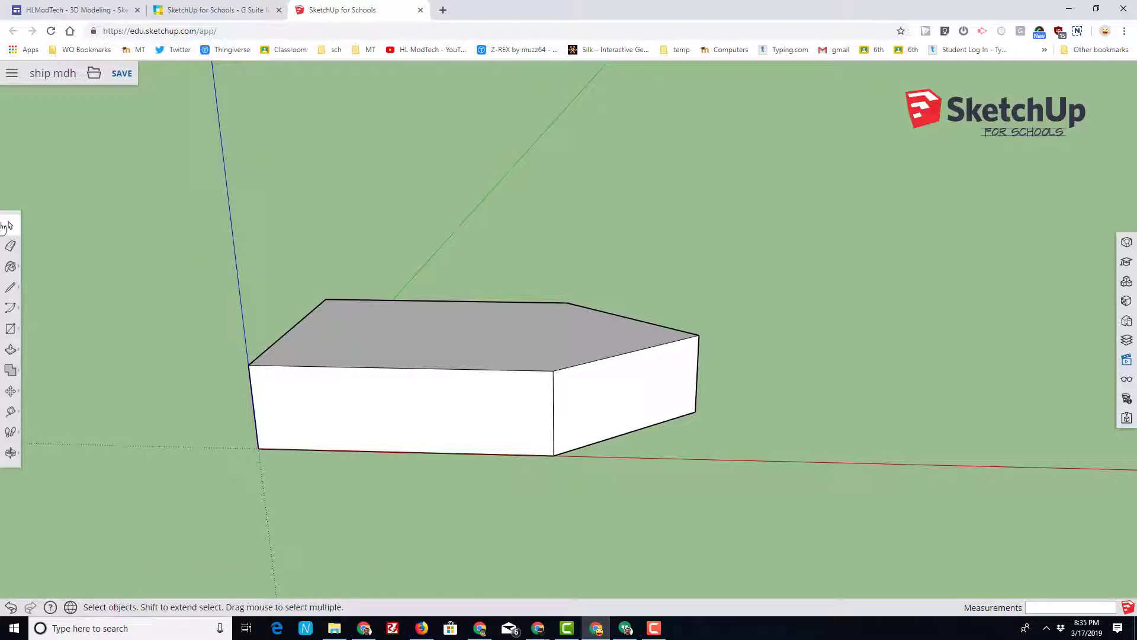
Select the whole block, move it 50 mm up the blue axis, and orbit to view underneath
{"action": "left_click_drag", "start_coordinate": [132, 225], "coordinate": [919, 578]}
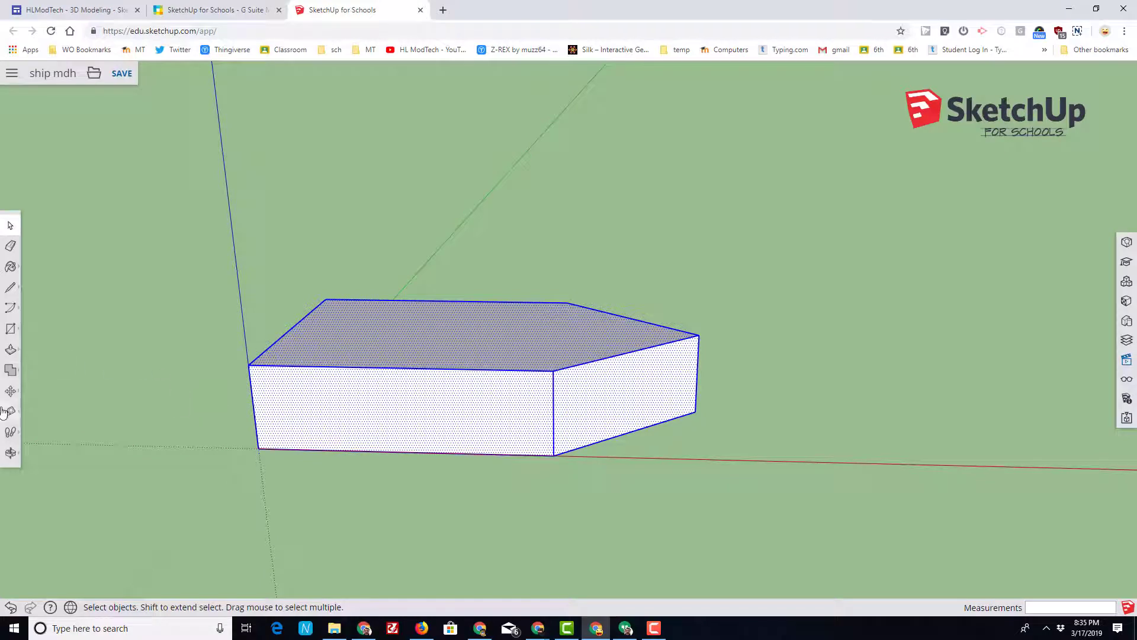
{"action": "mouse_move", "coordinate": [11, 391]}
{"action": "left_click", "coordinate": [40, 369]}
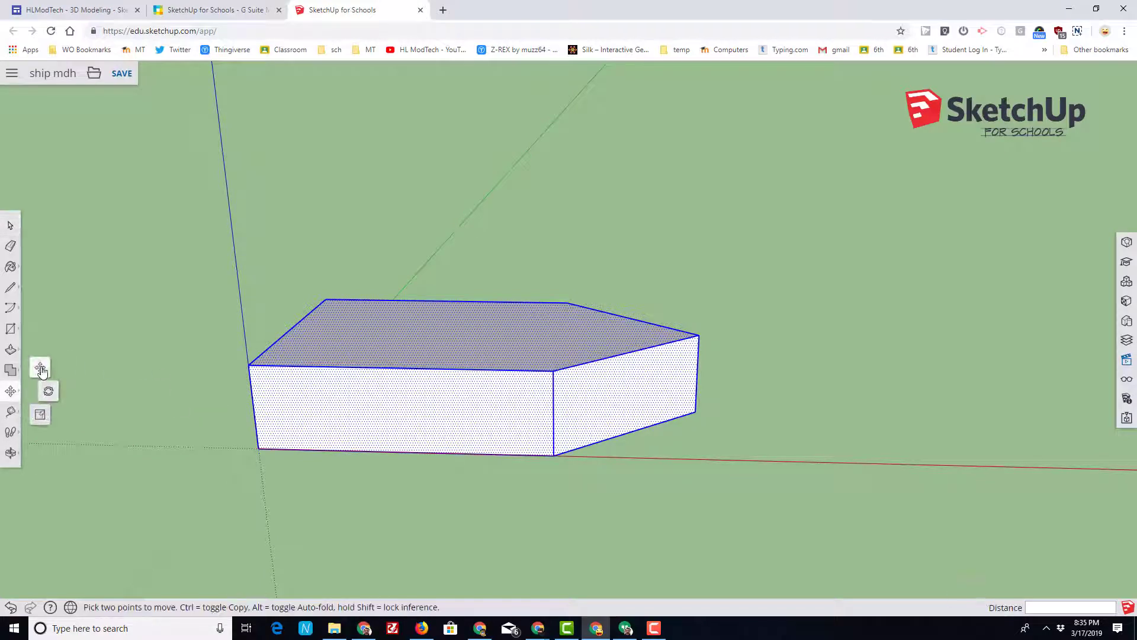
{"action": "left_click", "coordinate": [256, 450]}
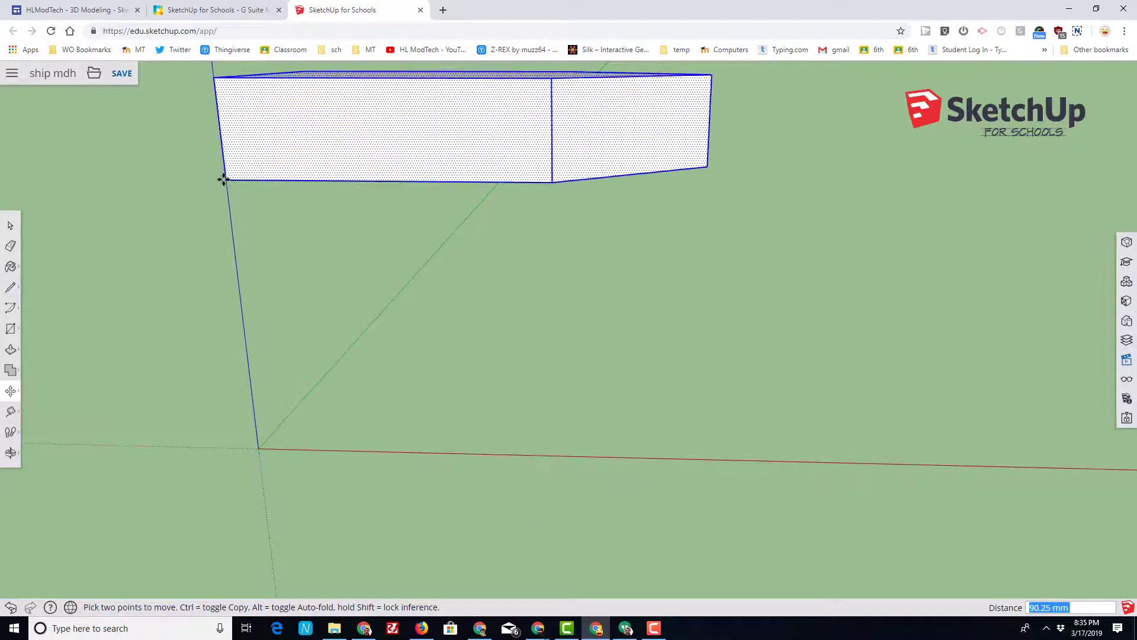
{"action": "type", "text": "50"}
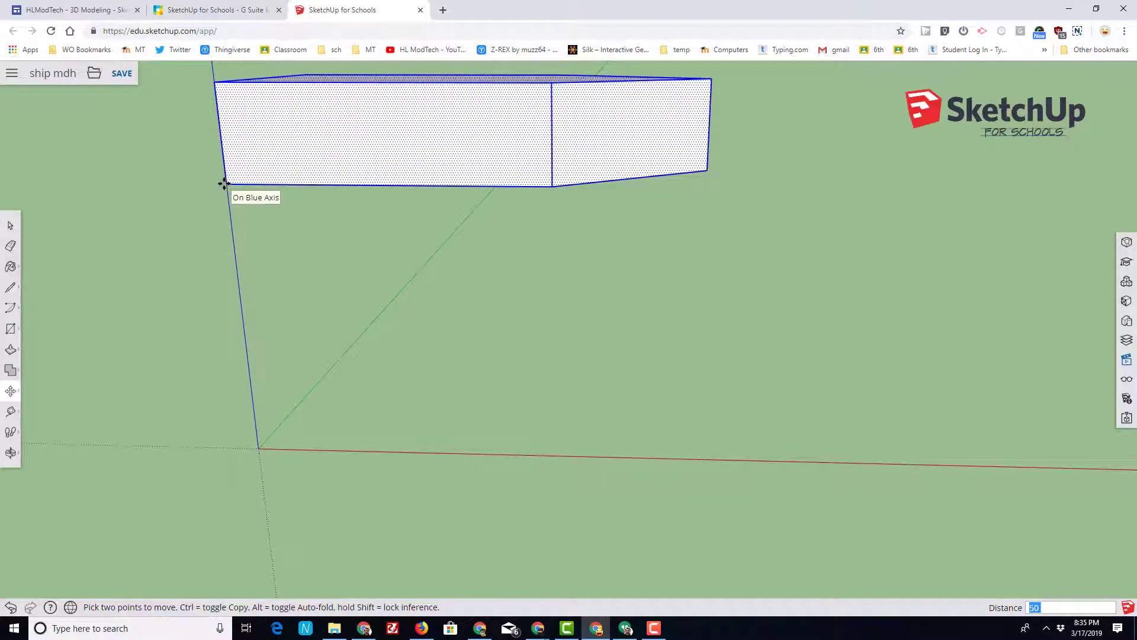
{"action": "key", "text": "Return"}
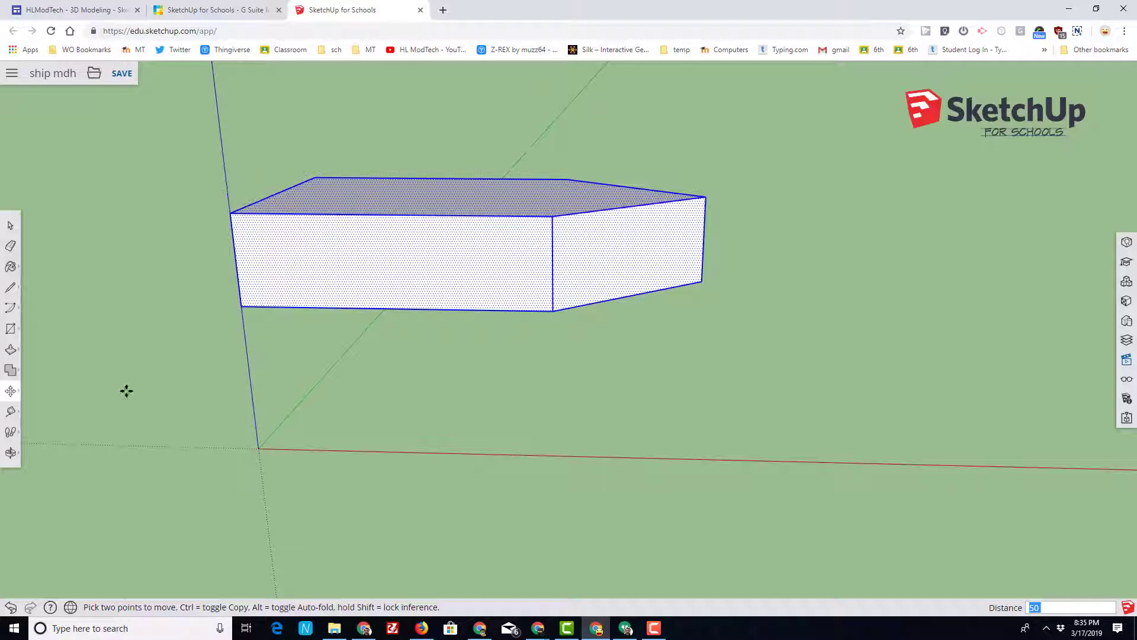
{"action": "middle_click_drag", "start_coordinate": [180, 388], "coordinate": [349, 271]}
{"action": "scroll", "coordinate": [349, 271], "scroll_direction": "up", "scroll_amount": 4}
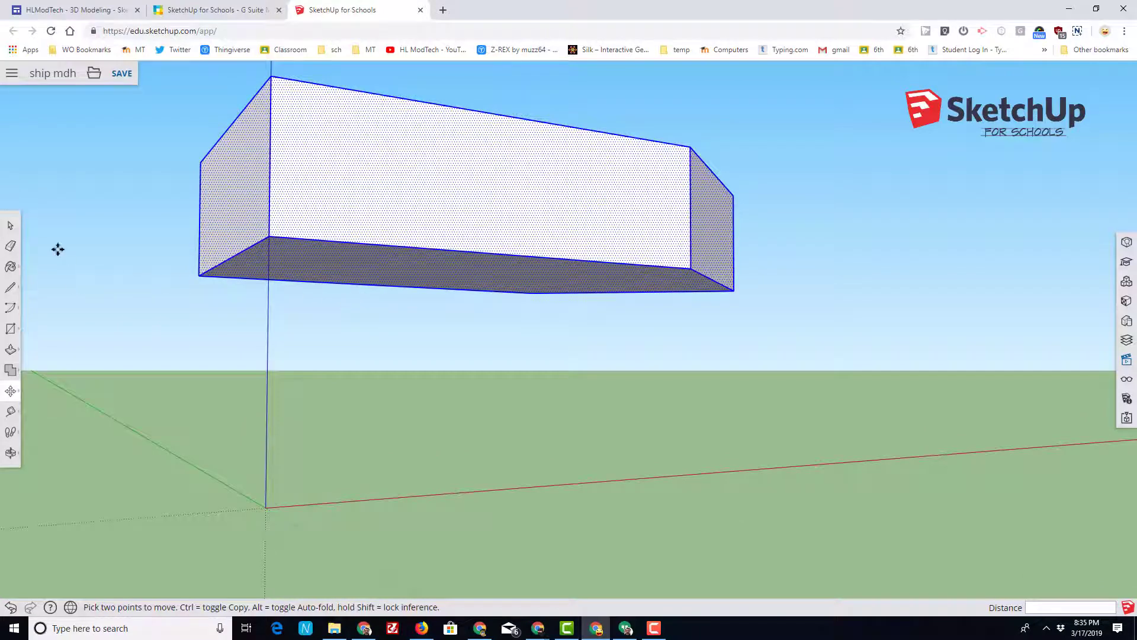
Offset the hull's bottom face 15 mm inward to create an inset outline
{"action": "left_click", "coordinate": [10, 225]}
{"action": "left_click", "coordinate": [345, 279]}
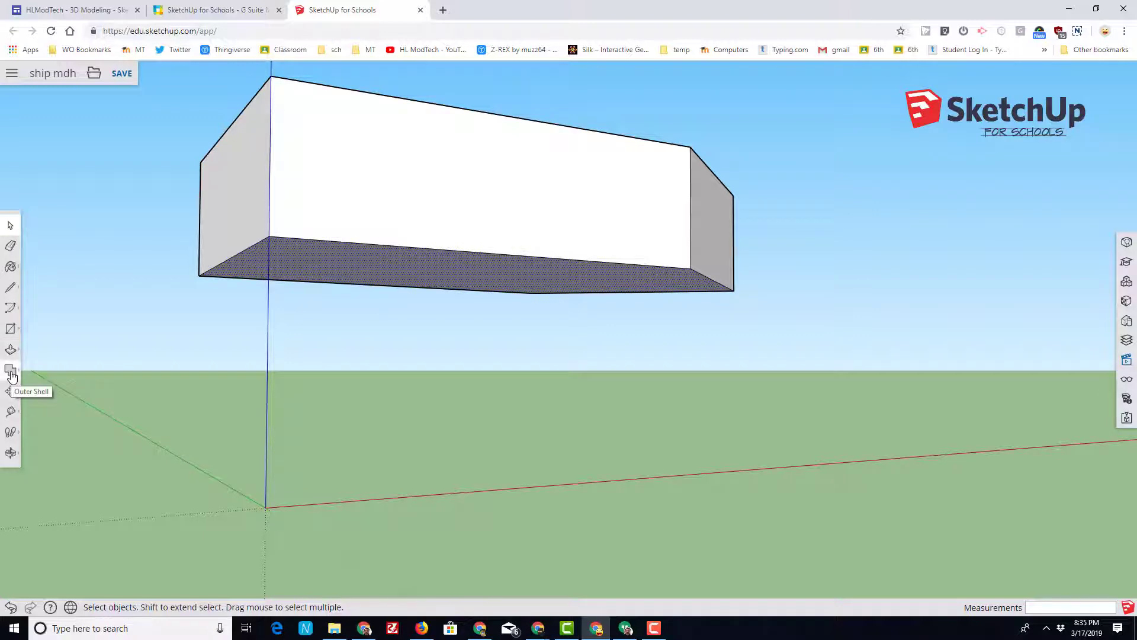
{"action": "left_click", "coordinate": [10, 350]}
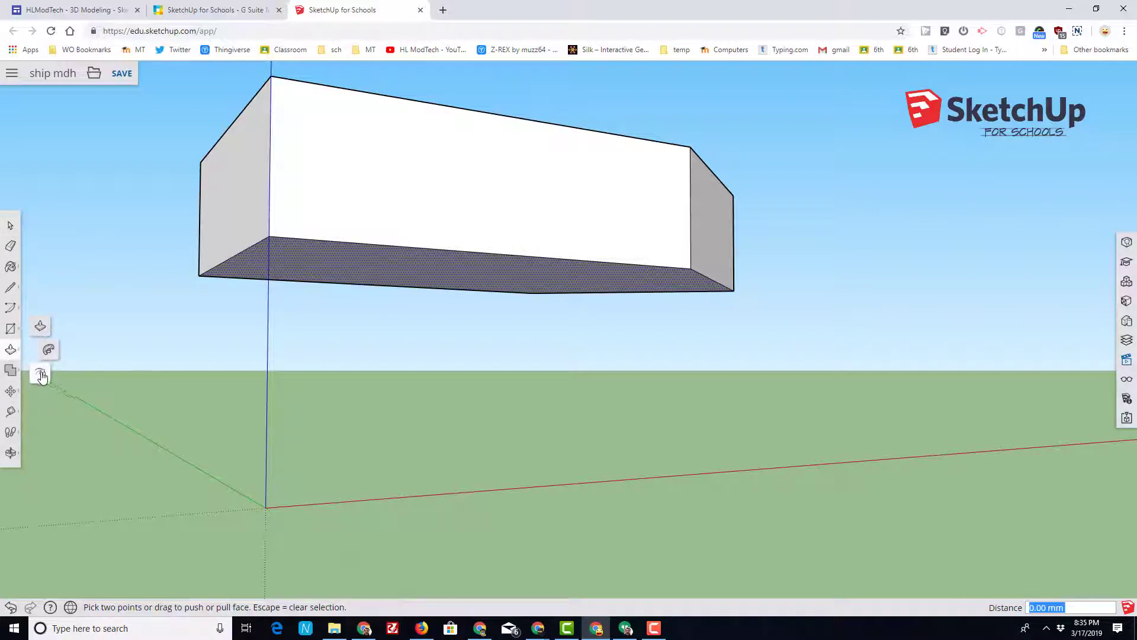
{"action": "left_click", "coordinate": [40, 375]}
{"action": "left_click", "coordinate": [376, 272]}
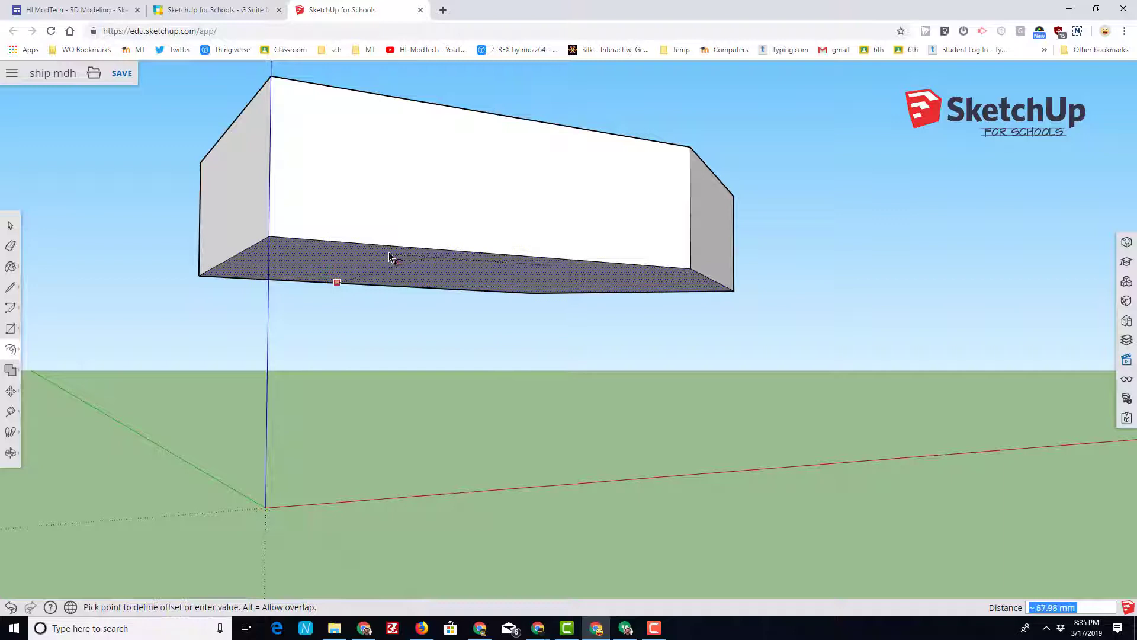
{"action": "left_click", "coordinate": [363, 279]}
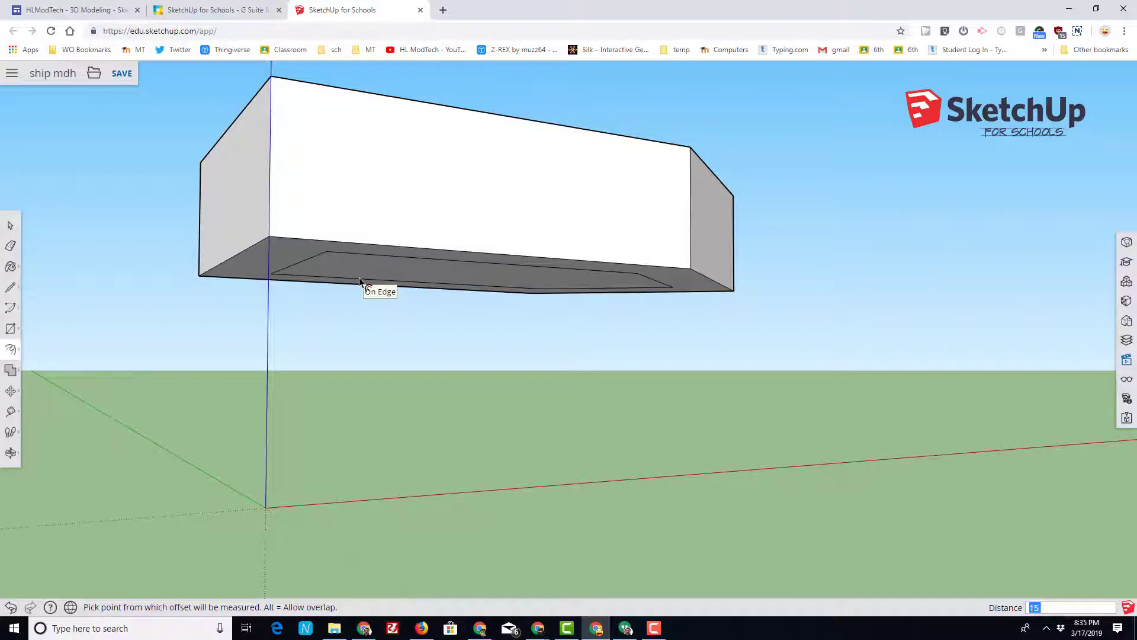
{"action": "left_click", "coordinate": [10, 225]}
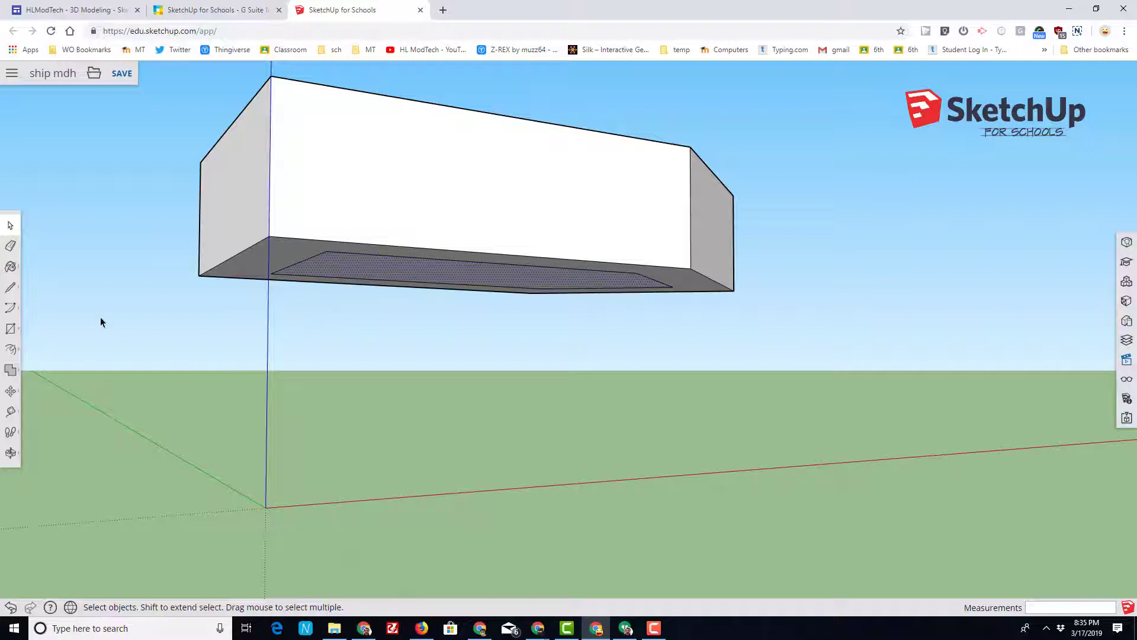
Lower the inset bottom face 50 mm with auto-fold so the hull sides taper
{"action": "left_click", "coordinate": [10, 393]}
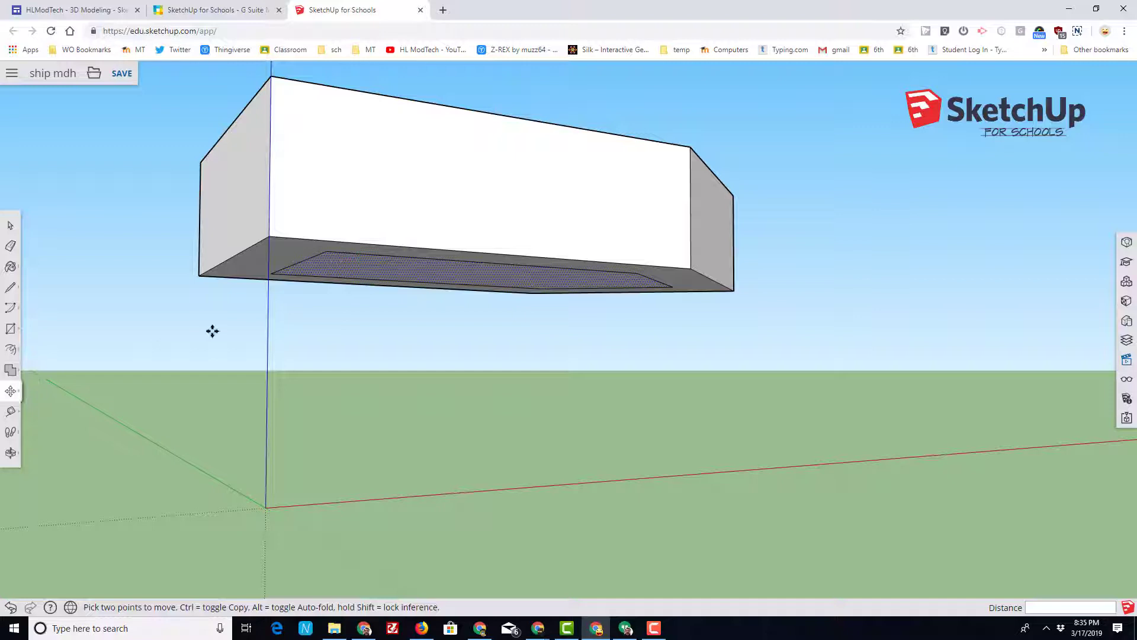
{"action": "key", "text": "ctrl"}
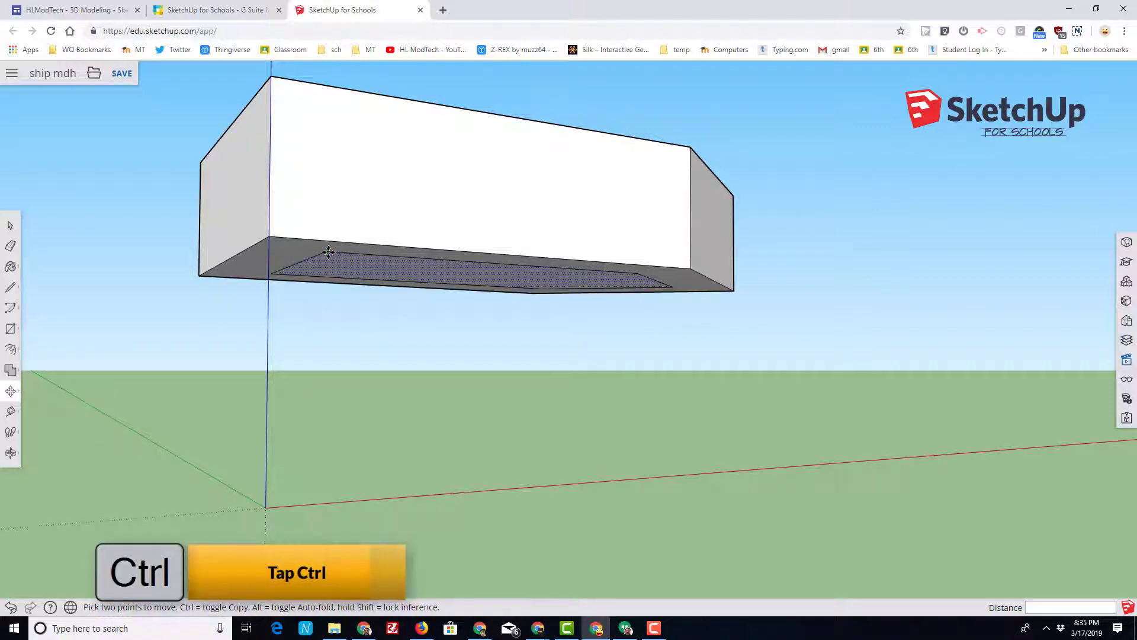
{"action": "left_click", "coordinate": [327, 253]}
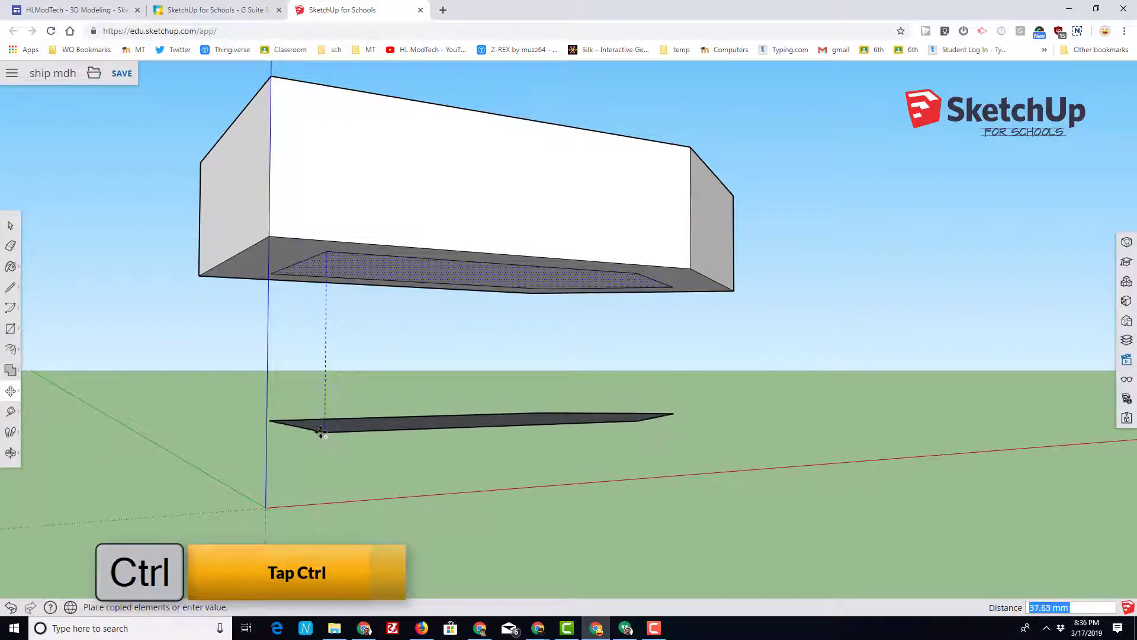
{"action": "key", "text": "alt"}
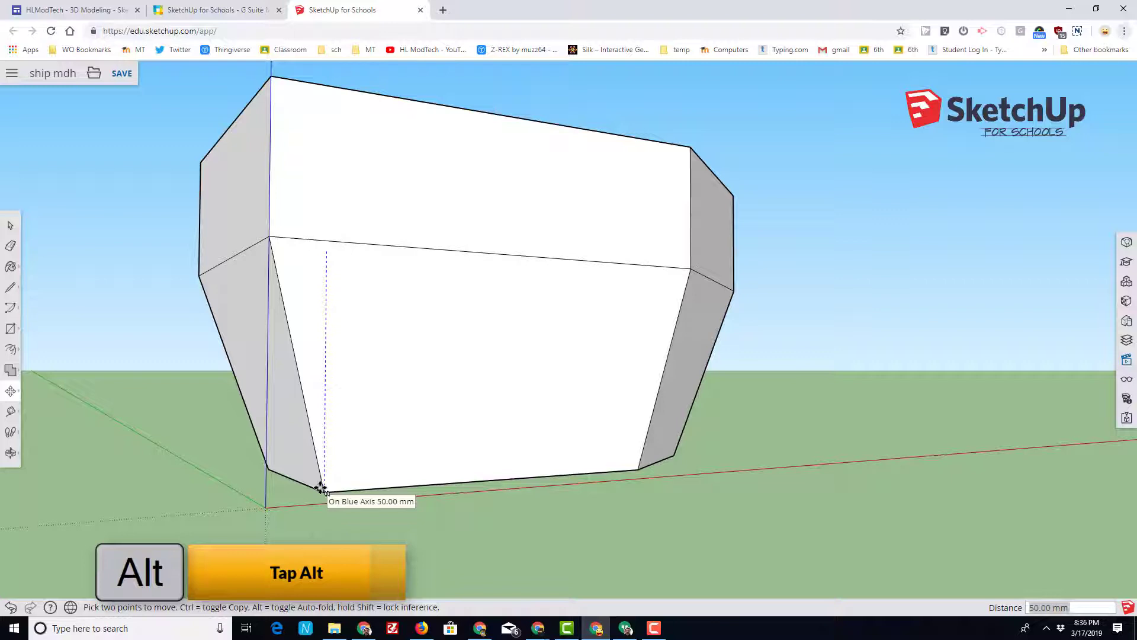
{"action": "left_click", "coordinate": [320, 488]}
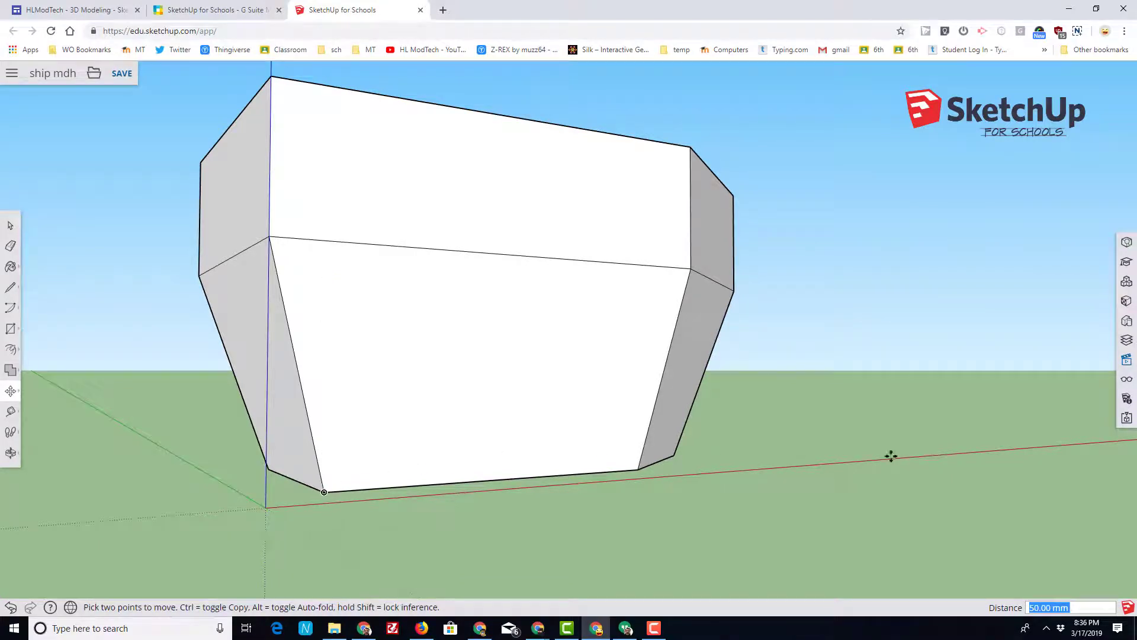
Undo the last change and orbit the hull to show its flat top face
{"action": "left_click", "coordinate": [11, 452]}
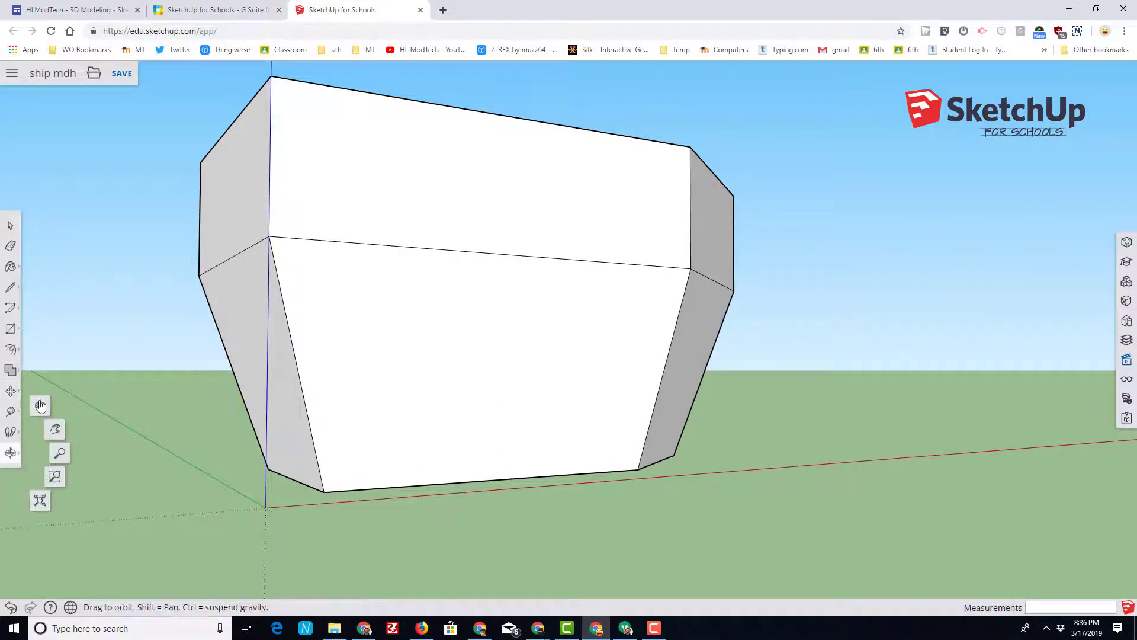
{"action": "left_click_drag", "start_coordinate": [761, 419], "coordinate": [540, 526]}
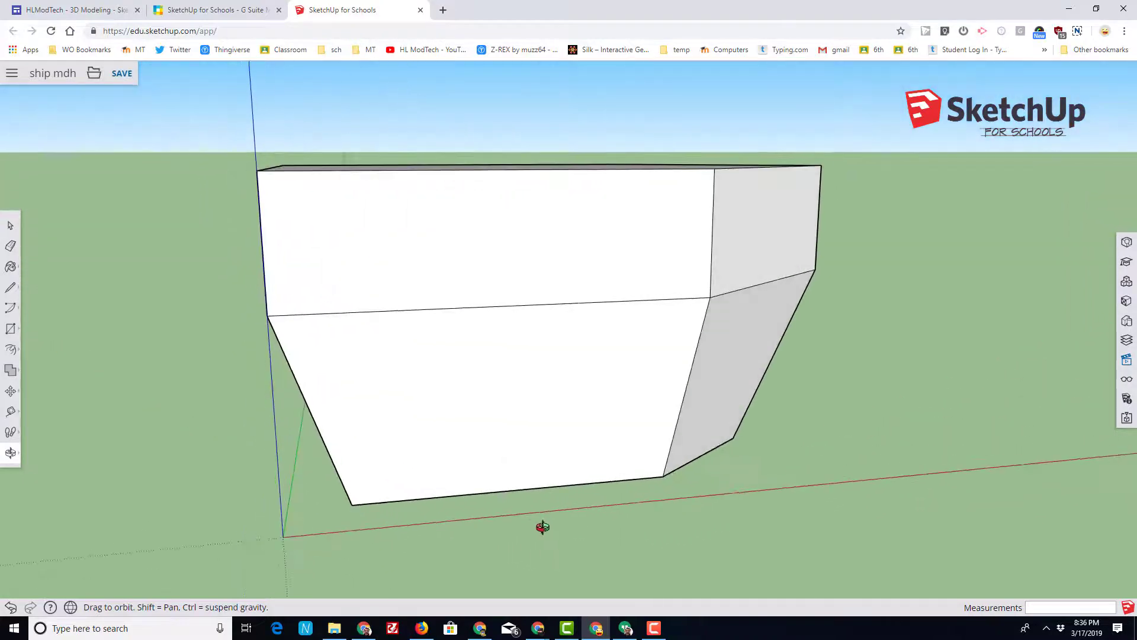
{"action": "key", "text": "ctrl+z"}
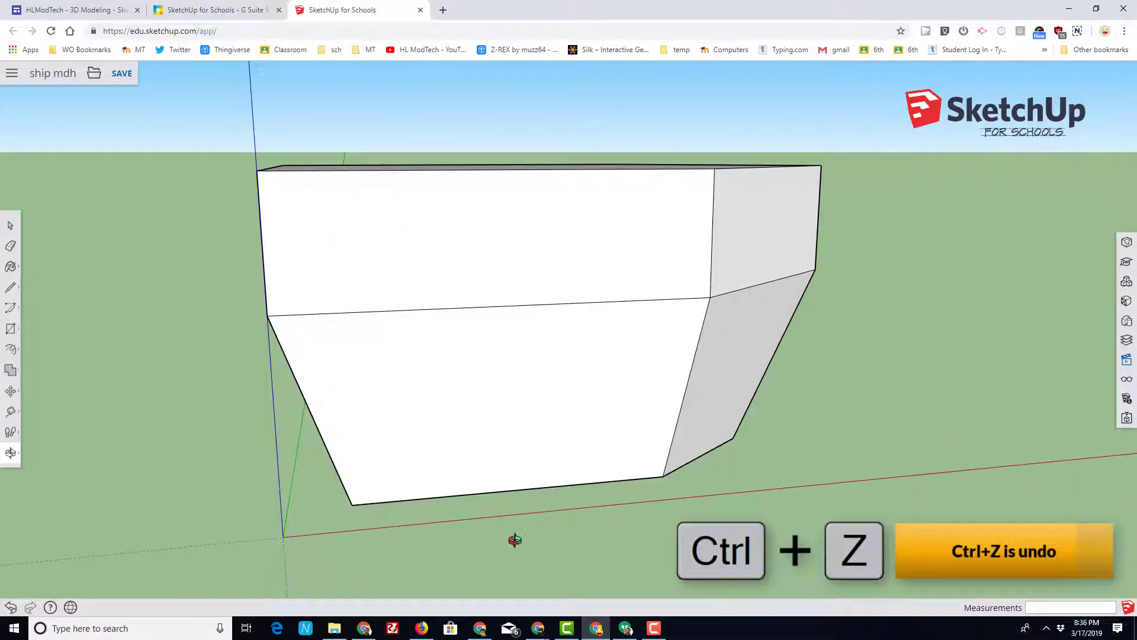
{"action": "left_click_drag", "start_coordinate": [524, 528], "coordinate": [794, 508]}
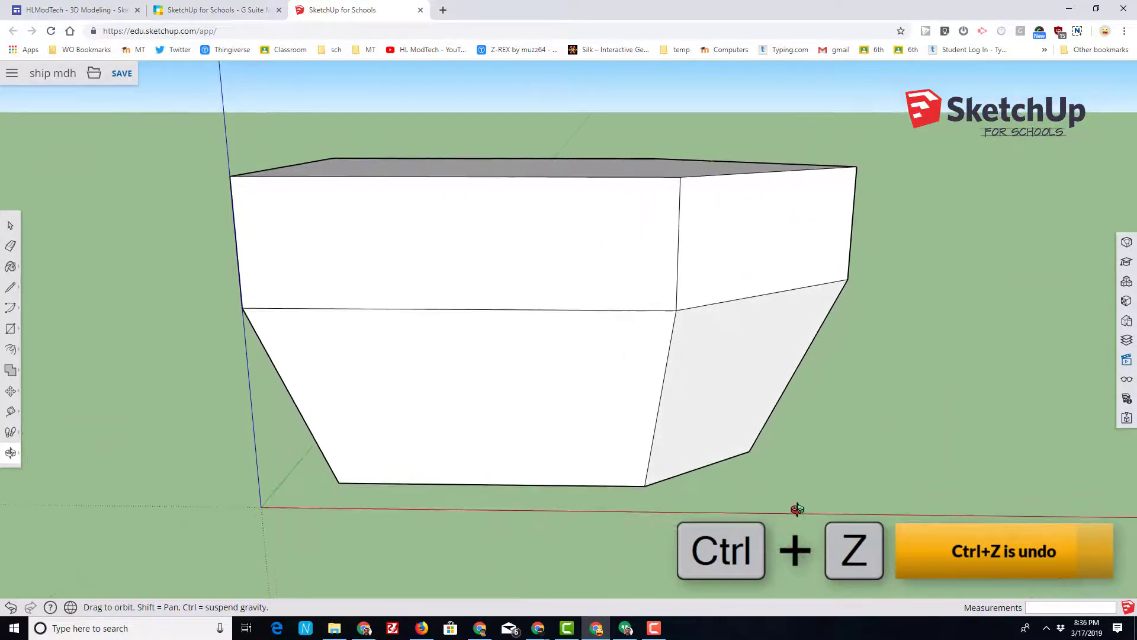
{"action": "left_click_drag", "start_coordinate": [248, 294], "coordinate": [297, 348]}
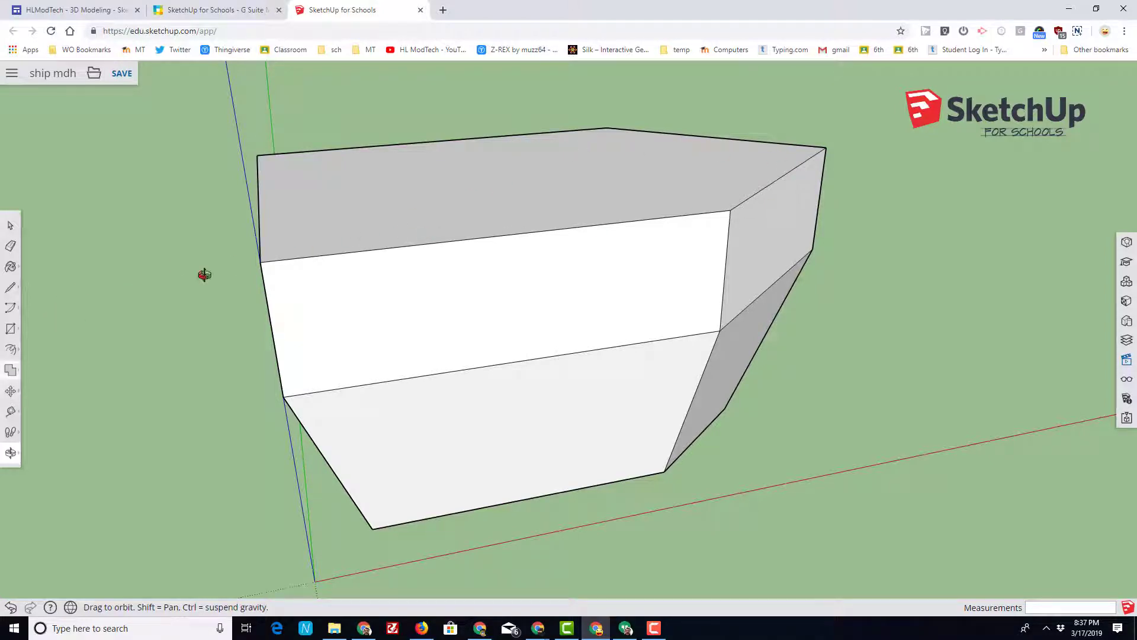
Offset the hull's top face outline inward 4 mm to form a rim
{"action": "left_click", "coordinate": [11, 349]}
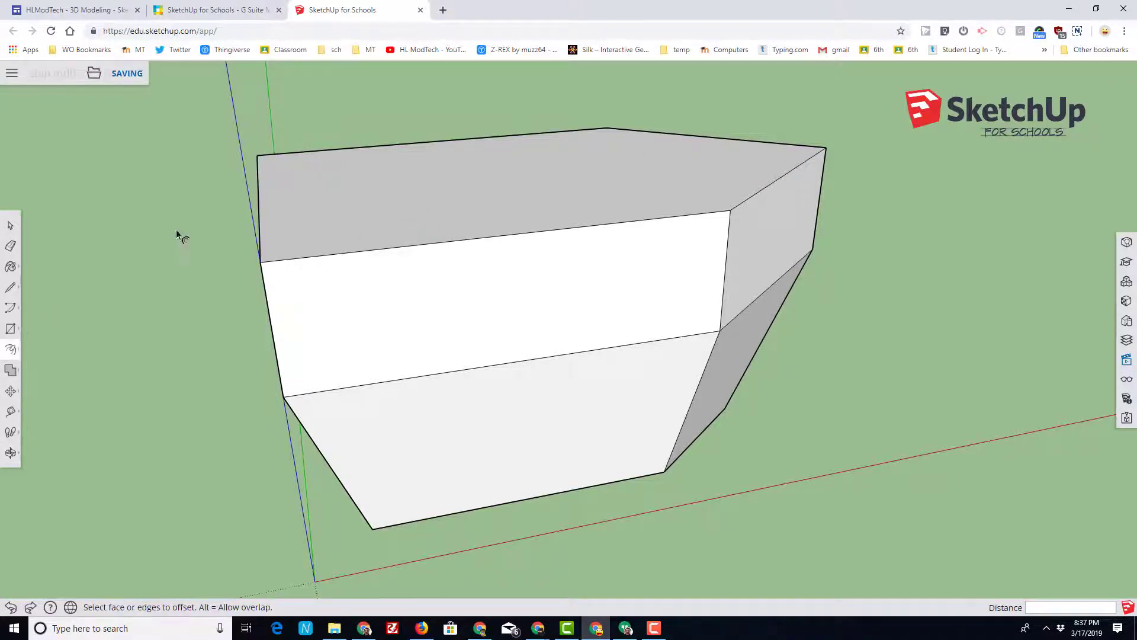
{"action": "left_click", "coordinate": [382, 224]}
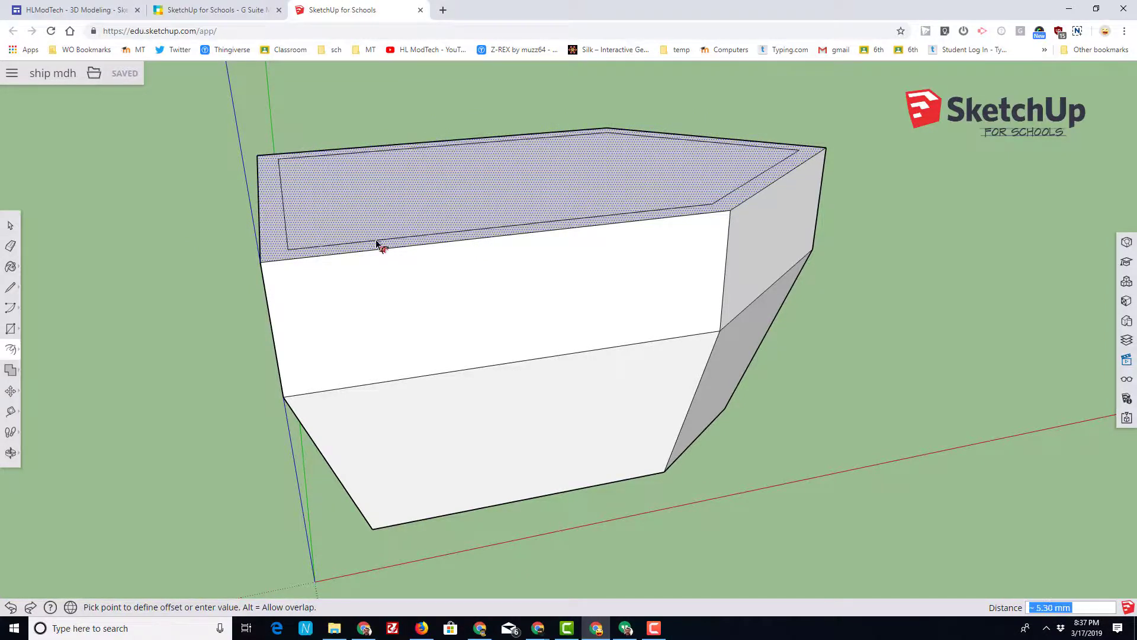
{"action": "left_click", "coordinate": [375, 243]}
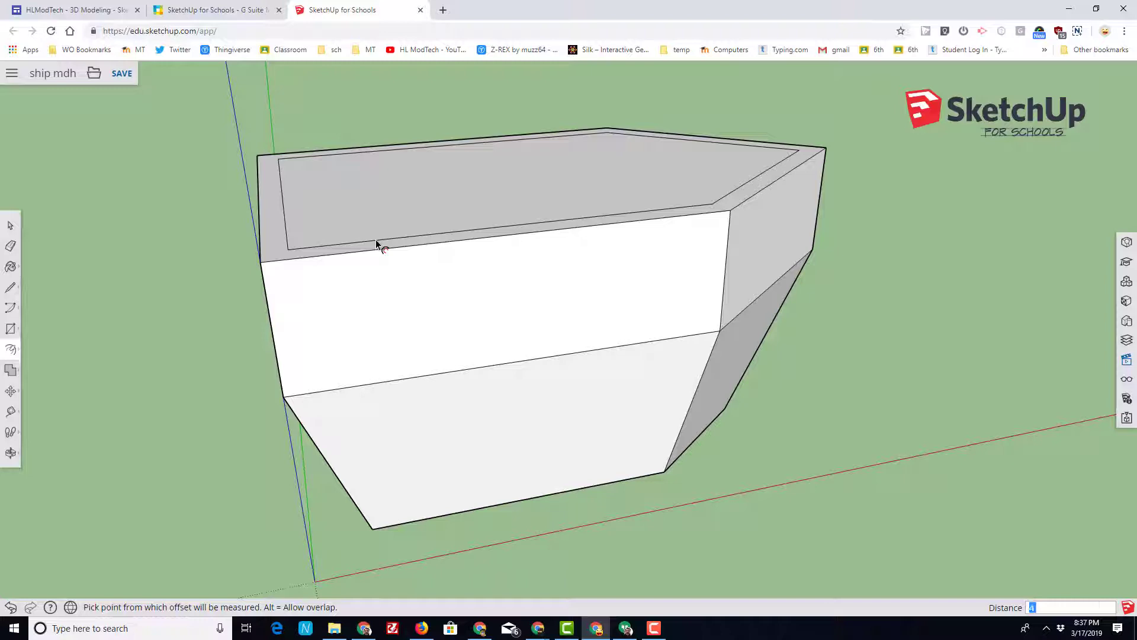
{"action": "type", "text": "4"}
{"action": "key", "text": "Return"}
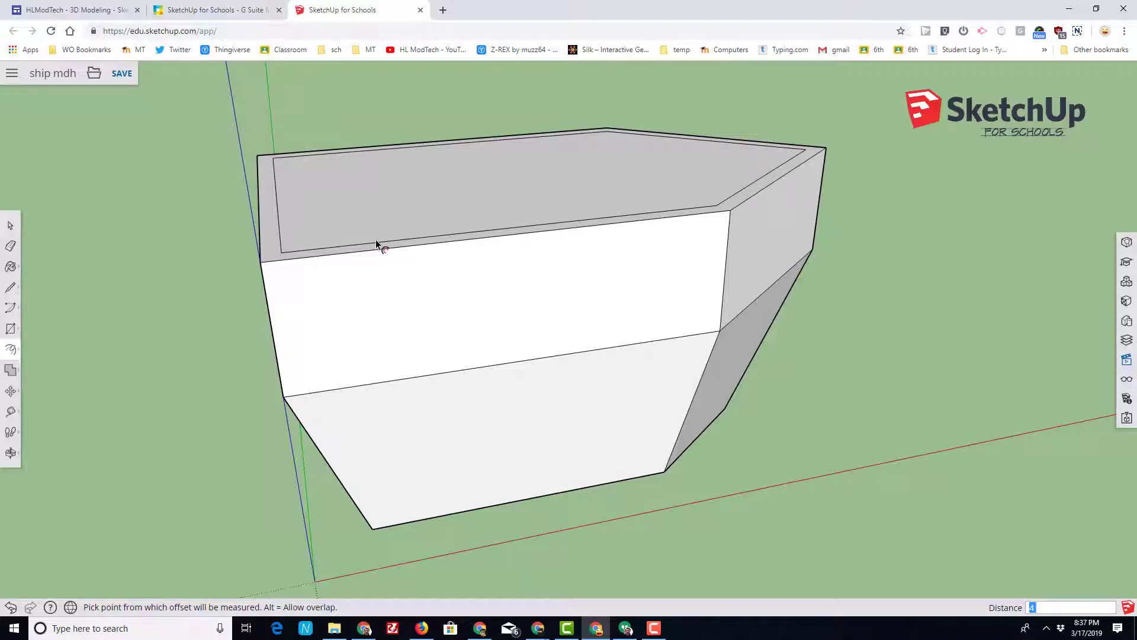
Draw a 72 mm line across the deck from the back edge to the front inner edge
{"action": "left_click", "coordinate": [10, 286]}
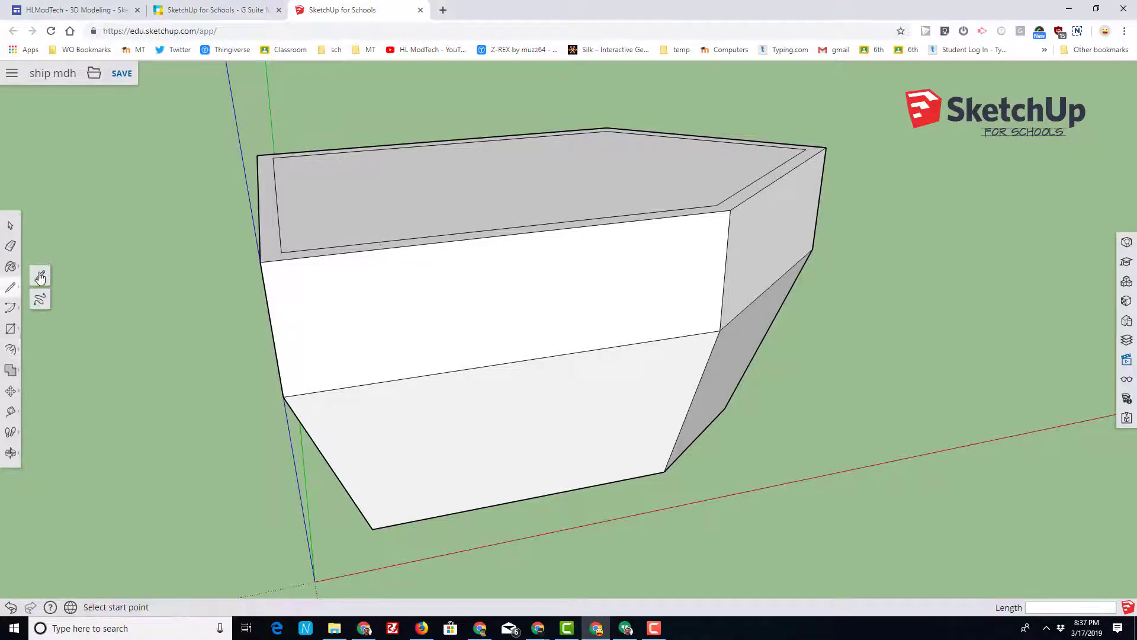
{"action": "left_click", "coordinate": [44, 273]}
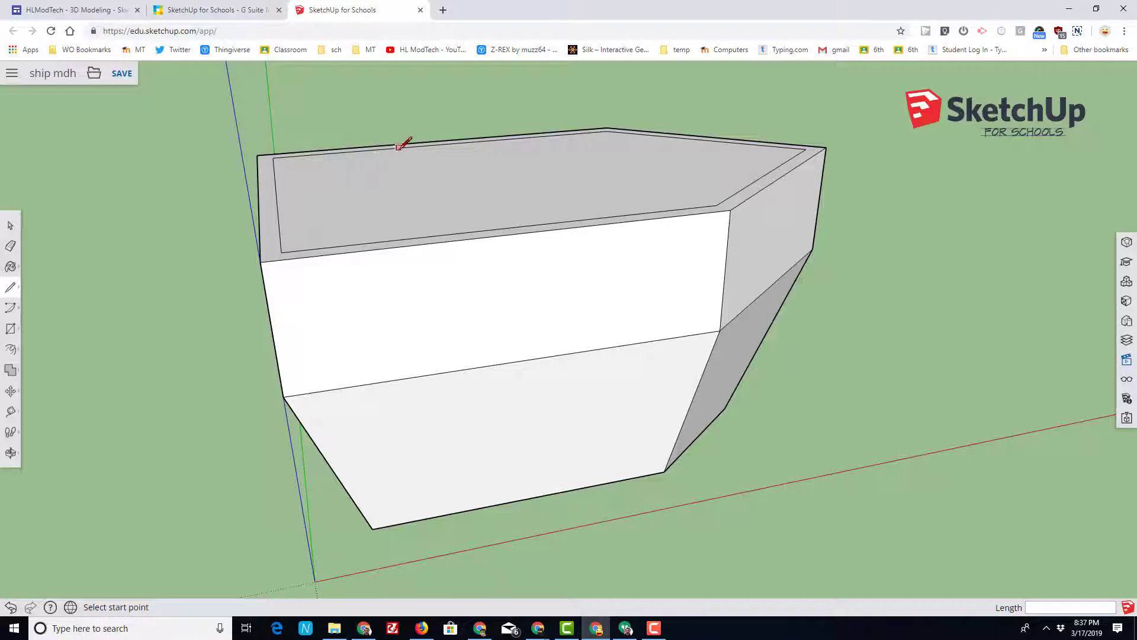
{"action": "left_click", "coordinate": [448, 144]}
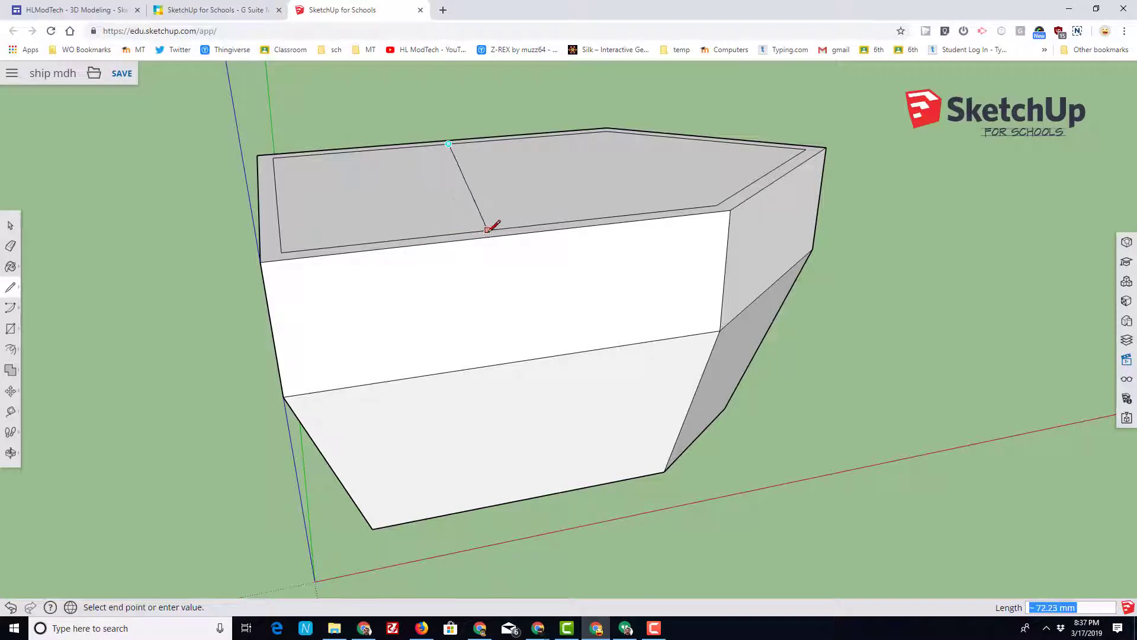
{"action": "left_click", "coordinate": [514, 228]}
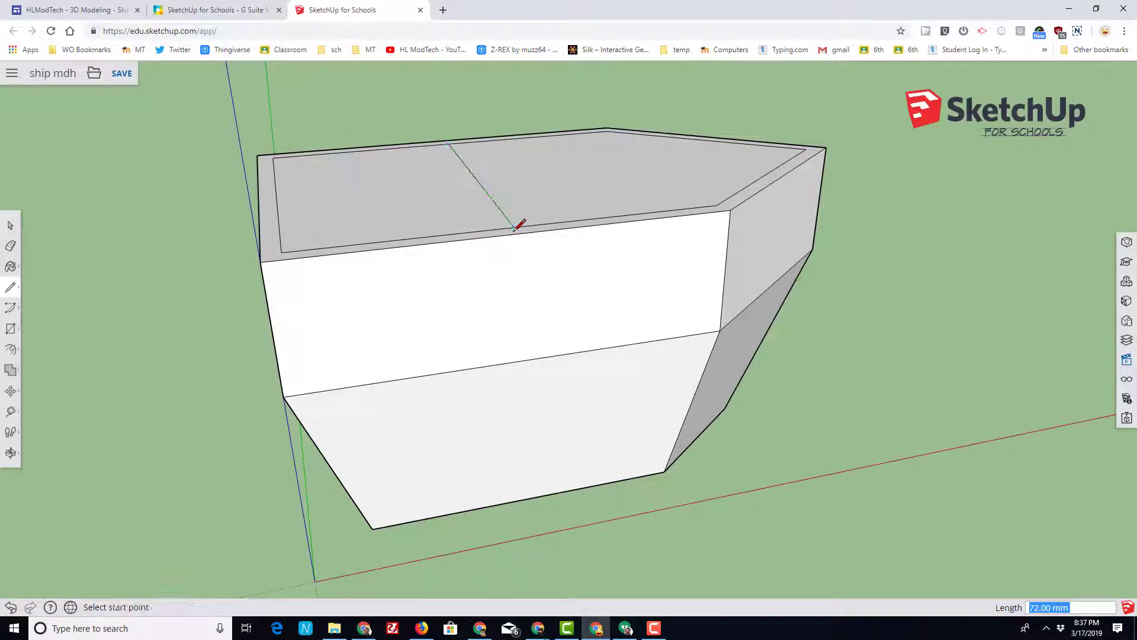
Push the right deck section down 25 mm into the hull
{"action": "left_click", "coordinate": [11, 349]}
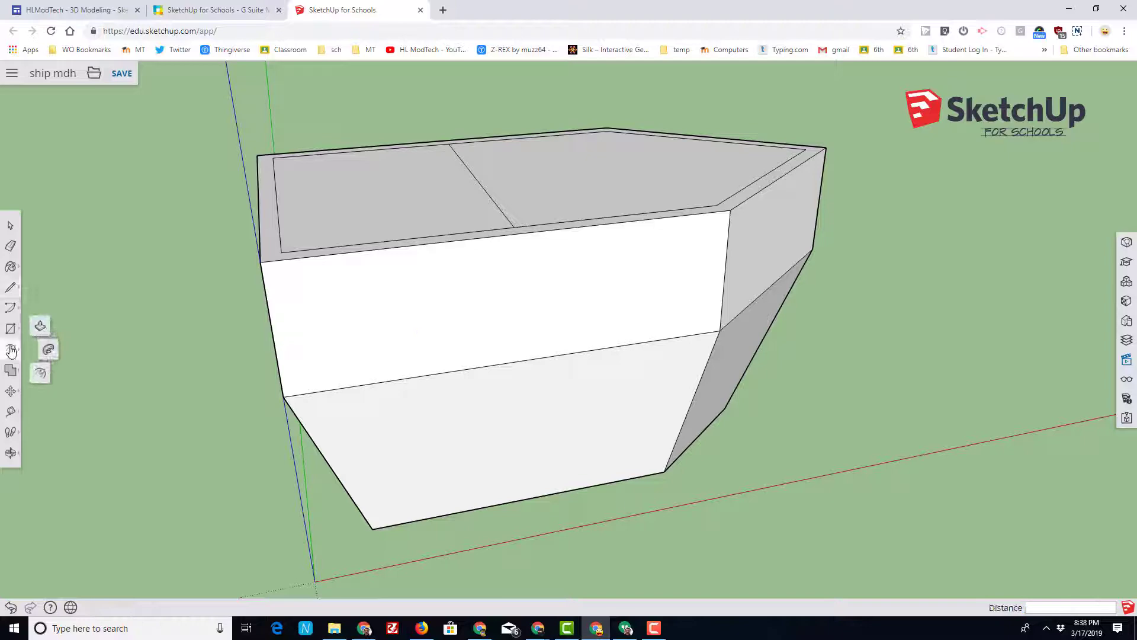
{"action": "left_click", "coordinate": [46, 329]}
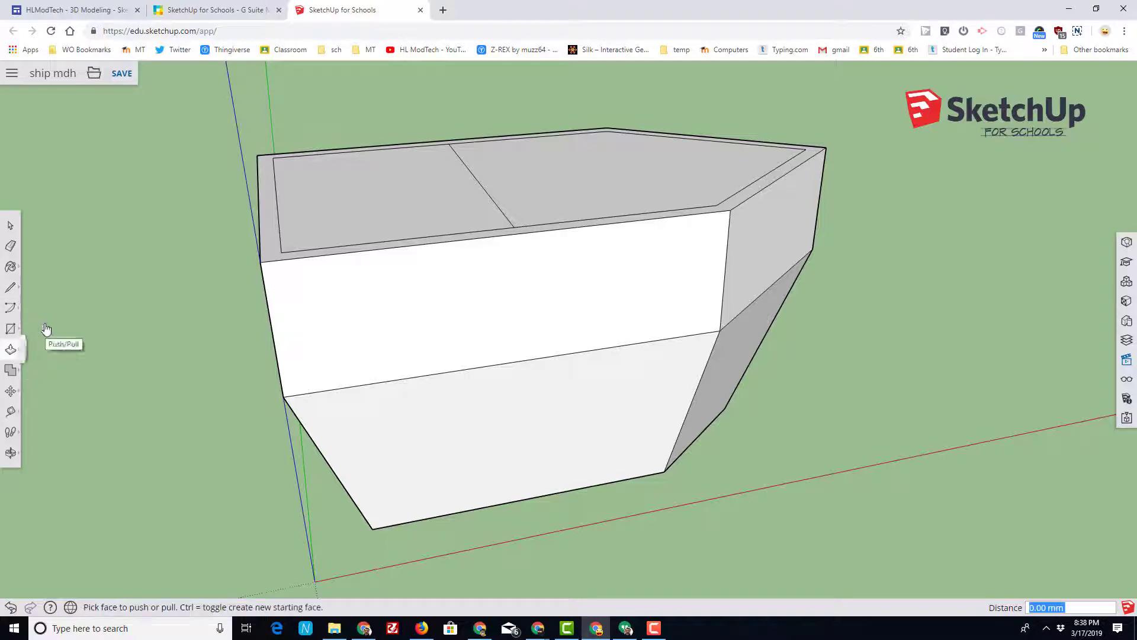
{"action": "left_click", "coordinate": [553, 199]}
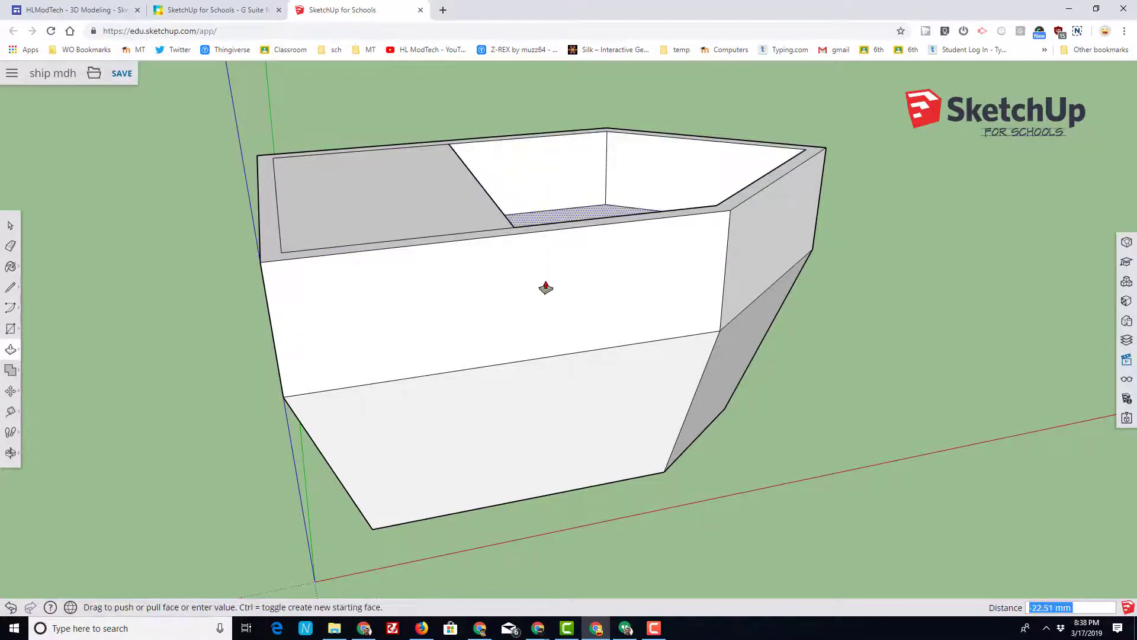
{"action": "type", "text": "25"}
{"action": "key", "text": "Return"}
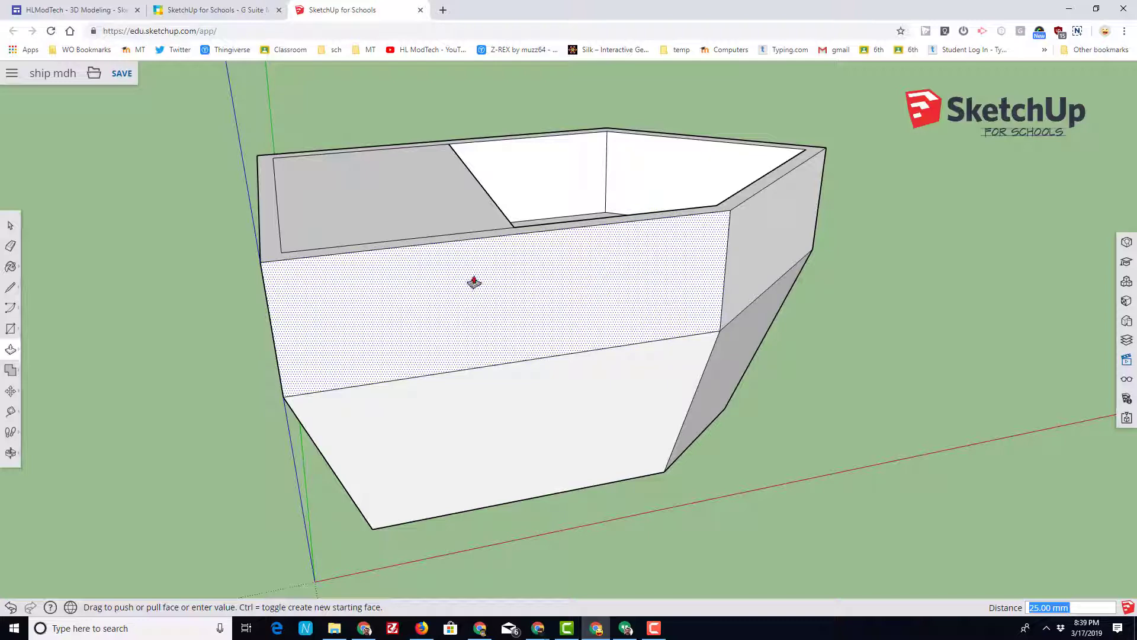
Draw a 72.50 mm high vertical rectangle rising from the deck's dividing line
{"action": "left_click", "coordinate": [10, 452]}
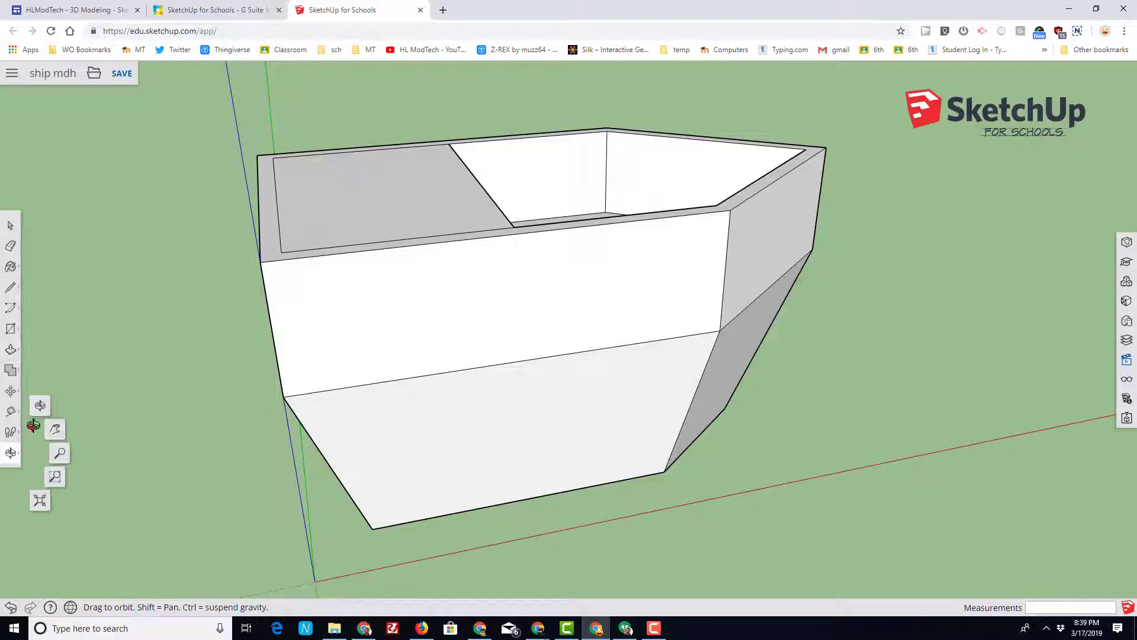
{"action": "left_click_drag", "start_coordinate": [990, 212], "coordinate": [480, 226]}
{"action": "key", "text": "p"}
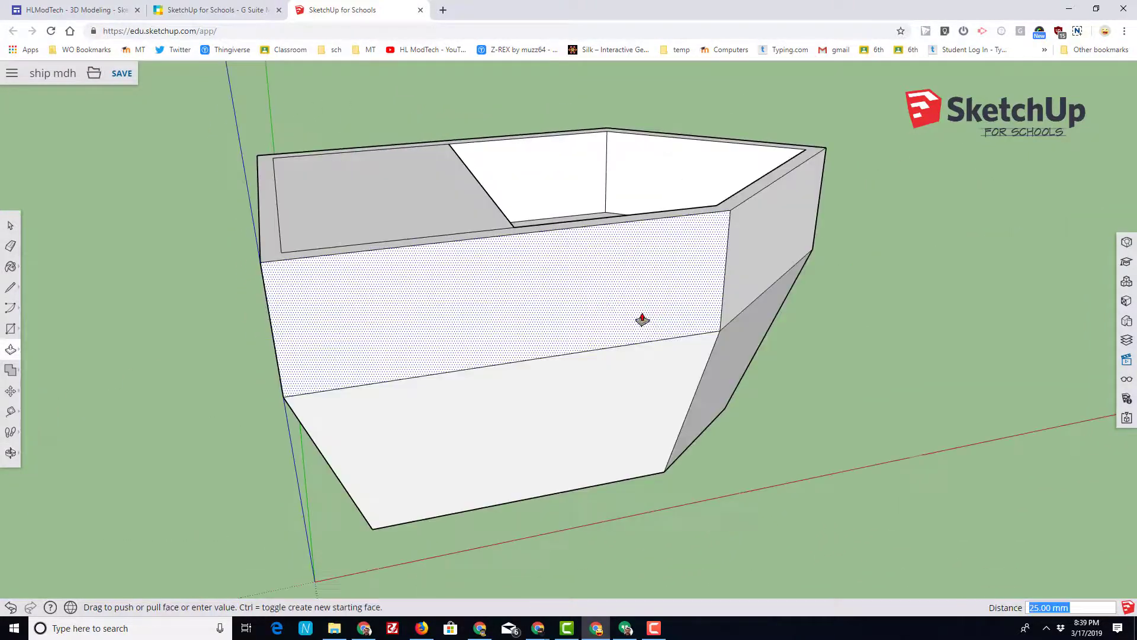
{"action": "left_click", "coordinate": [11, 453]}
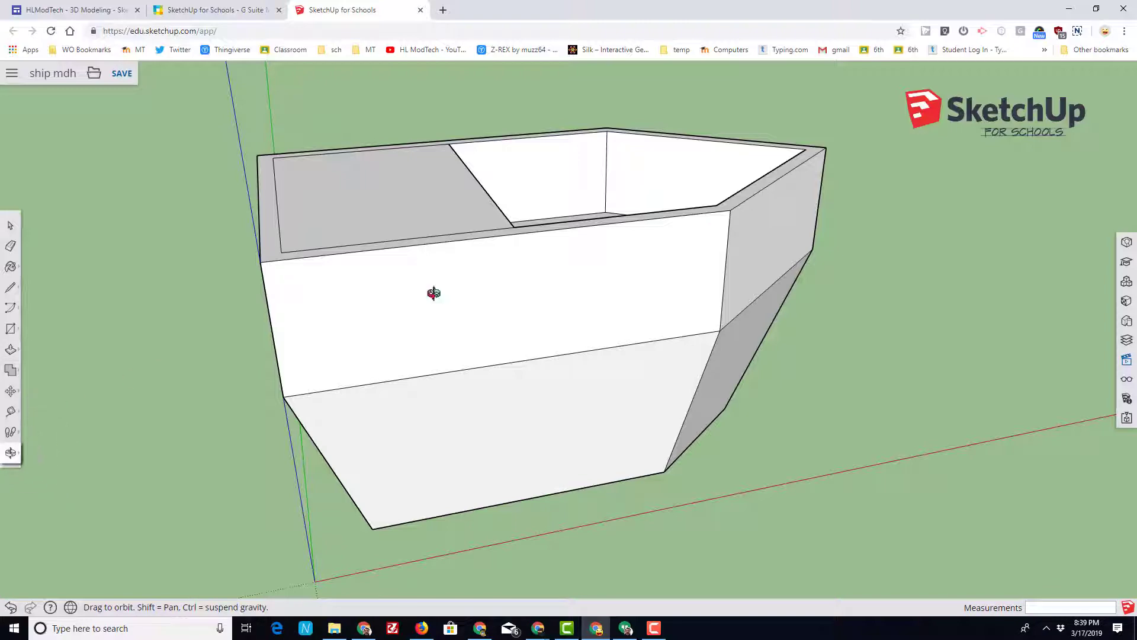
{"action": "left_click_drag", "start_coordinate": [991, 198], "coordinate": [479, 210]}
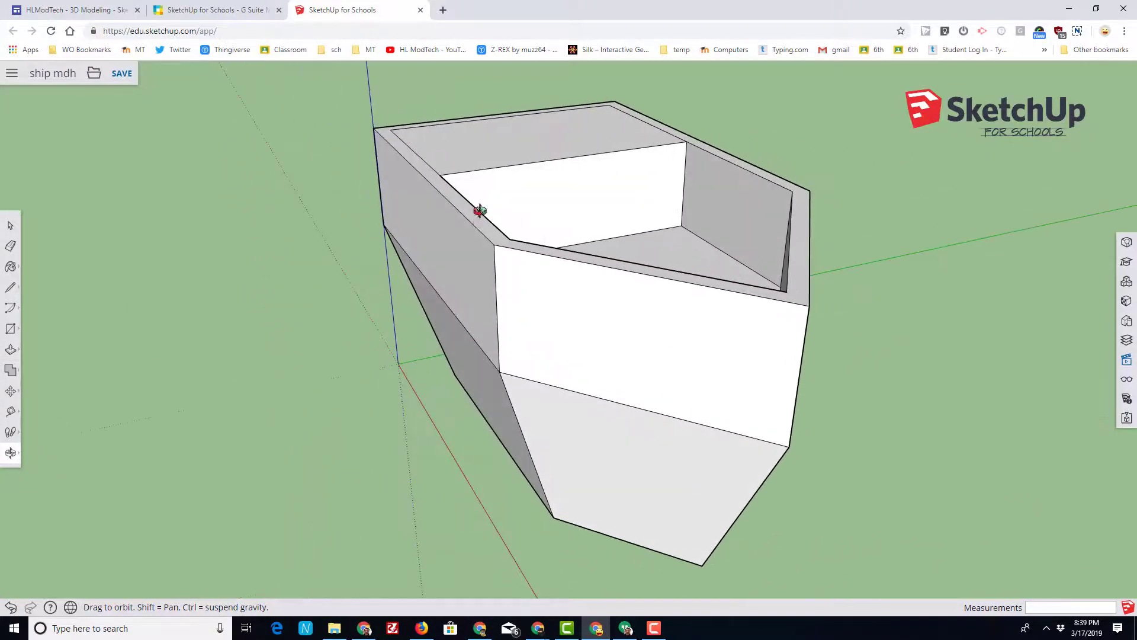
{"action": "left_click", "coordinate": [11, 329]}
{"action": "middle_click_drag", "start_coordinate": [415, 237], "coordinate": [308, 207]}
{"action": "left_click", "coordinate": [295, 203]}
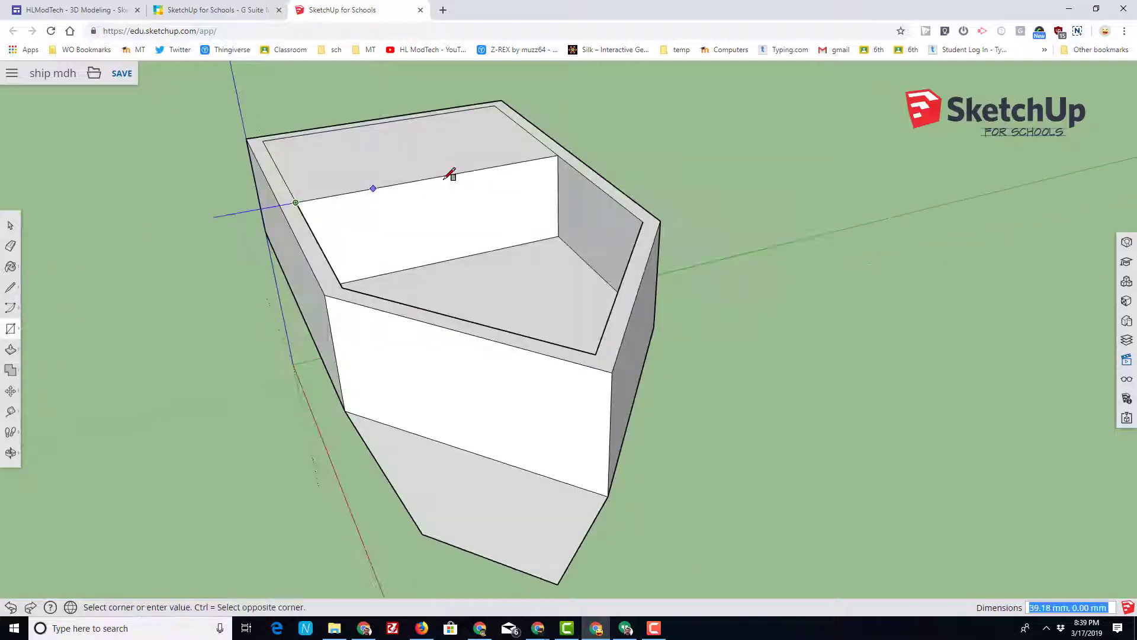
{"action": "left_click", "coordinate": [558, 156]}
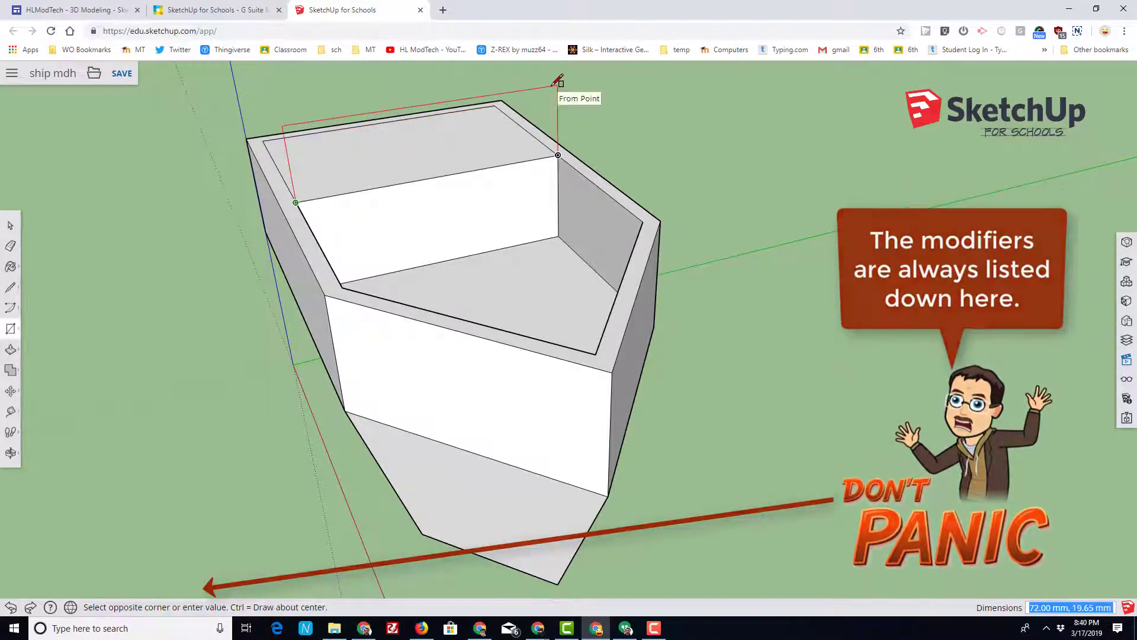
{"action": "type", "text": "72.50"}
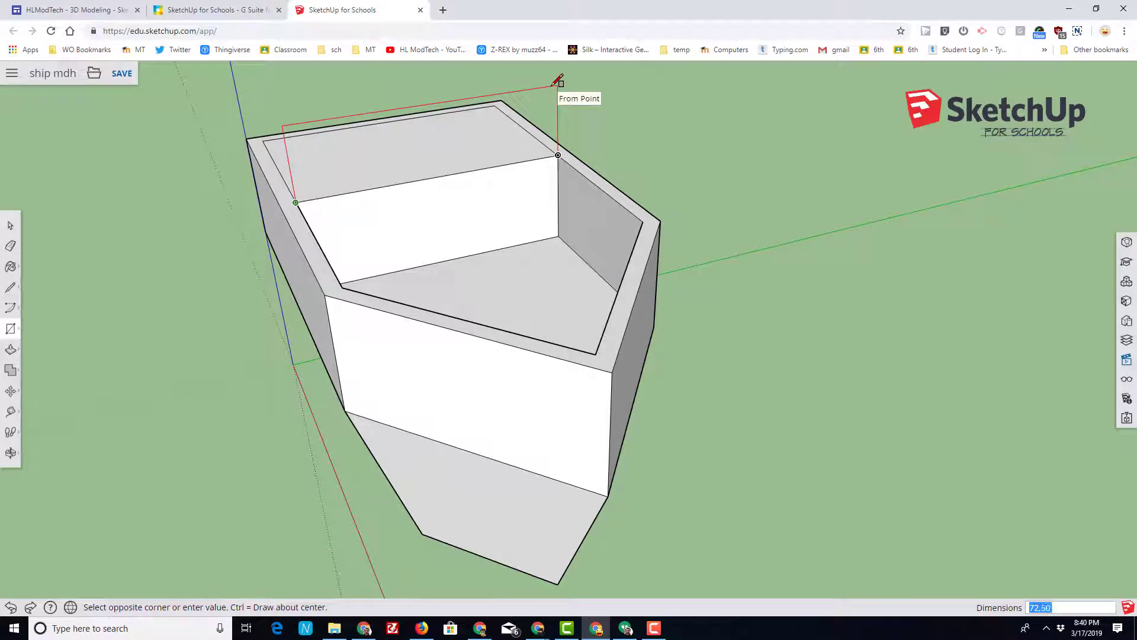
{"action": "key", "text": "Return"}
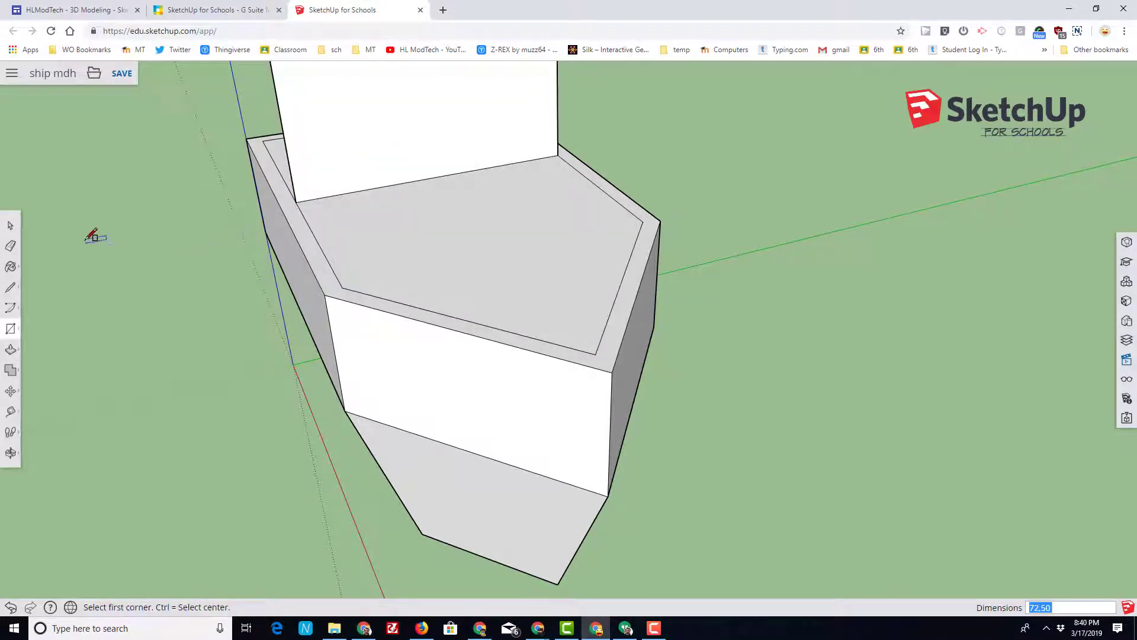
Delete the deck face to the right of the wall to hollow the cabin area
{"action": "middle_click_drag", "start_coordinate": [175, 267], "coordinate": [578, 295]}
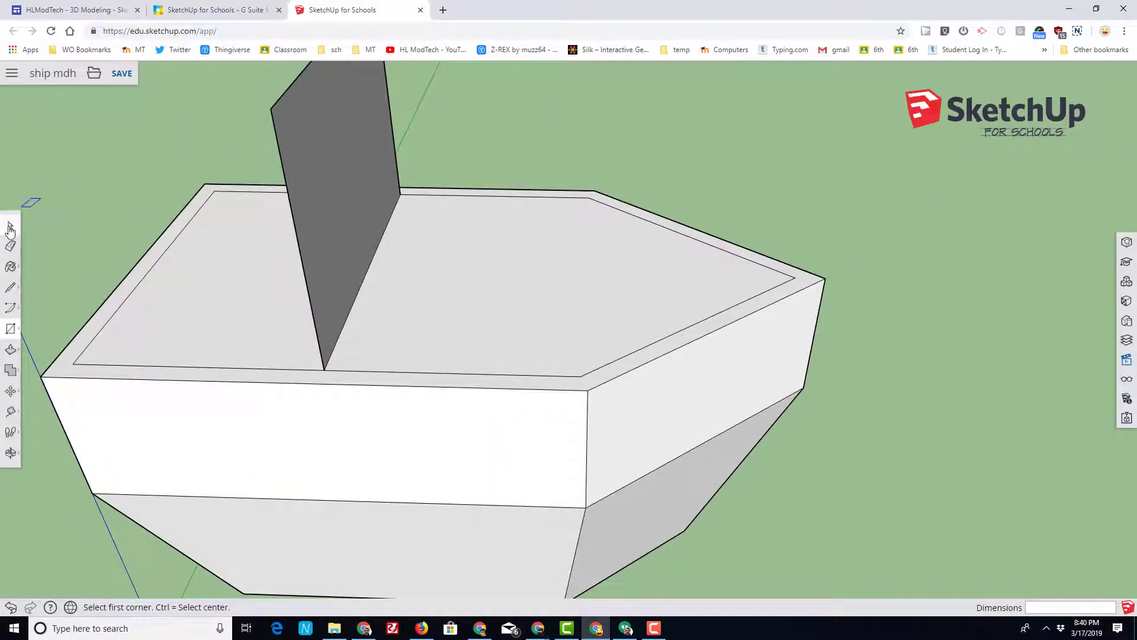
{"action": "left_click", "coordinate": [3, 226]}
{"action": "left_click", "coordinate": [516, 325]}
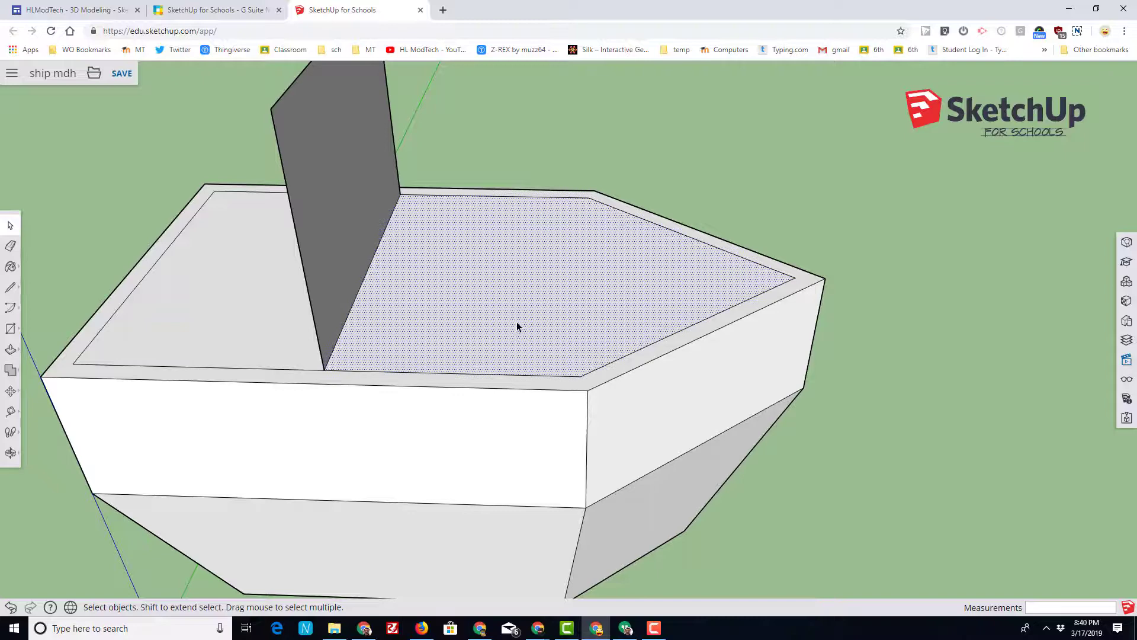
{"action": "key", "text": "Delete"}
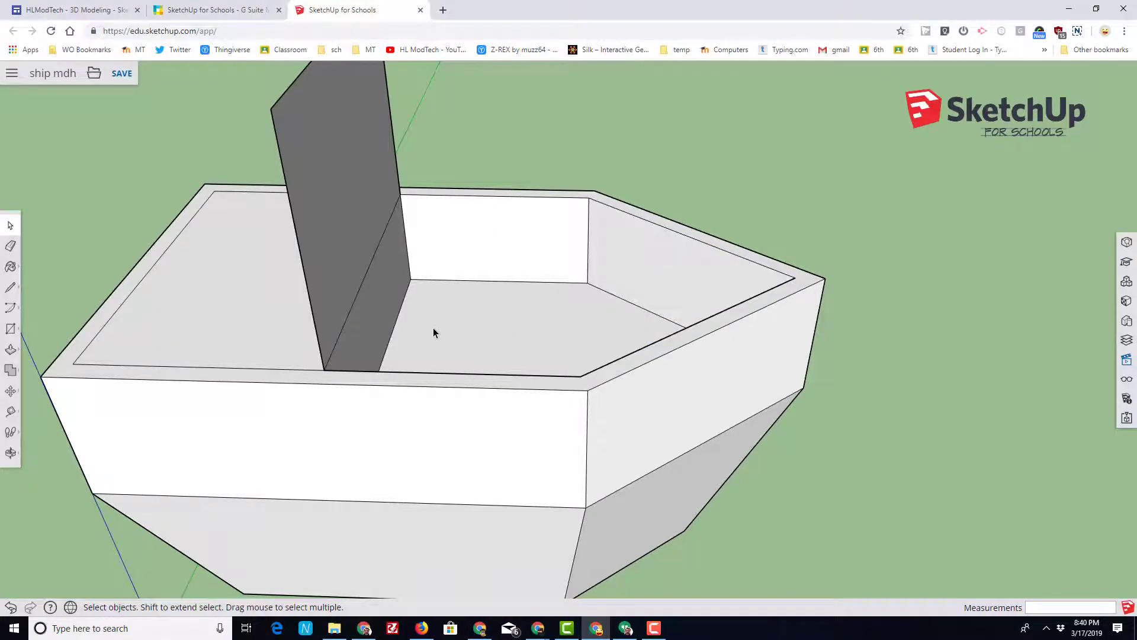
{"action": "middle_click_drag", "start_coordinate": [433, 328], "coordinate": [606, 305]}
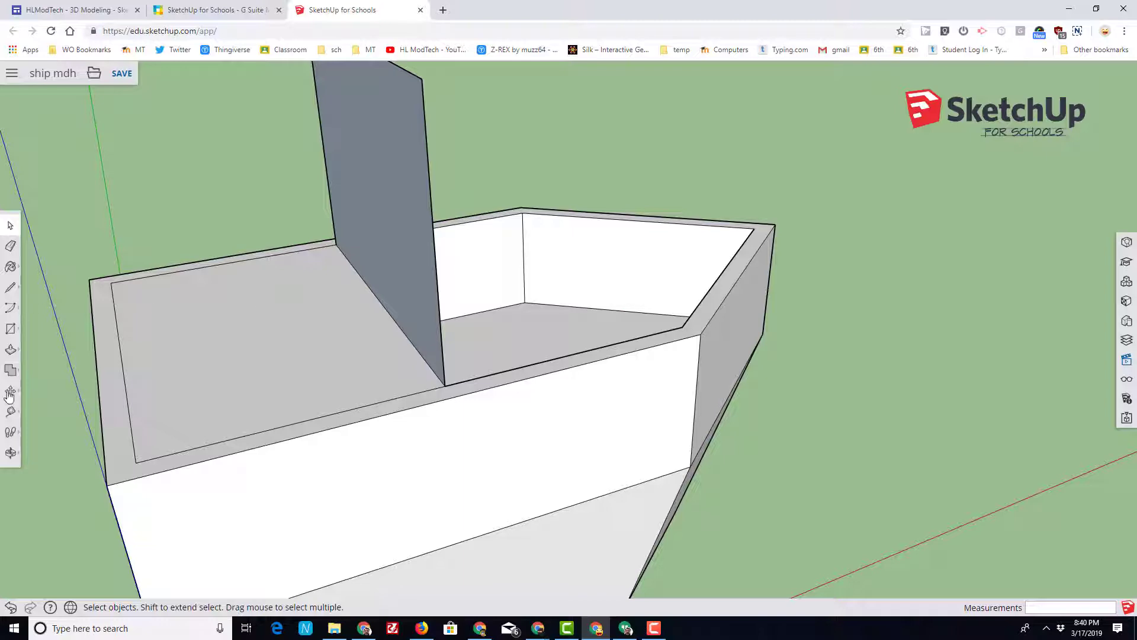
Pull the vertical panel 47.30 mm to the hull rim's endpoint, forming a solid cabin block
{"action": "left_click", "coordinate": [10, 349]}
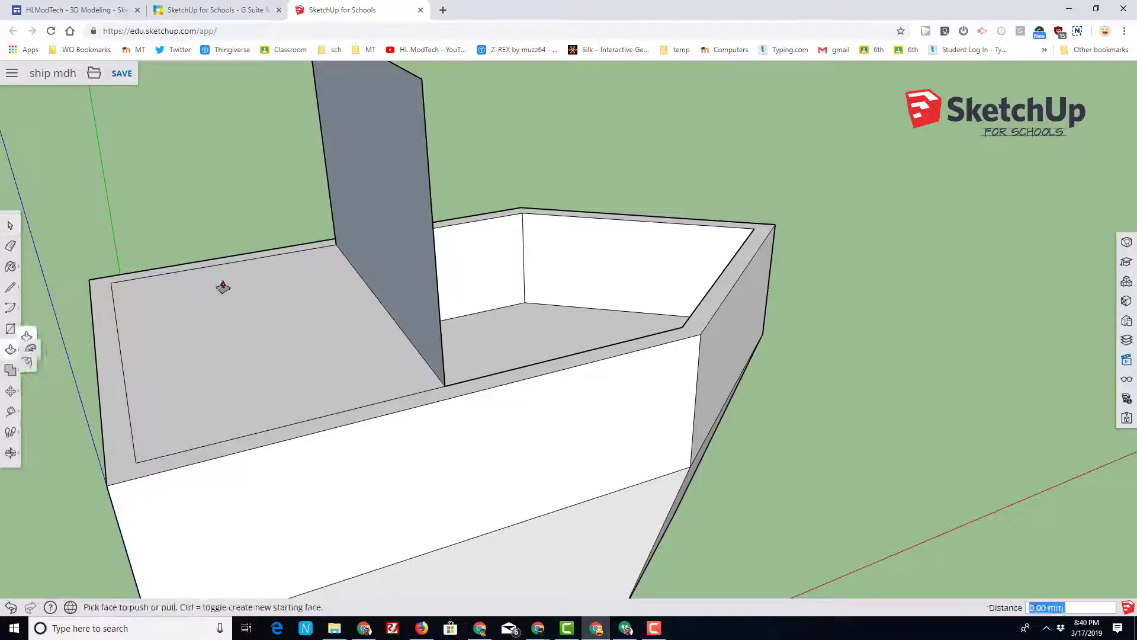
{"action": "left_click", "coordinate": [357, 248]}
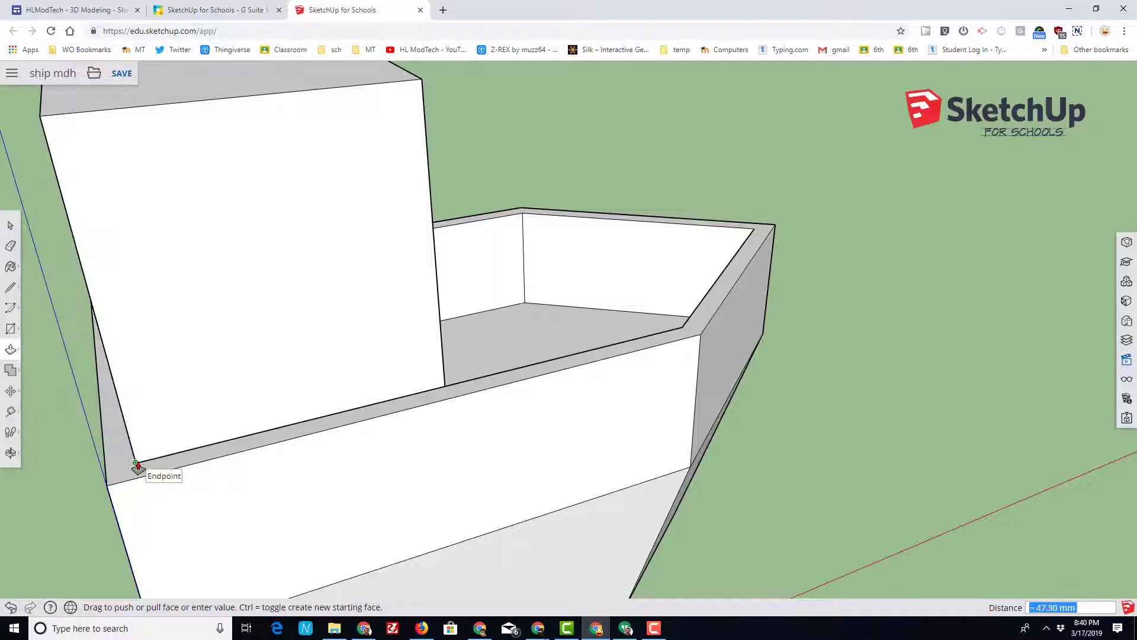
{"action": "left_click", "coordinate": [136, 466]}
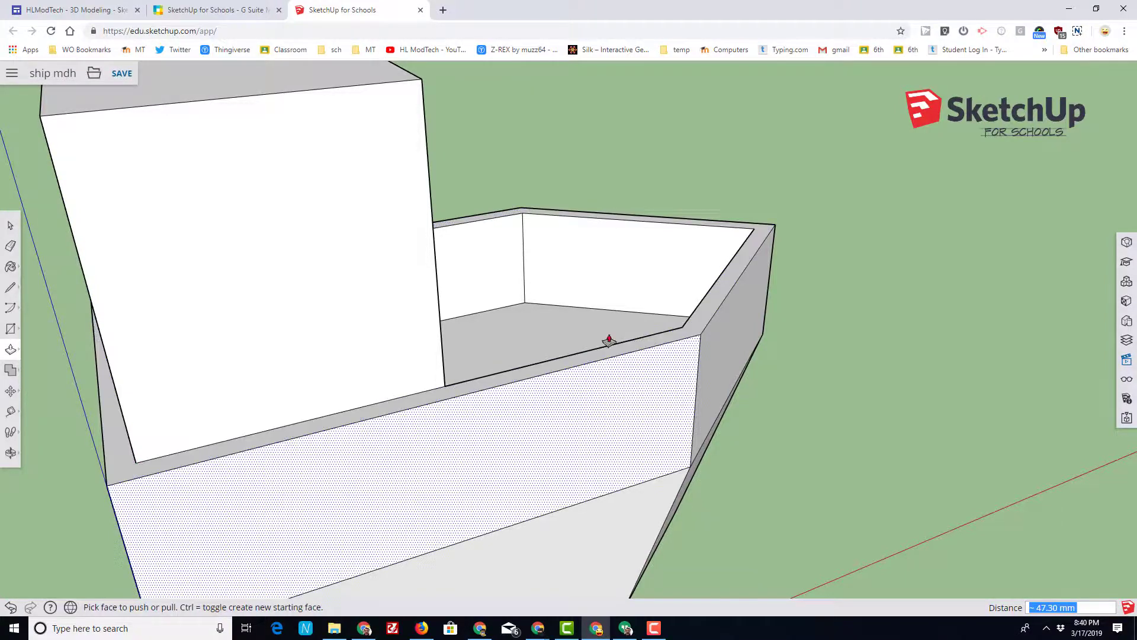
{"action": "middle_click_drag", "start_coordinate": [610, 338], "coordinate": [406, 363]}
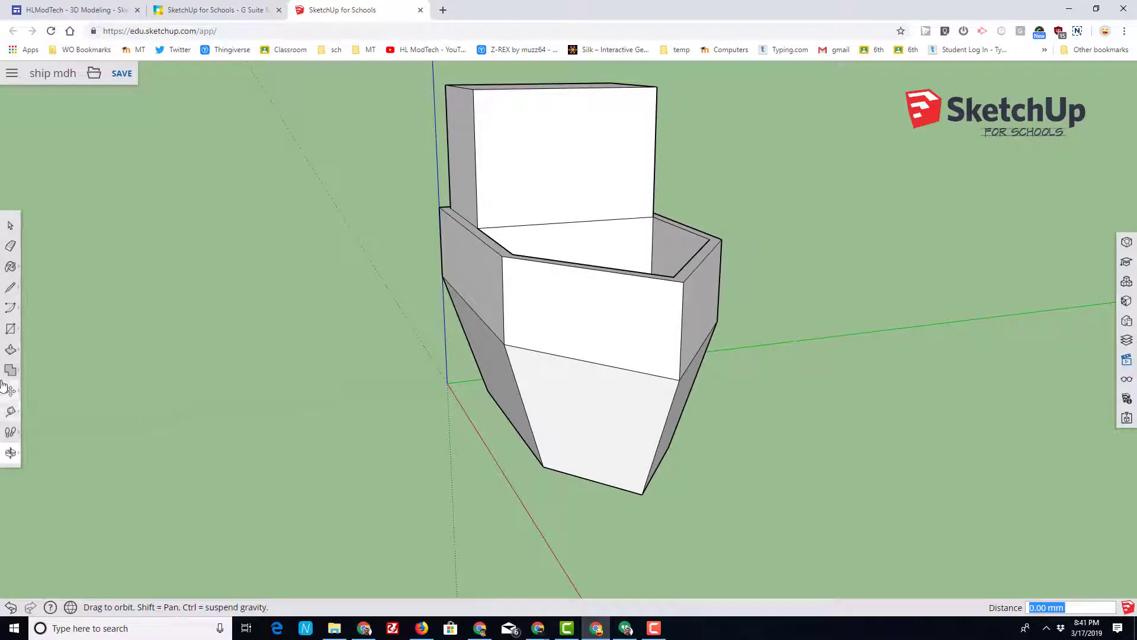
Offset the cabin's back face outline inward 4 mm
{"action": "left_click", "coordinate": [11, 350]}
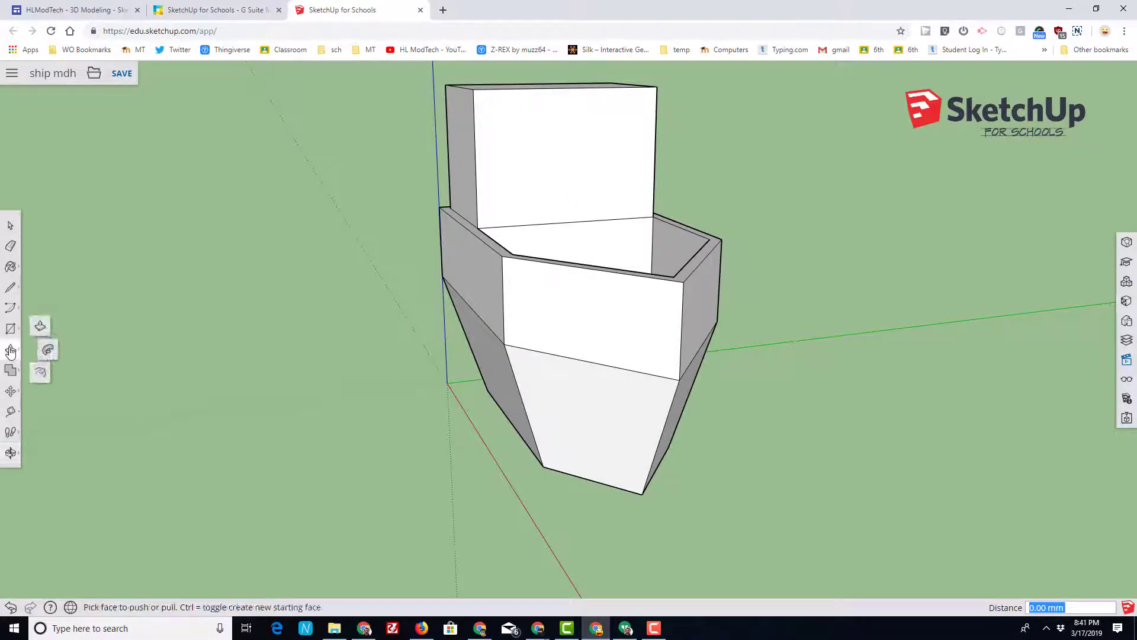
{"action": "left_click", "coordinate": [40, 372]}
{"action": "left_click", "coordinate": [623, 127]}
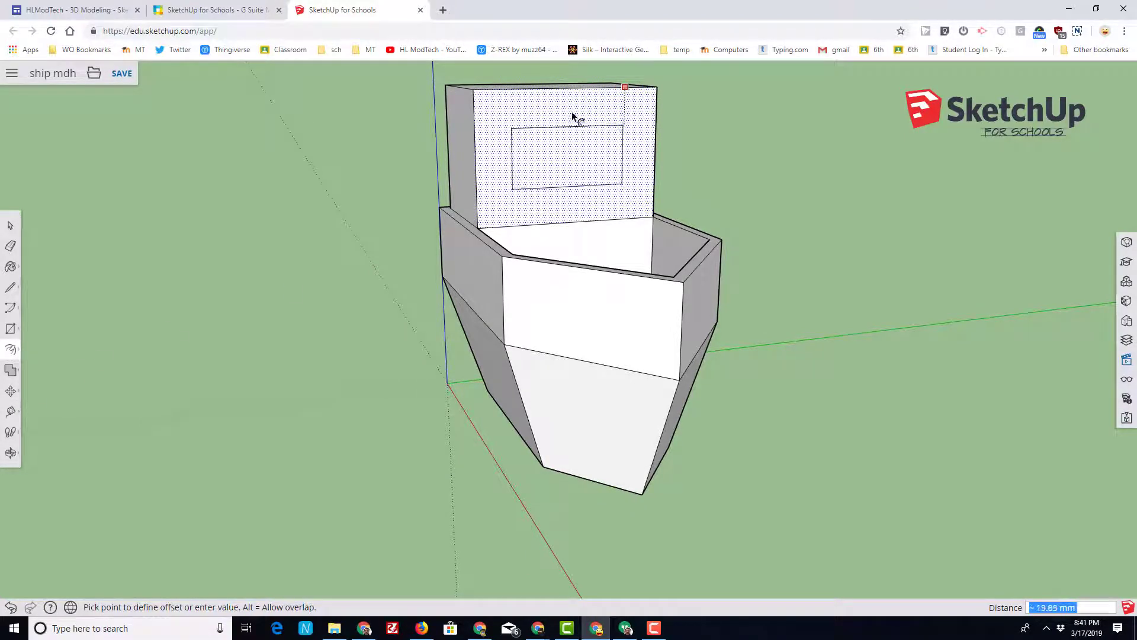
{"action": "left_click", "coordinate": [538, 107]}
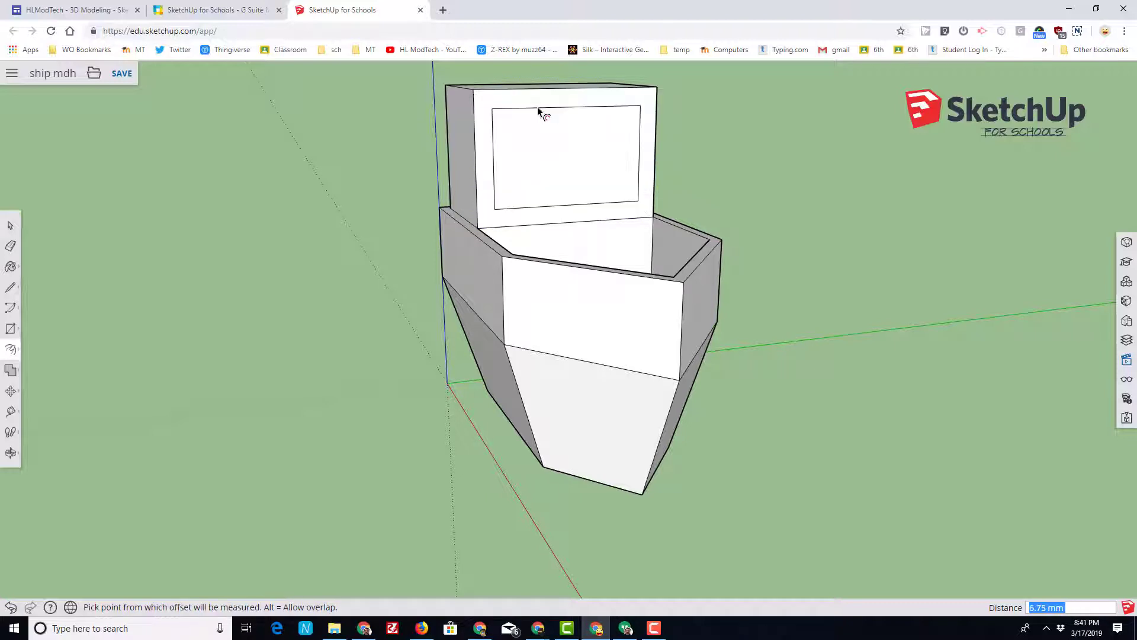
{"action": "type", "text": "4"}
{"action": "key", "text": "Return"}
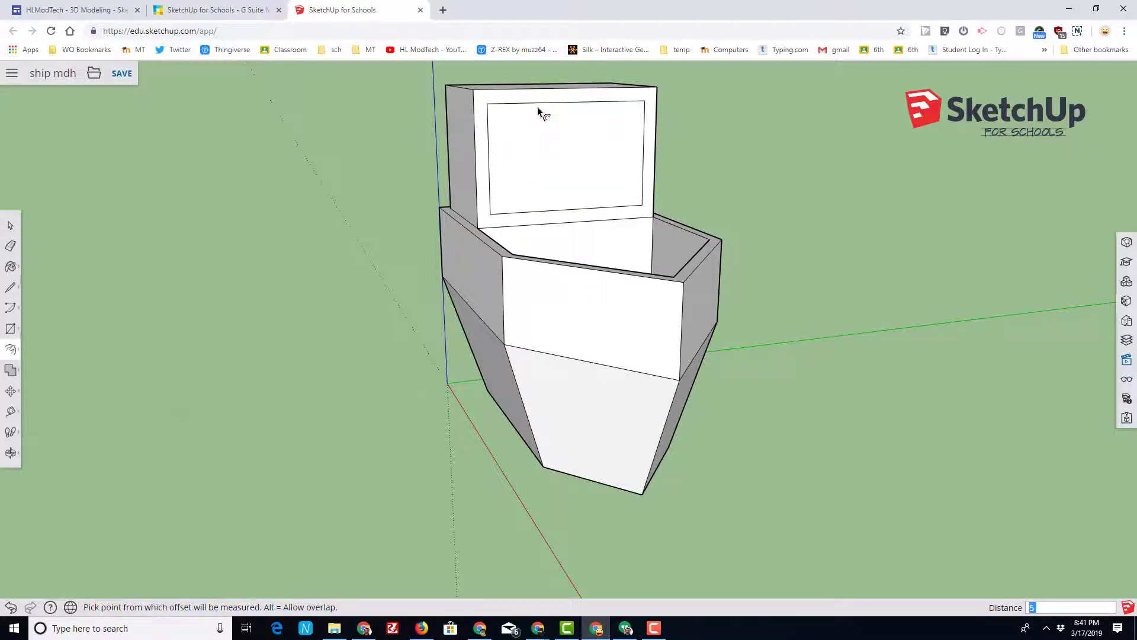
{"action": "key", "text": "Escape"}
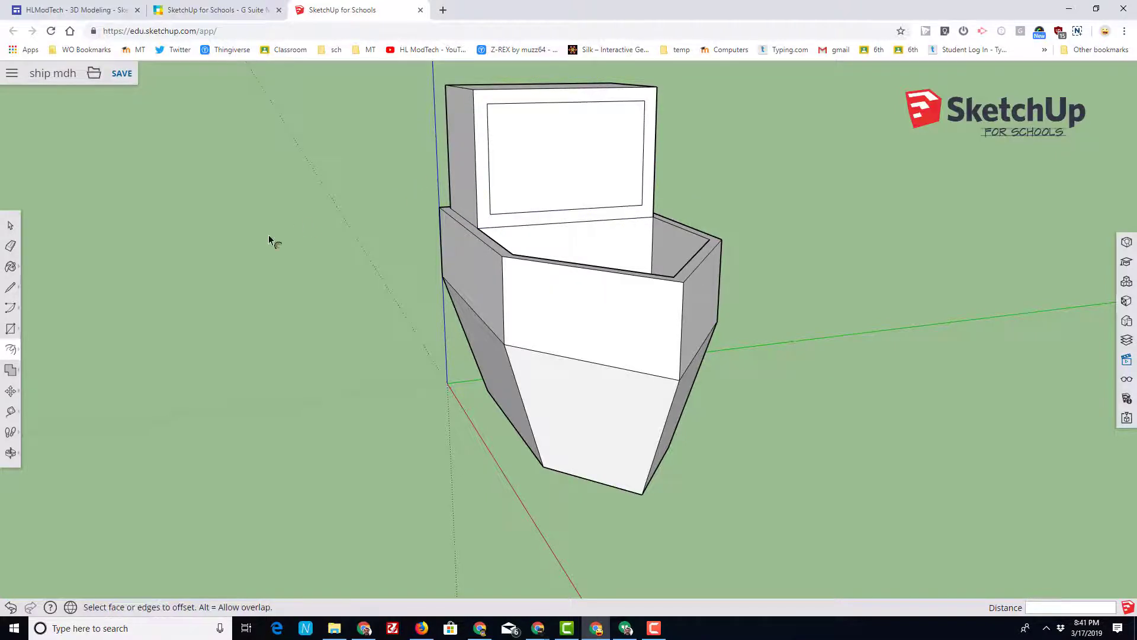
Push the inner face 47.30 mm through the cabin to open the back window
{"action": "left_click", "coordinate": [7, 355]}
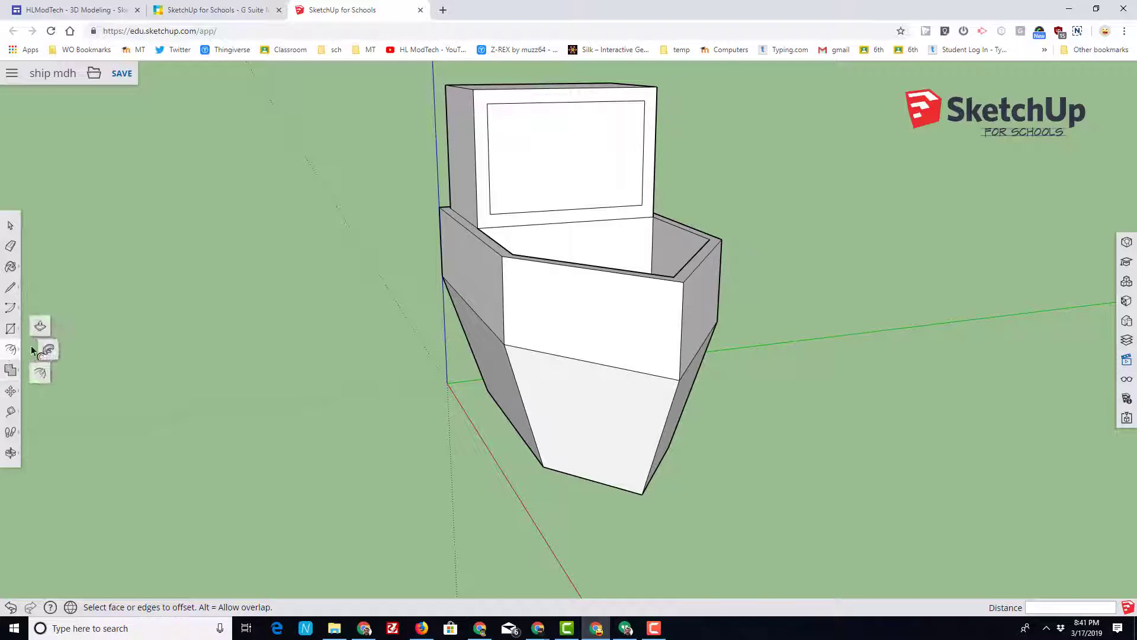
{"action": "left_click", "coordinate": [40, 329]}
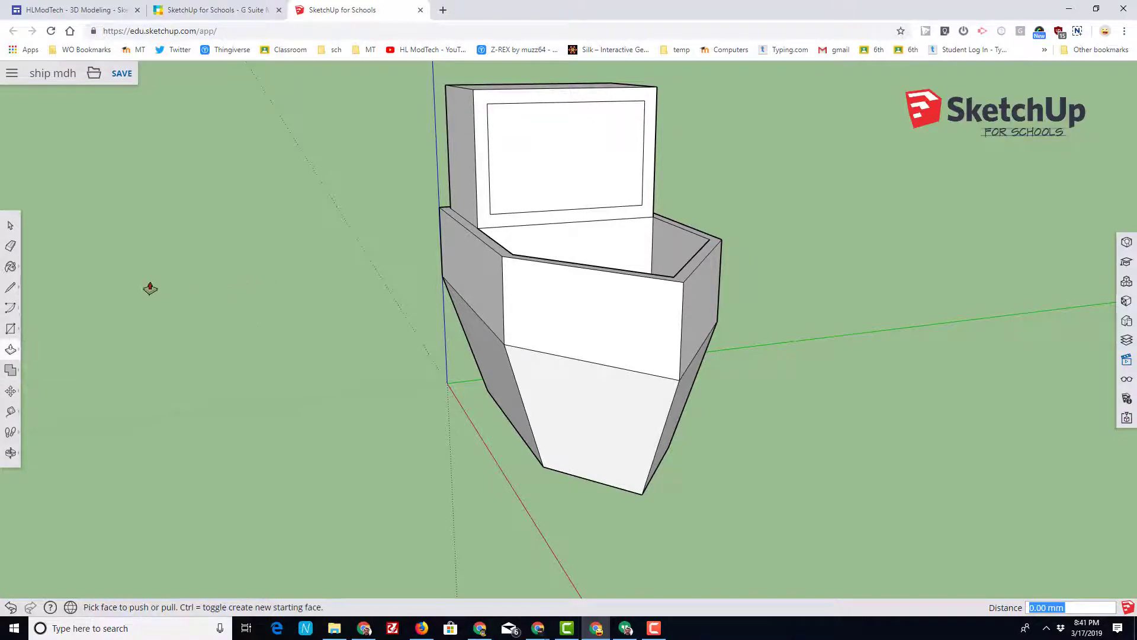
{"action": "middle_click_drag", "start_coordinate": [140, 297], "coordinate": [332, 327]}
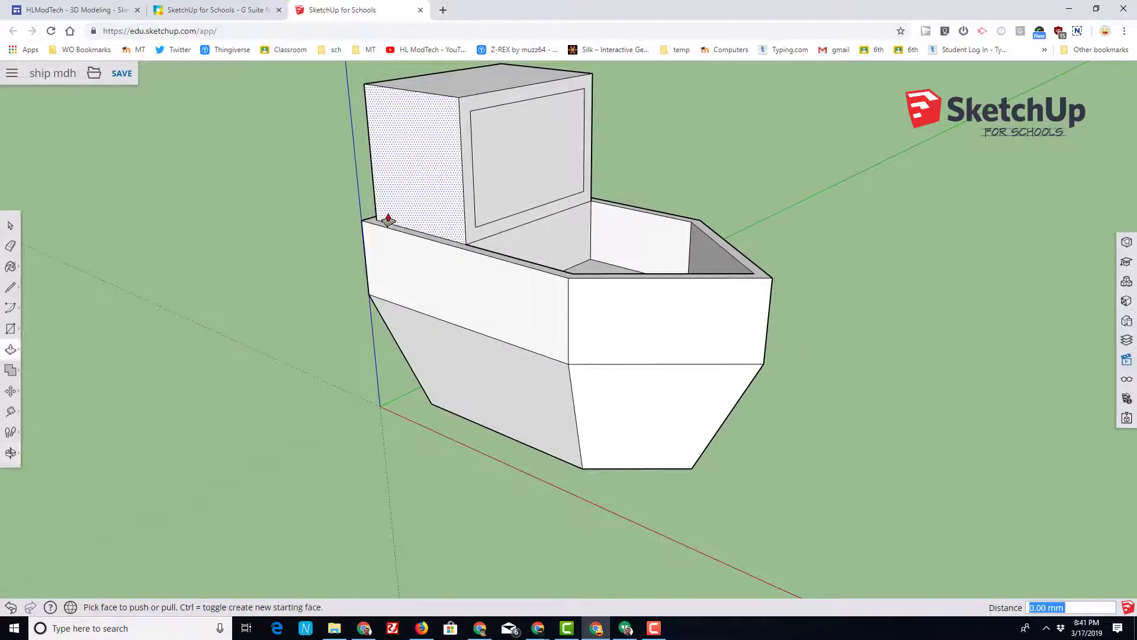
{"action": "left_click", "coordinate": [507, 168]}
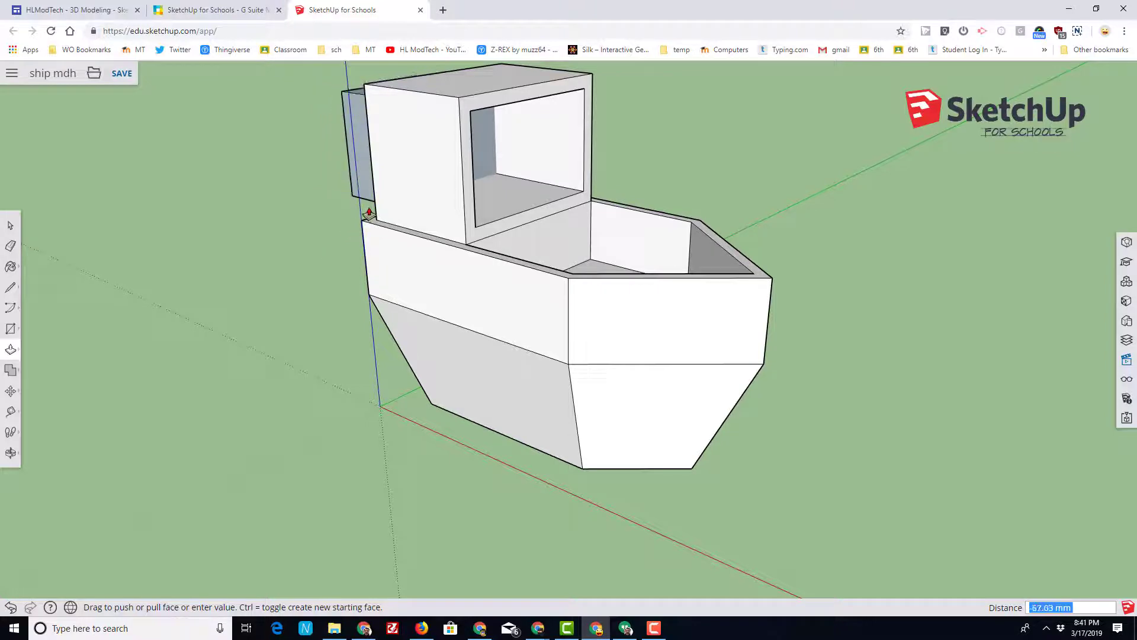
{"action": "left_click", "coordinate": [371, 170]}
{"action": "middle_click_drag", "start_coordinate": [681, 172], "coordinate": [888, 155]}
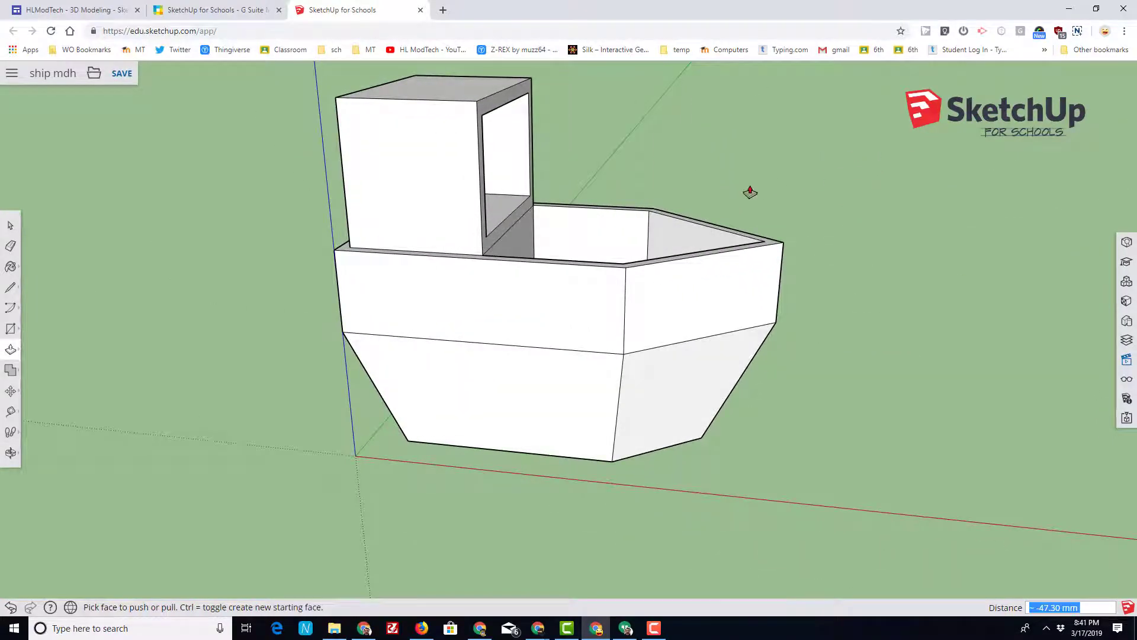
Offset the cabin's side face outline by 50 to outline a window
{"action": "left_click", "coordinate": [11, 351]}
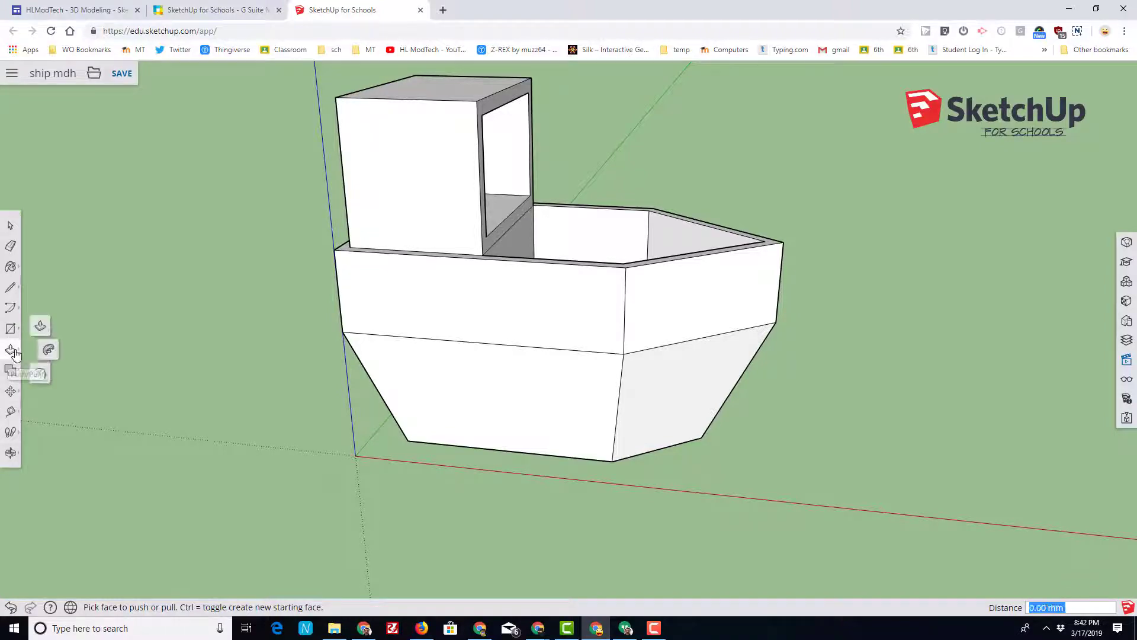
{"action": "left_click", "coordinate": [41, 374]}
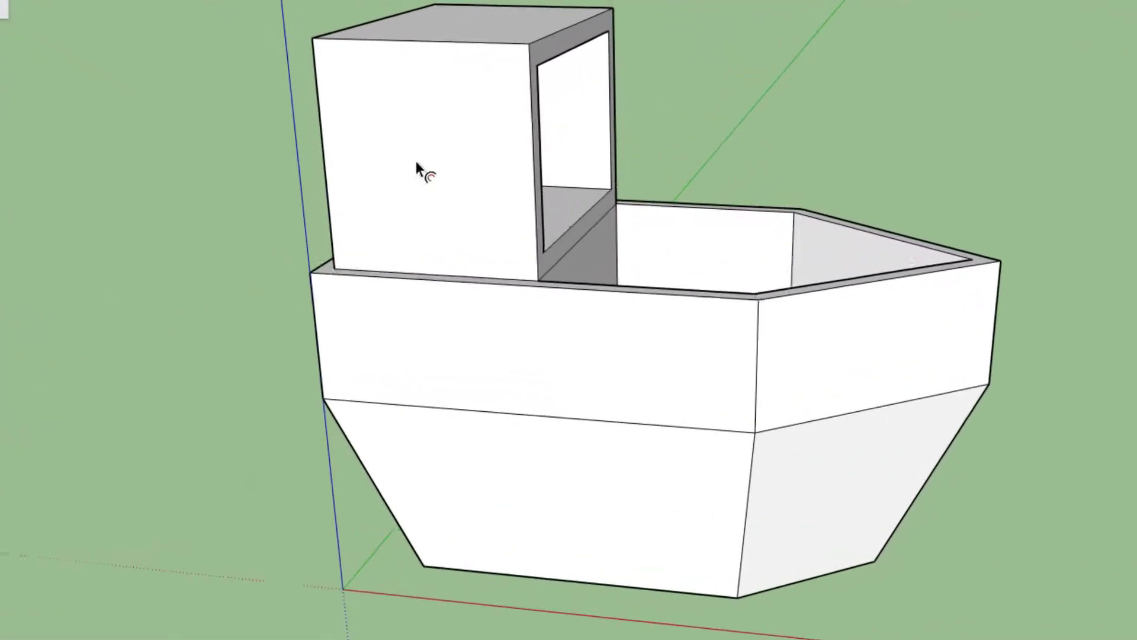
{"action": "left_click", "coordinate": [471, 130]}
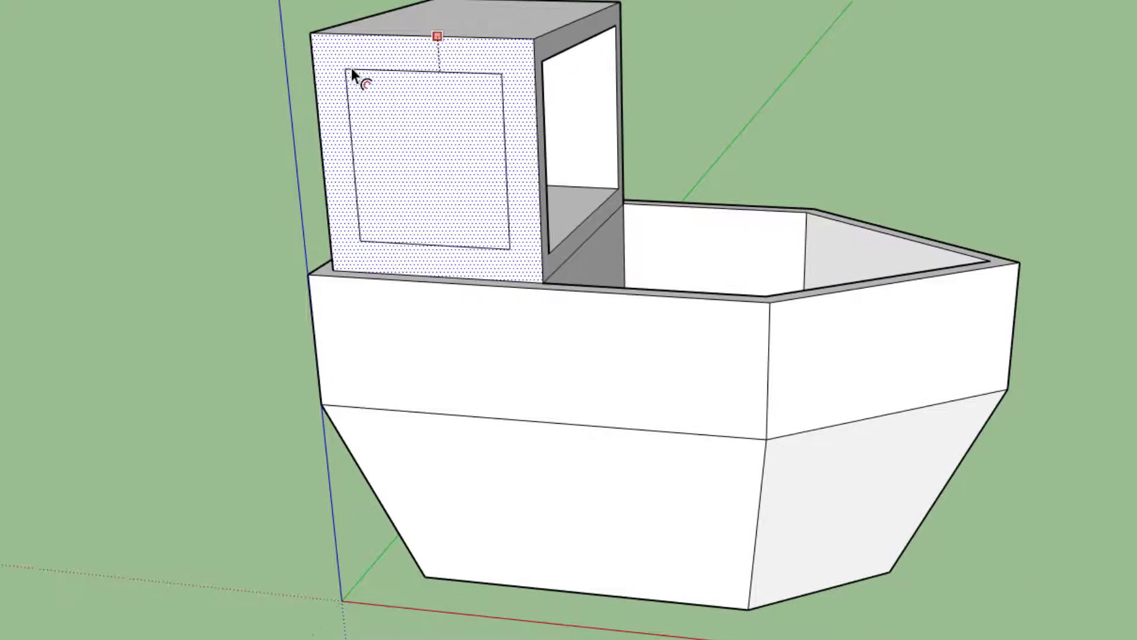
{"action": "left_click", "coordinate": [351, 67]}
{"action": "type", "text": "50"}
{"action": "key", "text": "Return"}
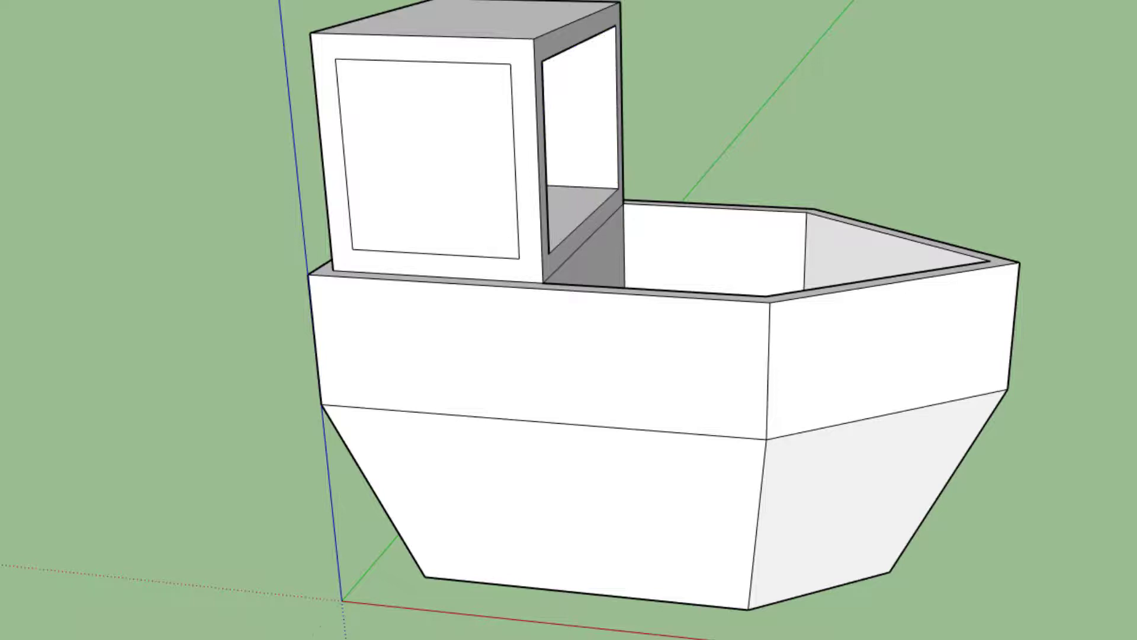
Push the inset face to the wall's corner and delete the pane to open the side window
{"action": "key", "text": "p"}
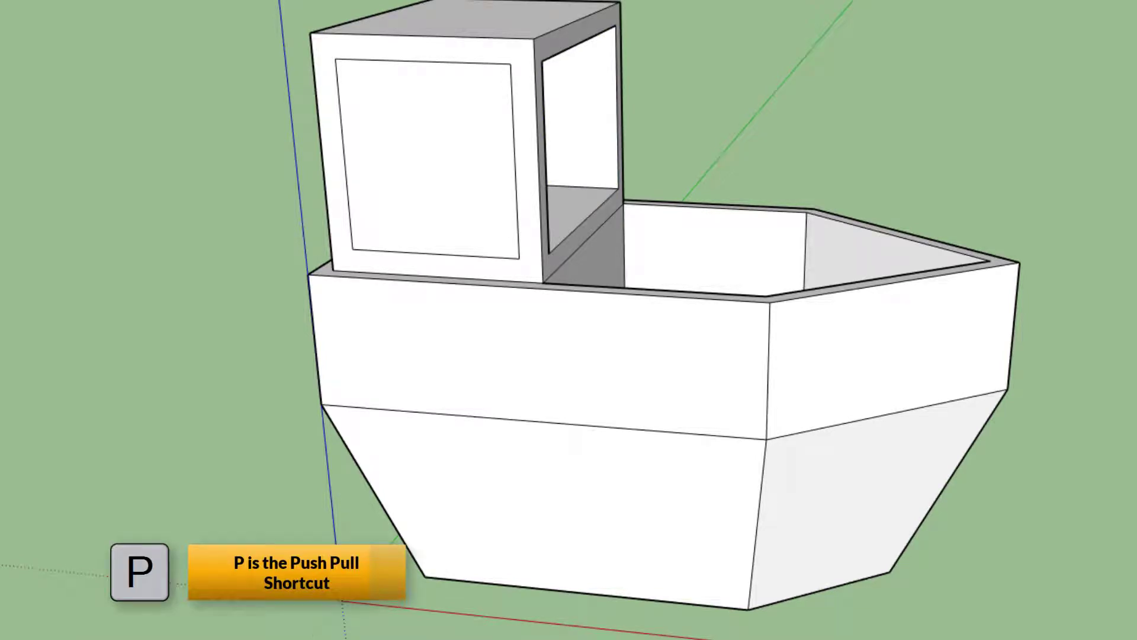
{"action": "left_click", "coordinate": [462, 183]}
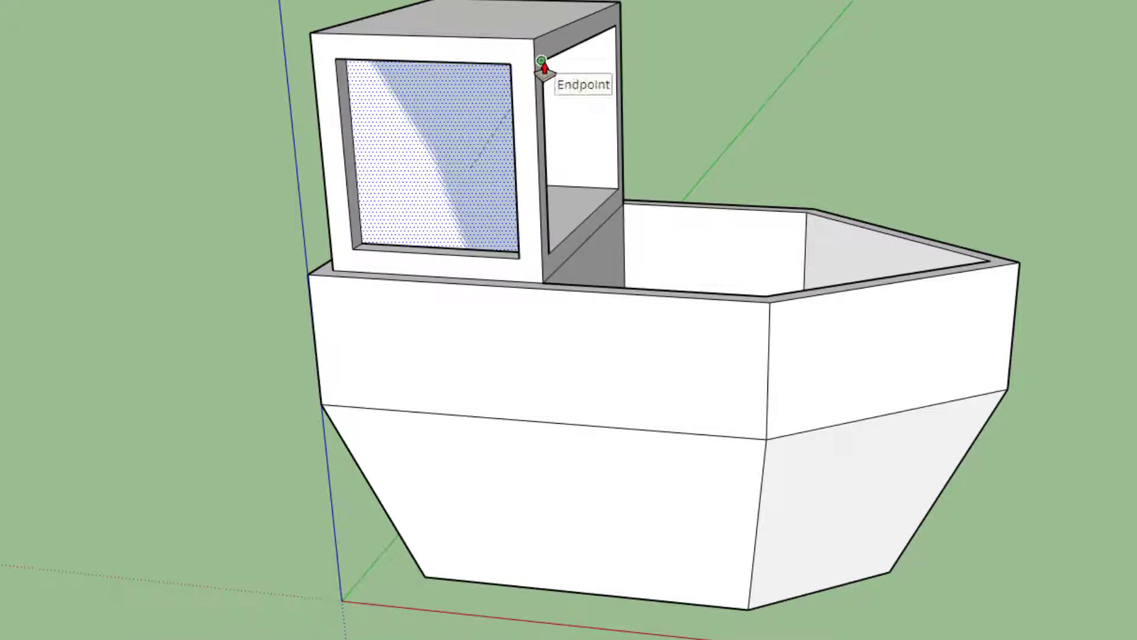
{"action": "left_click", "coordinate": [542, 61]}
{"action": "key", "text": "space"}
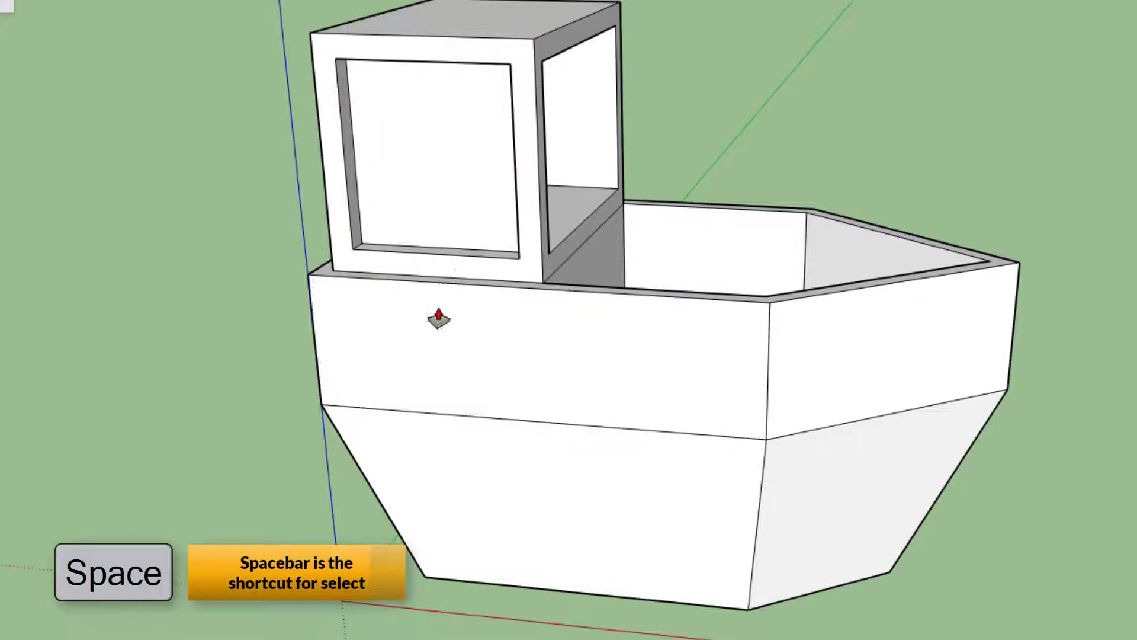
{"action": "left_click", "coordinate": [431, 162]}
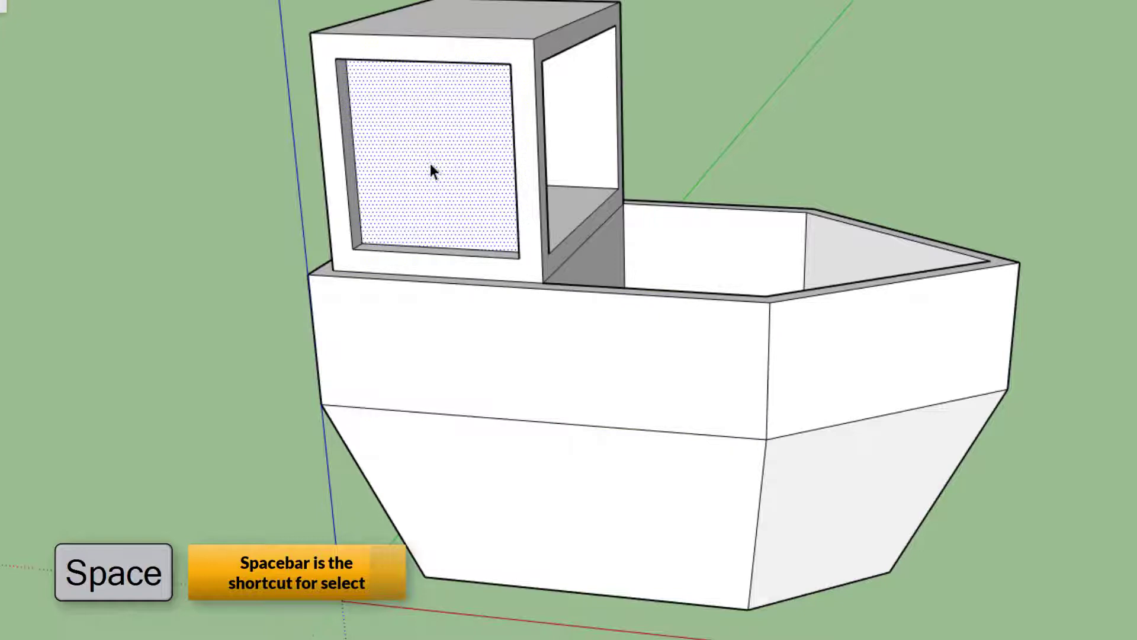
{"action": "key", "text": "Delete"}
{"action": "middle_click_drag", "start_coordinate": [844, 213], "coordinate": [410, 223]}
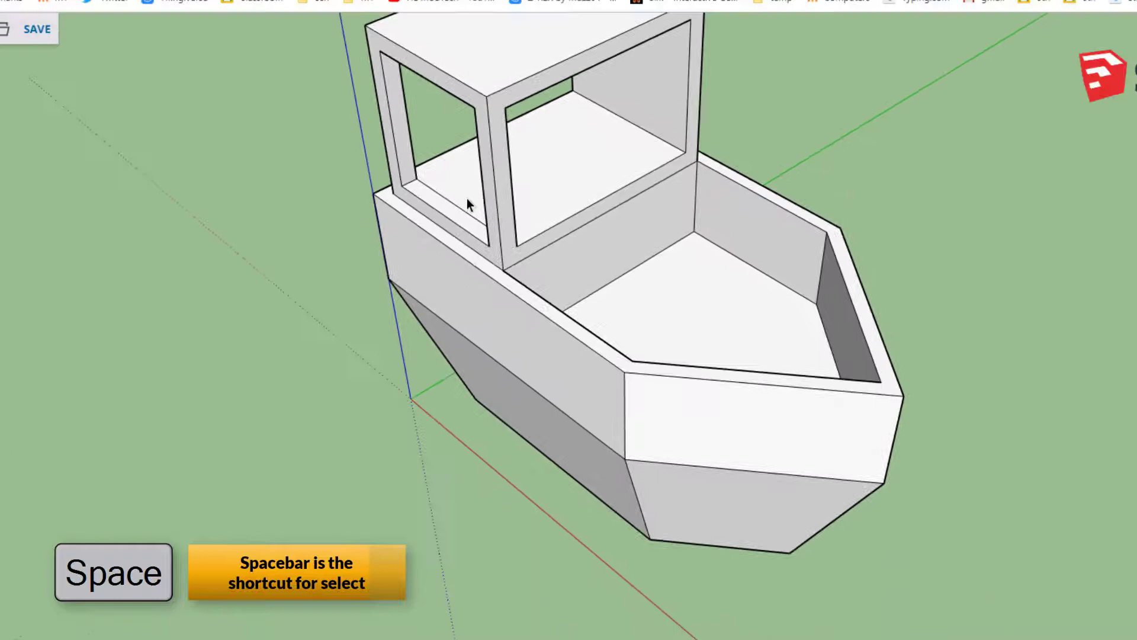
{"action": "left_click", "coordinate": [487, 220]}
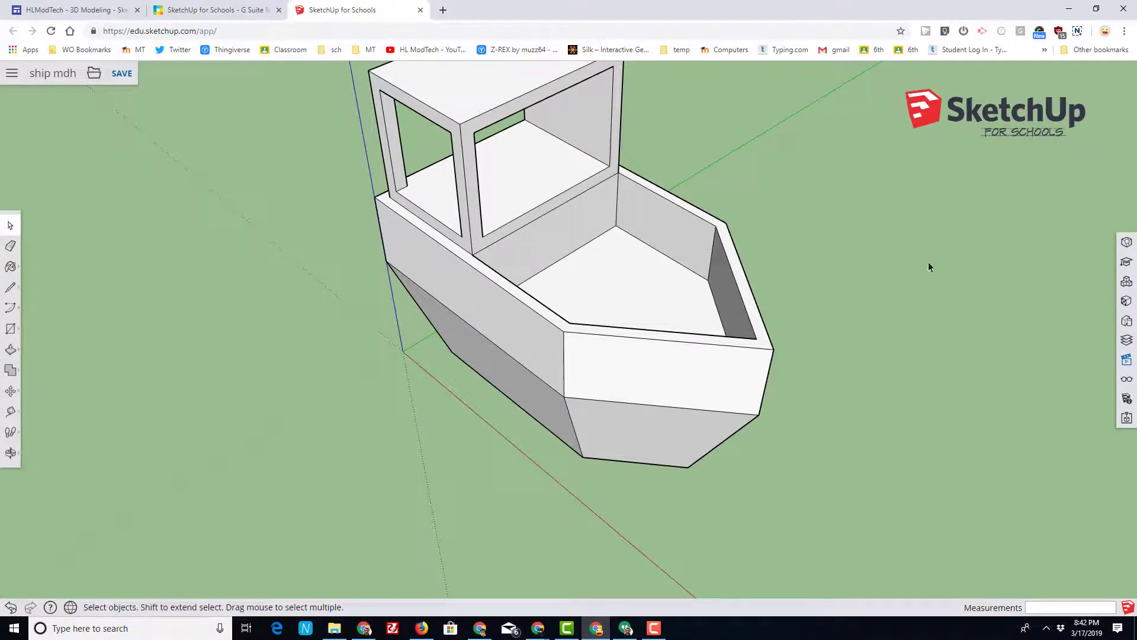
Inset the cabin front face outline by 5 mm
{"action": "middle_click_drag", "start_coordinate": [929, 266], "coordinate": [1085, 442]}
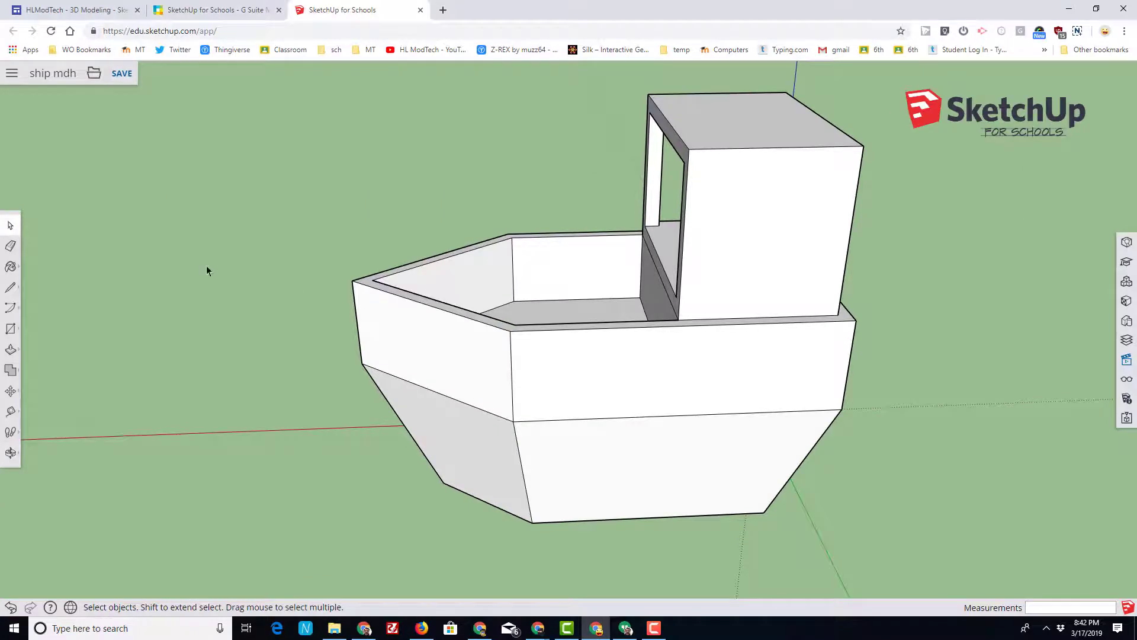
{"action": "left_click", "coordinate": [10, 349]}
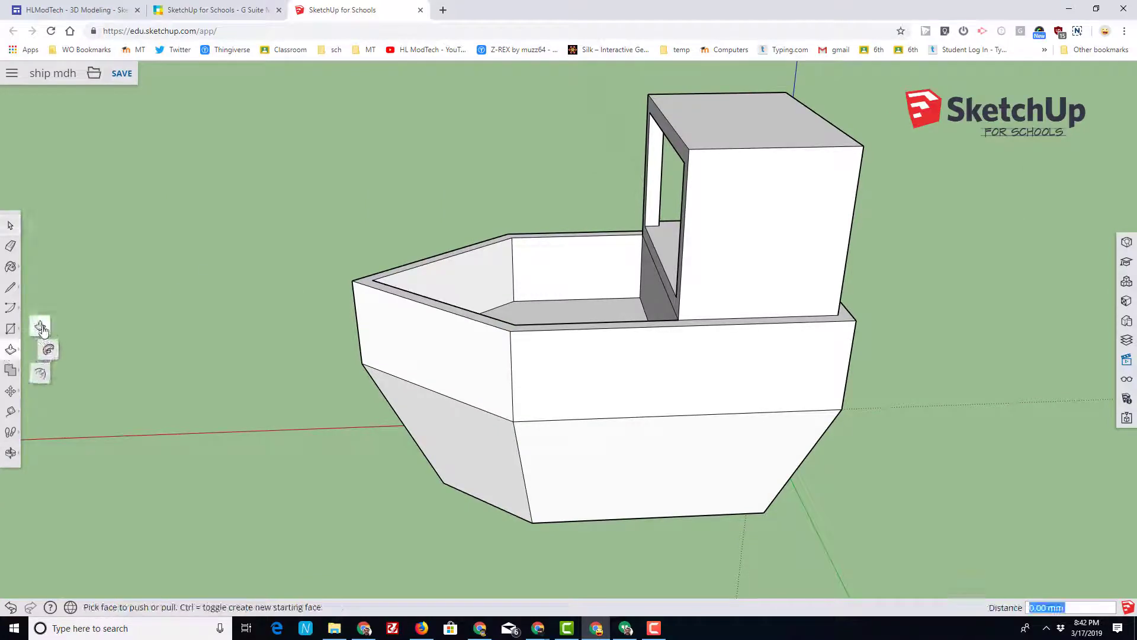
{"action": "left_click", "coordinate": [42, 373]}
{"action": "left_click", "coordinate": [798, 148]}
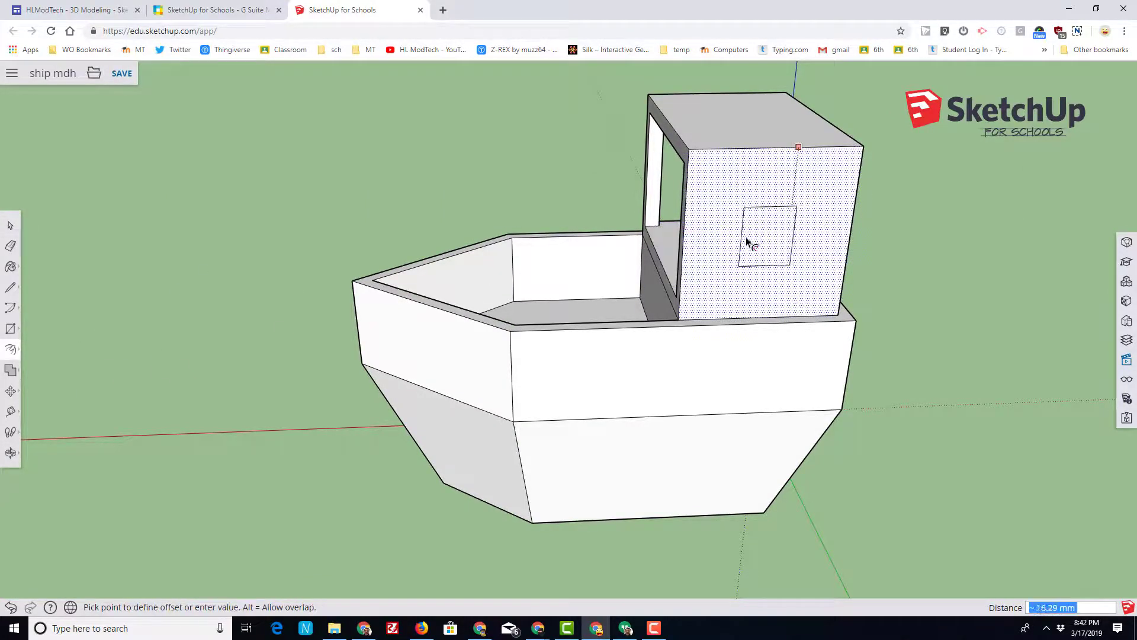
{"action": "left_click", "coordinate": [746, 169]}
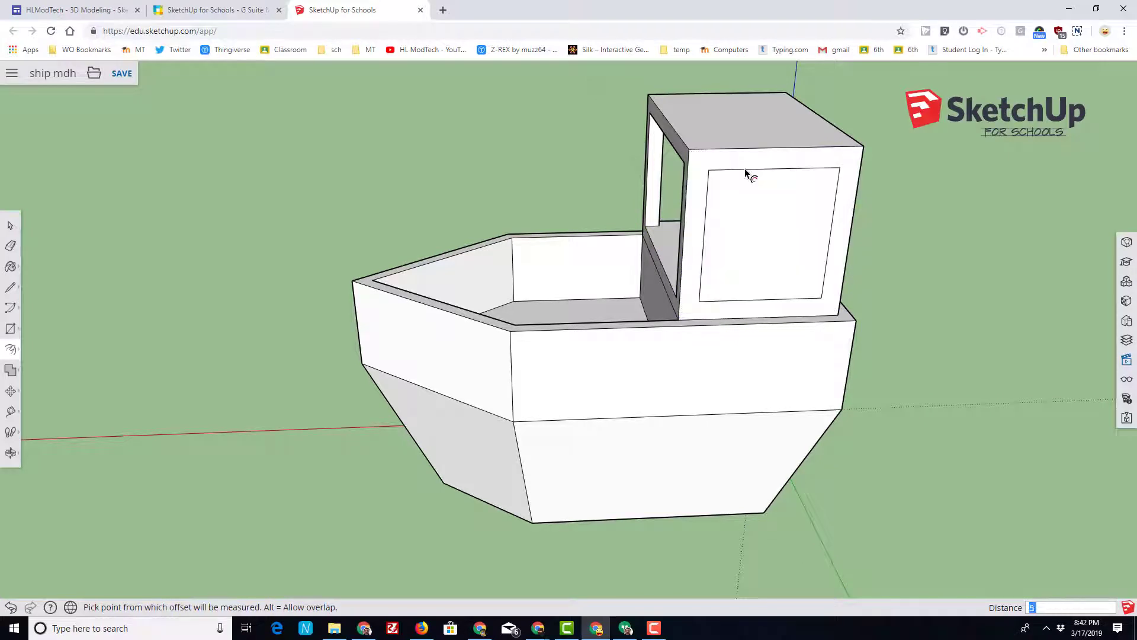
{"action": "type", "text": "5"}
{"action": "key", "text": "Return"}
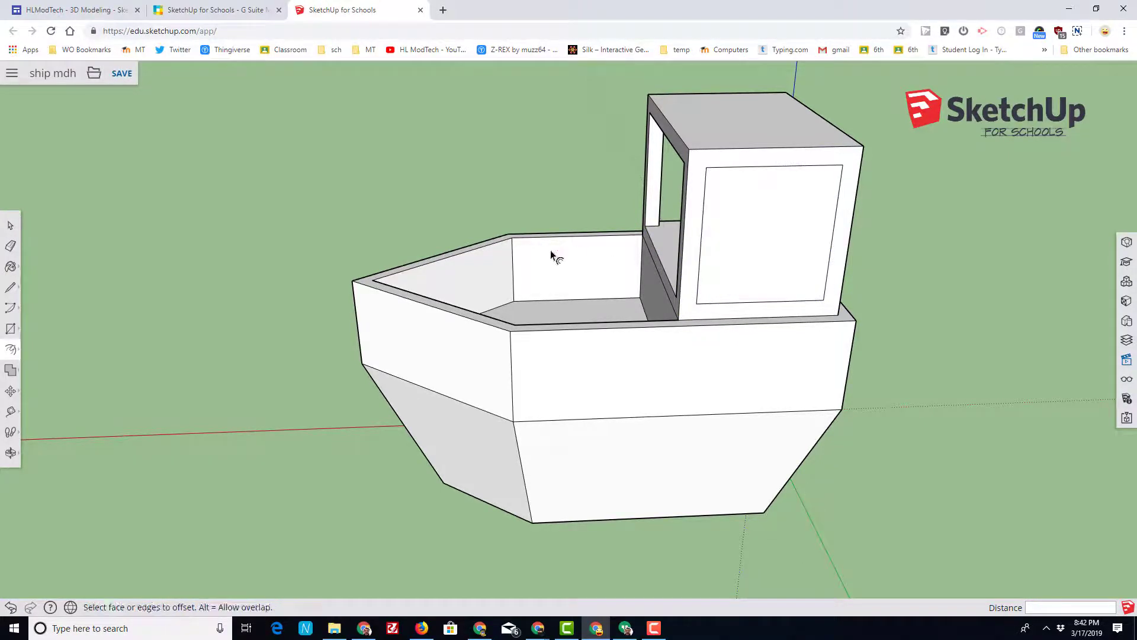
Recess the inner window face and delete it to open the square front window
{"action": "left_click", "coordinate": [12, 351]}
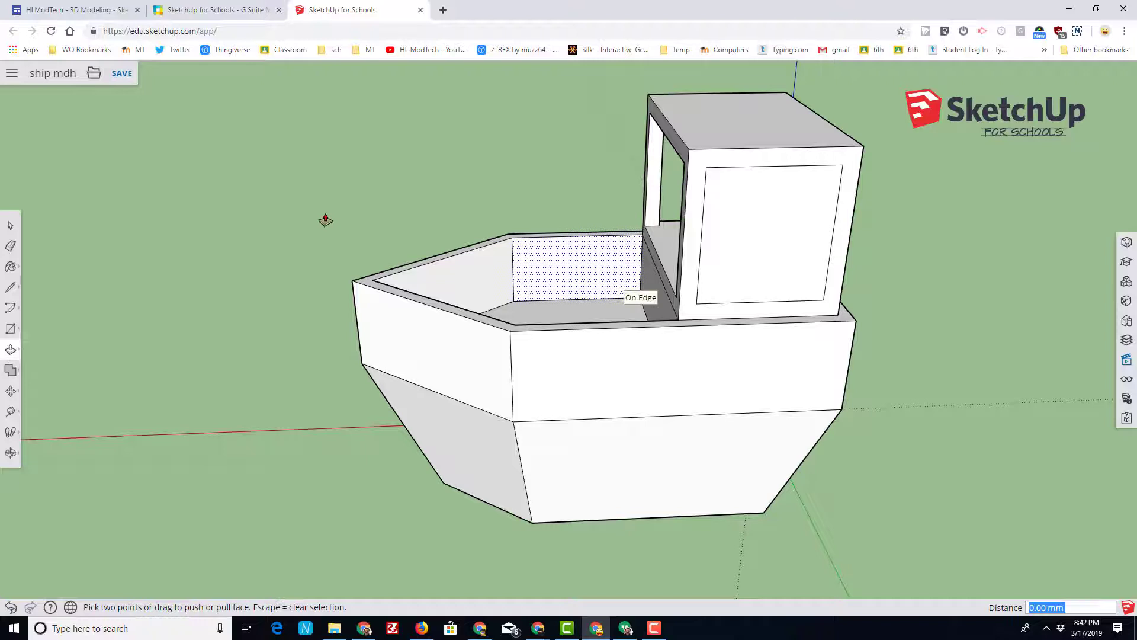
{"action": "left_click", "coordinate": [10, 453]}
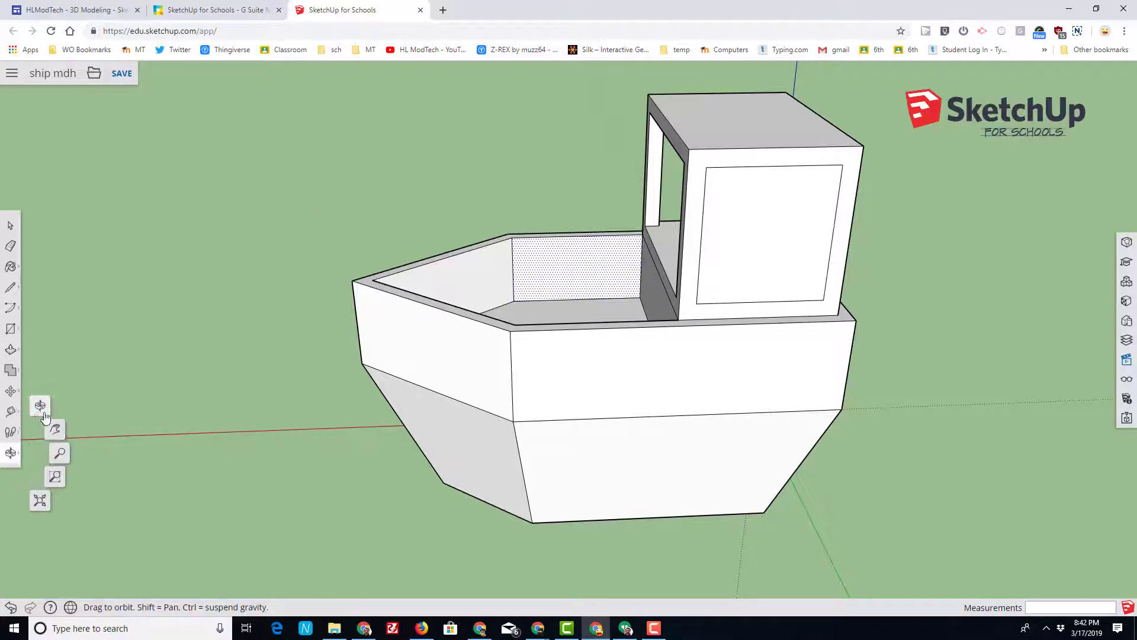
{"action": "left_click_drag", "start_coordinate": [88, 414], "coordinate": [205, 410]}
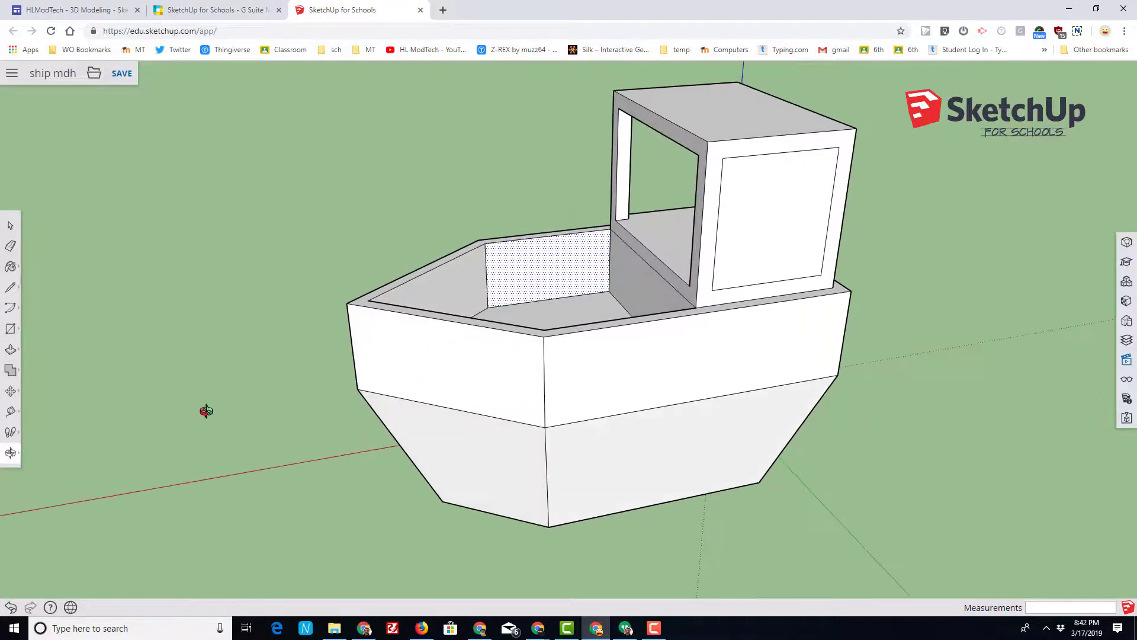
{"action": "key", "text": "p"}
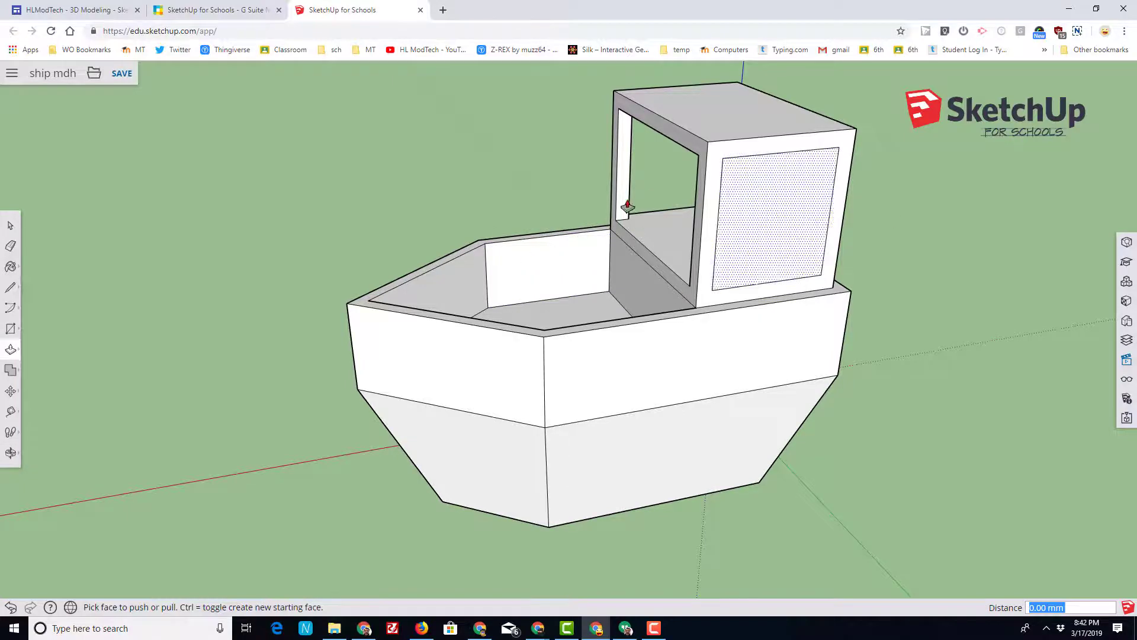
{"action": "left_click", "coordinate": [730, 249]}
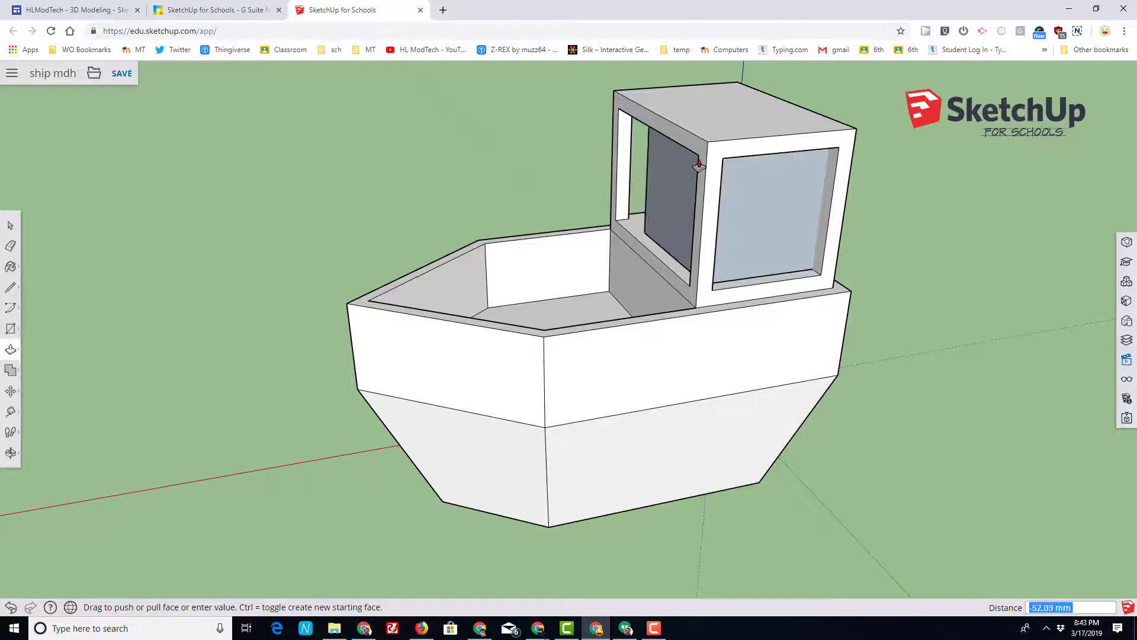
{"action": "left_click", "coordinate": [700, 159]}
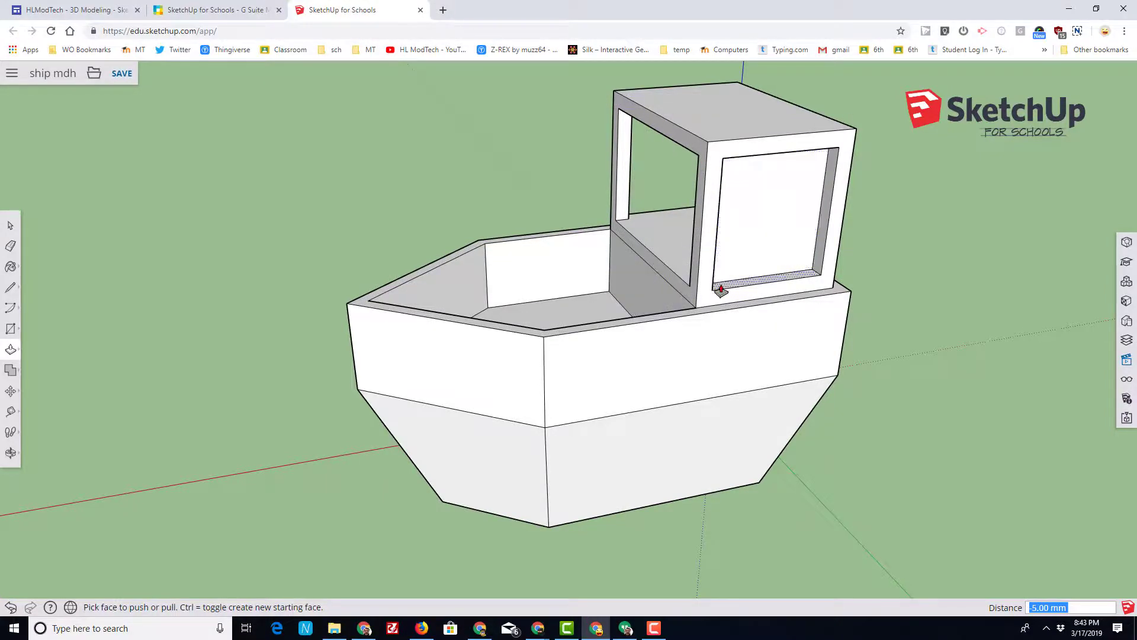
{"action": "left_click", "coordinate": [10, 225]}
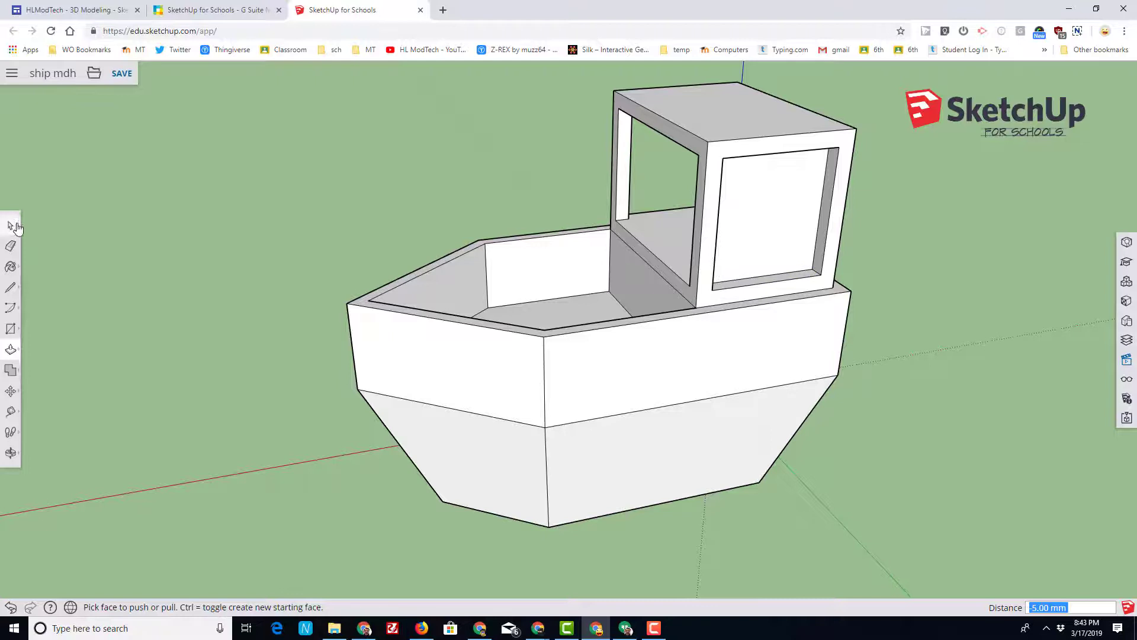
{"action": "left_click", "coordinate": [745, 239]}
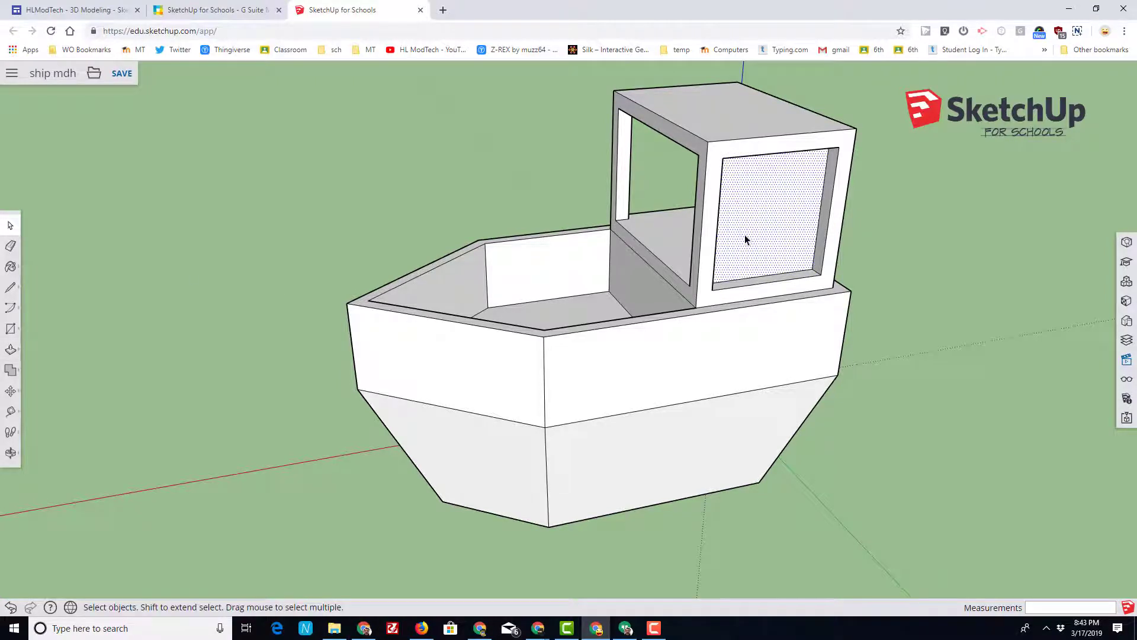
{"action": "key", "text": "Delete"}
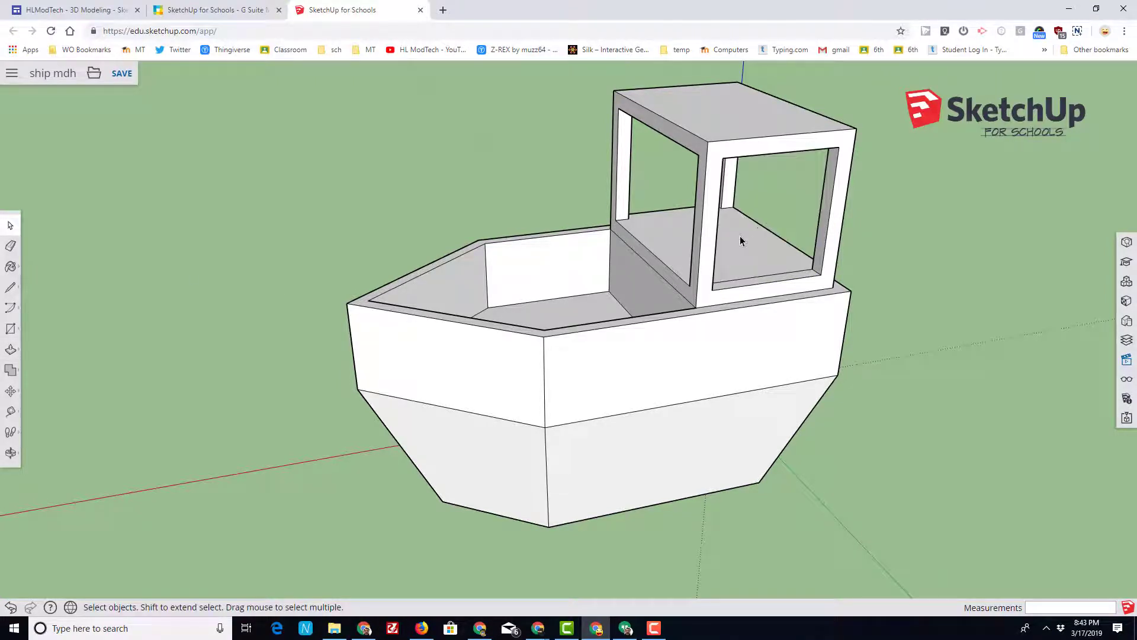
Draw a centre line across the cabin roof between its edge midpoints
{"action": "left_click", "coordinate": [753, 280]}
{"action": "middle_click_drag", "start_coordinate": [174, 282], "coordinate": [829, 261]}
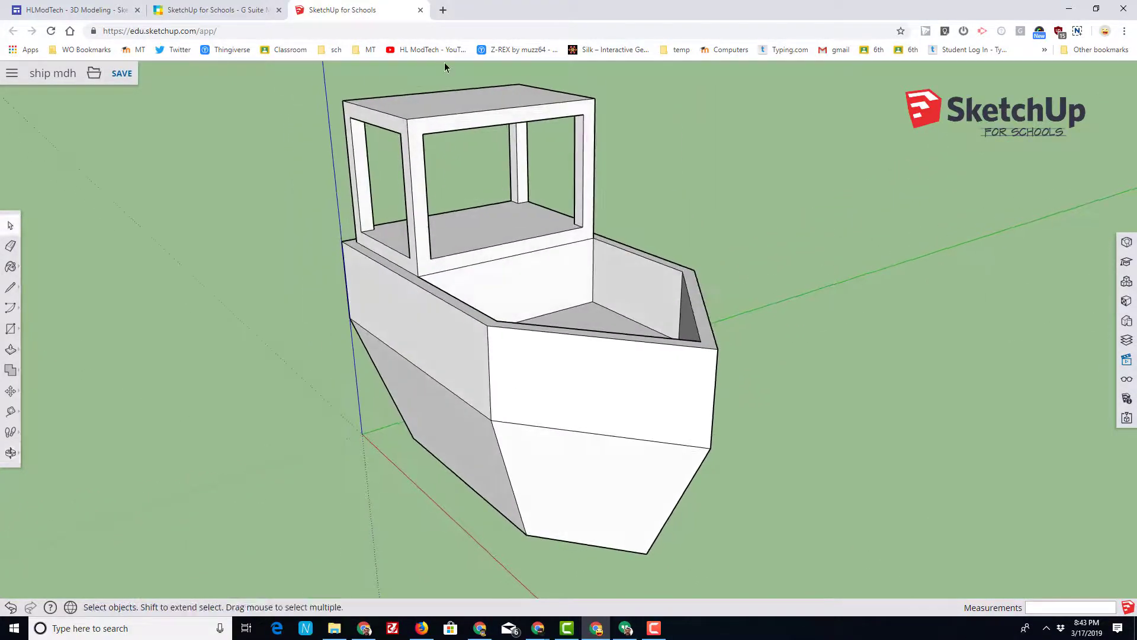
{"action": "middle_click_drag", "start_coordinate": [444, 63], "coordinate": [655, 190]}
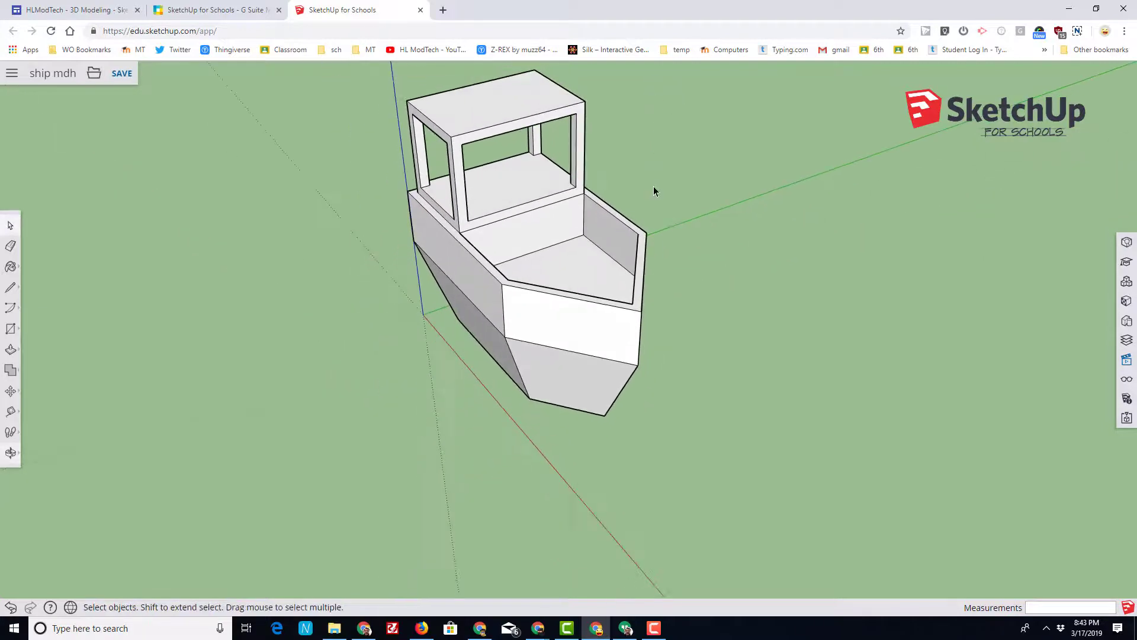
{"action": "left_click", "coordinate": [10, 288]}
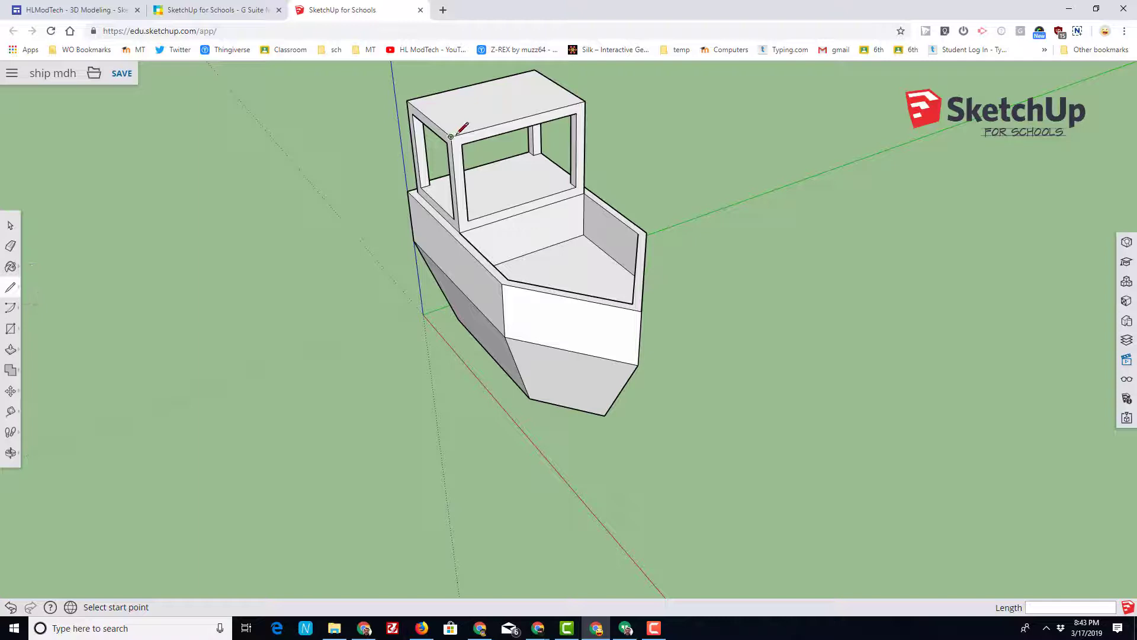
{"action": "left_click", "coordinate": [520, 118]}
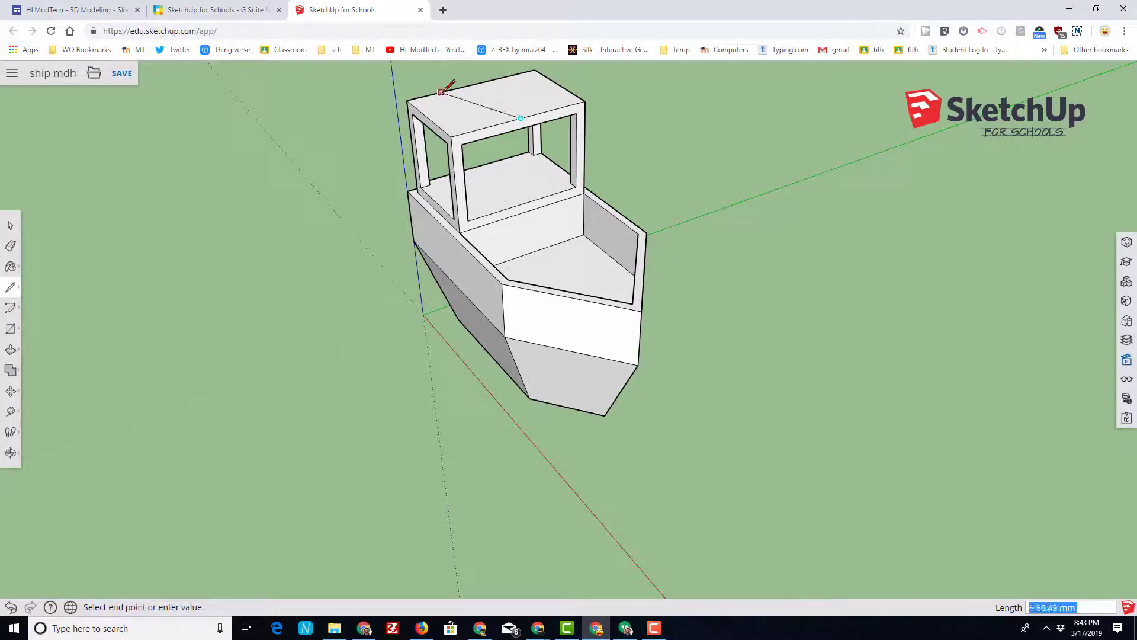
{"action": "left_click", "coordinate": [472, 84]}
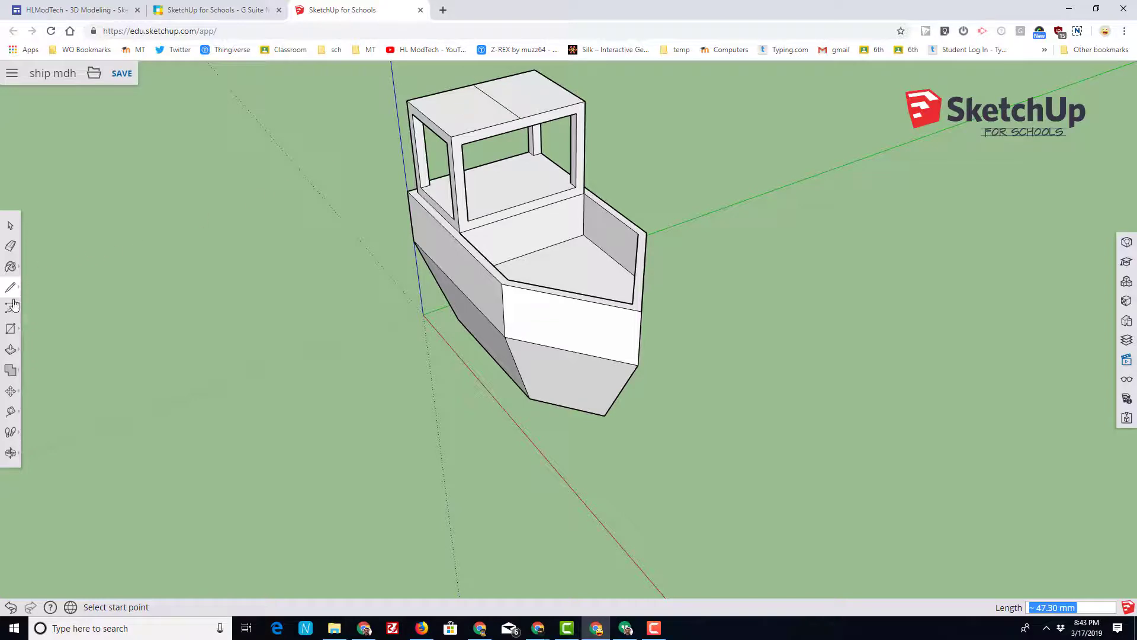
Raise the roof's centre line 30 mm to form a peaked roof
{"action": "left_click", "coordinate": [10, 391]}
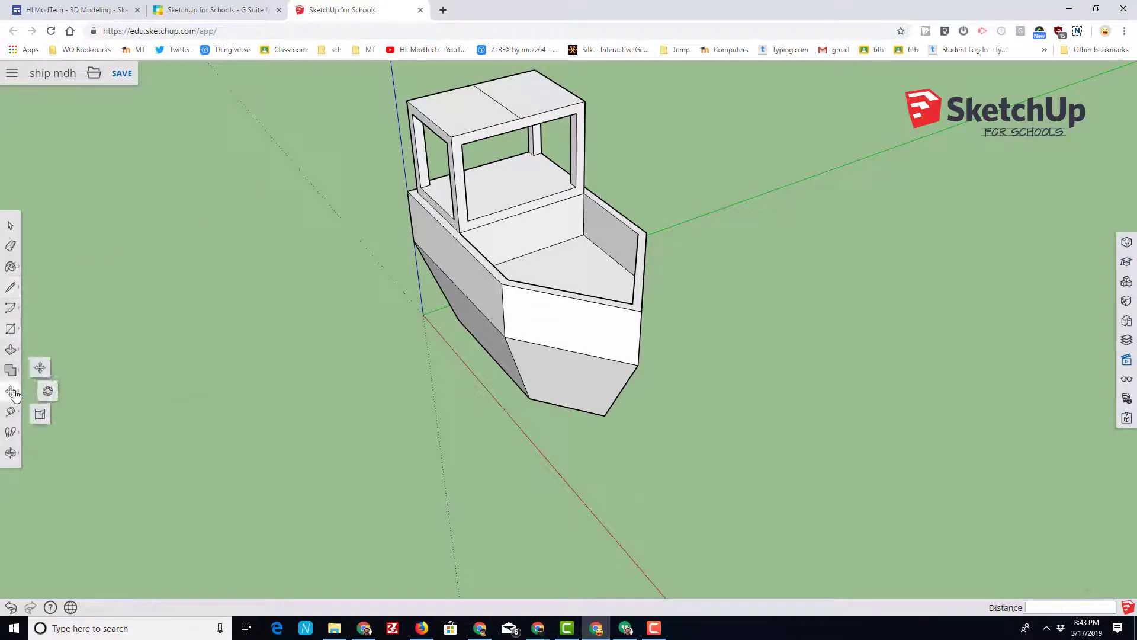
{"action": "left_click", "coordinate": [40, 373]}
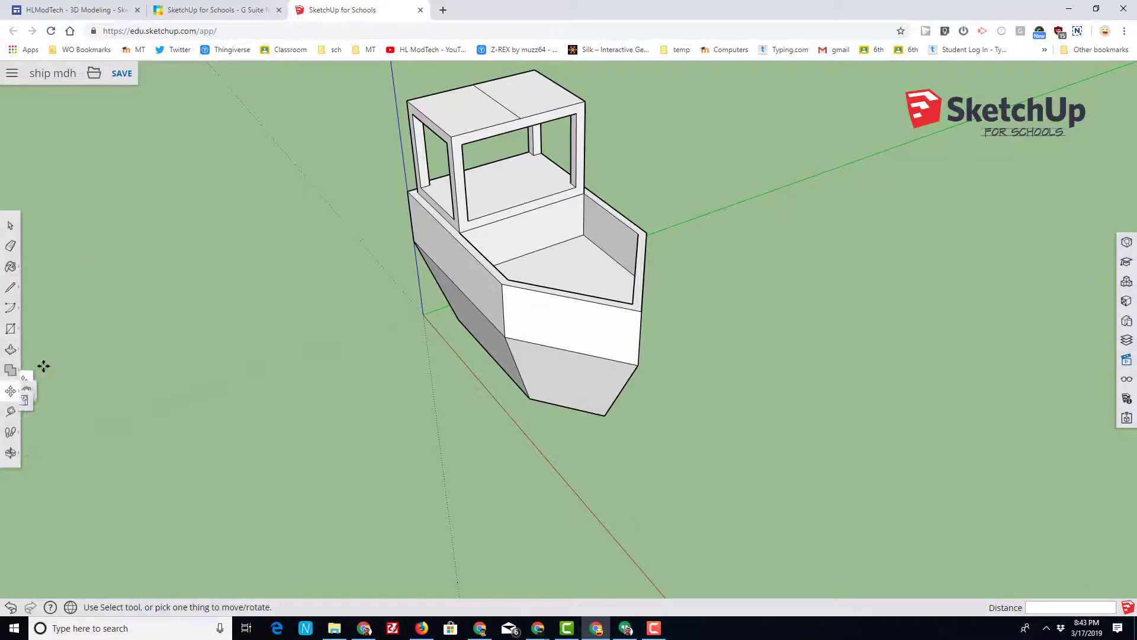
{"action": "left_click", "coordinate": [497, 101]}
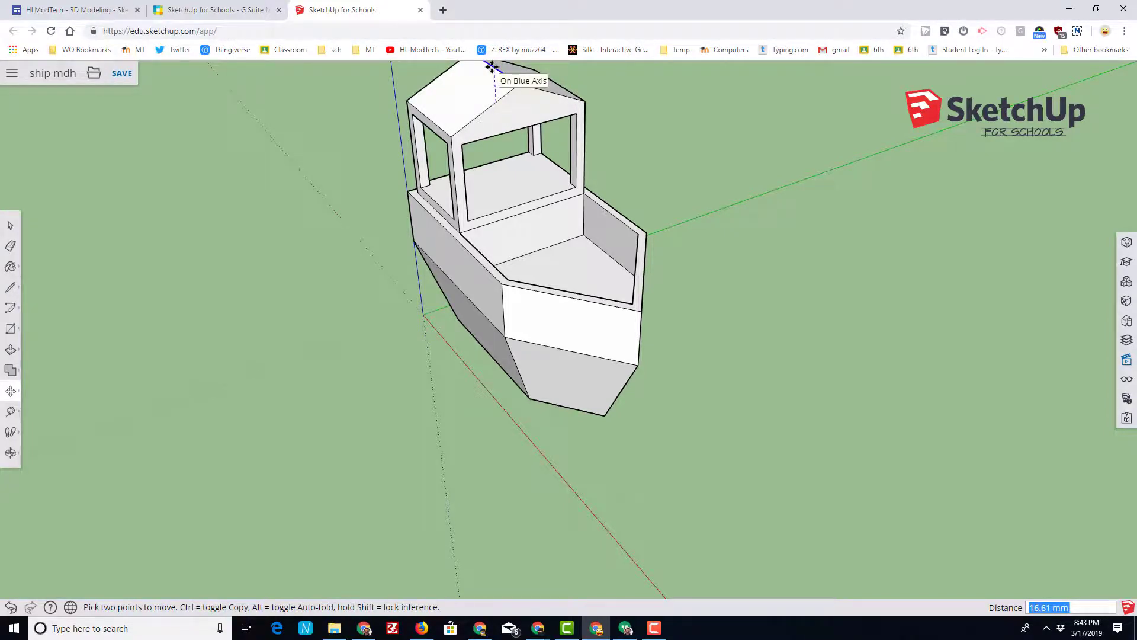
{"action": "type", "text": "30"}
{"action": "key", "text": "Return"}
{"action": "scroll", "coordinate": [563, 254], "scroll_direction": "down", "scroll_amount": 3}
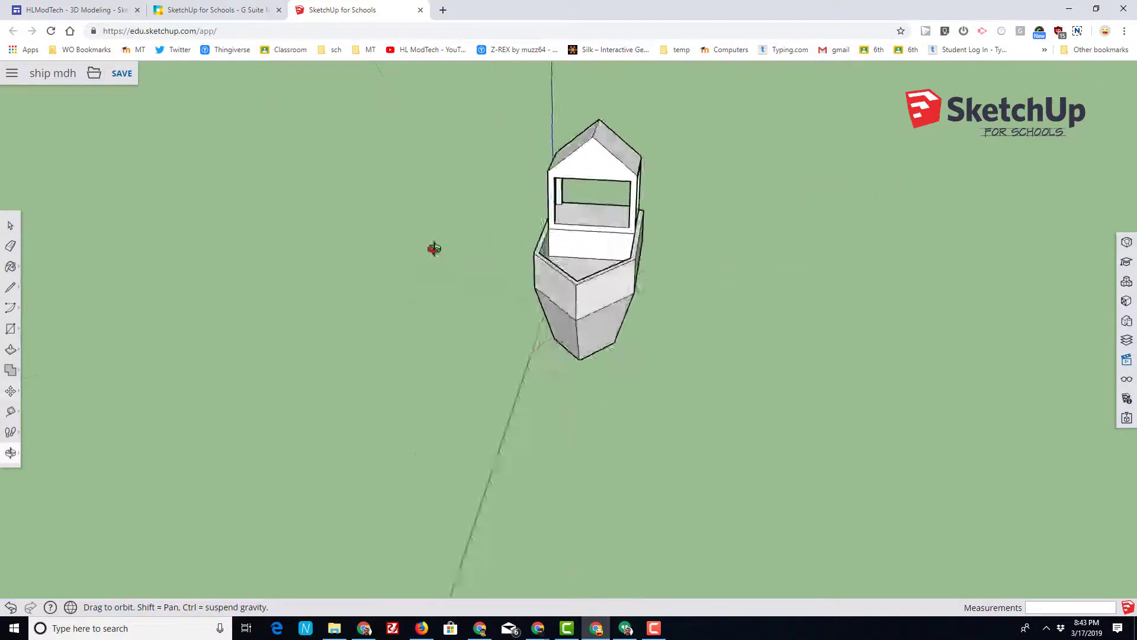
{"action": "left_click_drag", "start_coordinate": [432, 246], "coordinate": [616, 173]}
Save the 'ship mdh' model, then orbit around the boat to review the hull, cabin and bow
{"action": "key", "text": "m"}
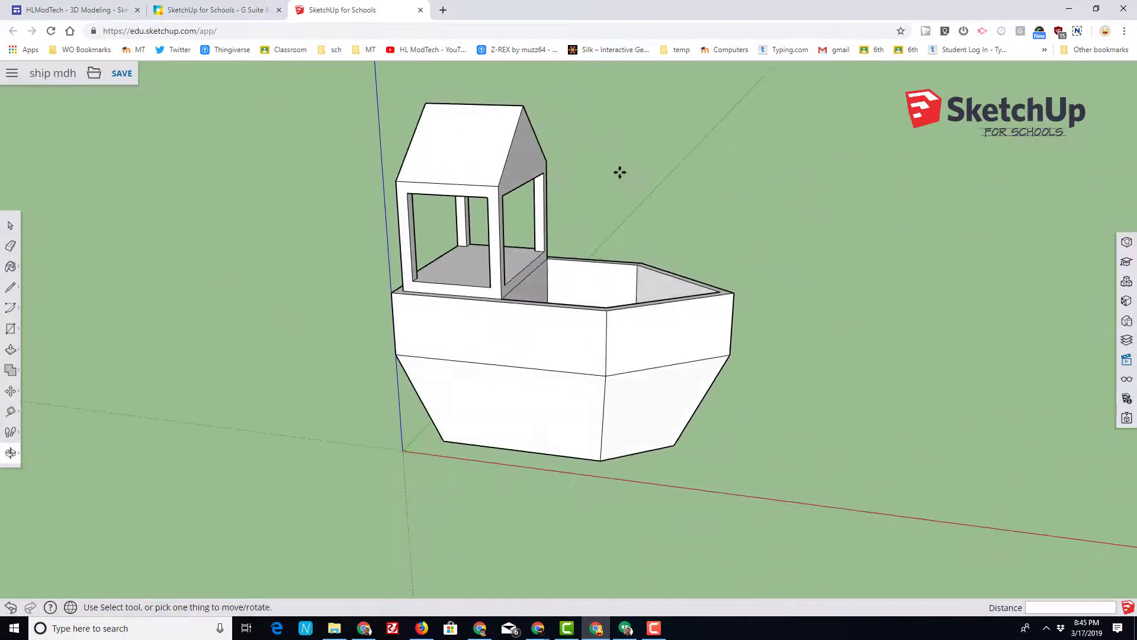
{"action": "left_click", "coordinate": [122, 75]}
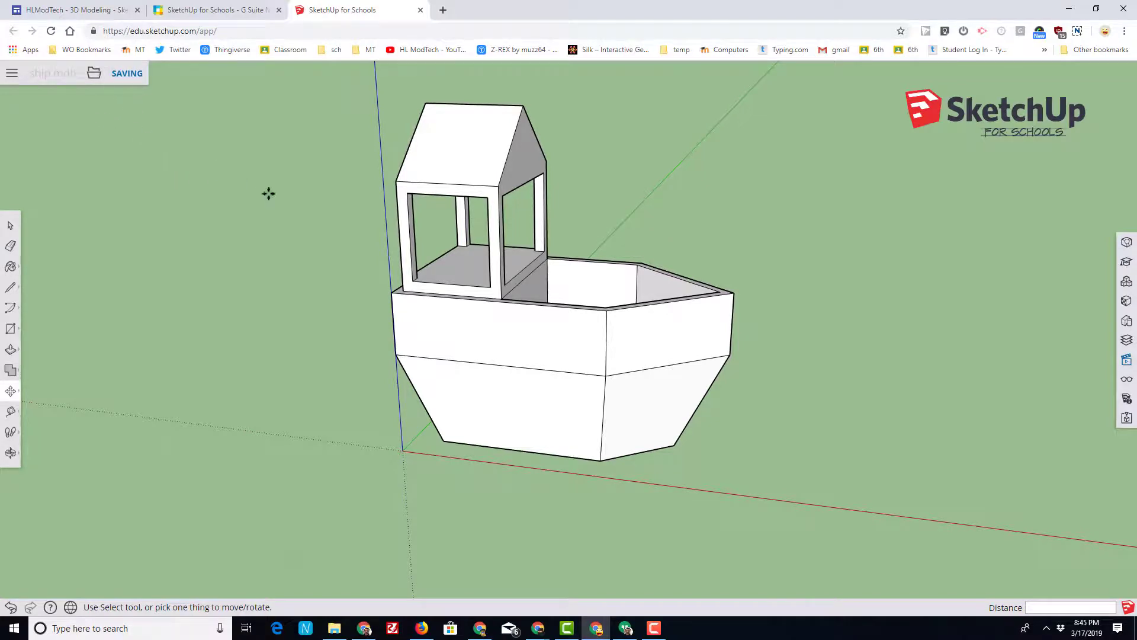
{"action": "middle_click_drag", "start_coordinate": [178, 218], "coordinate": [125, 206]}
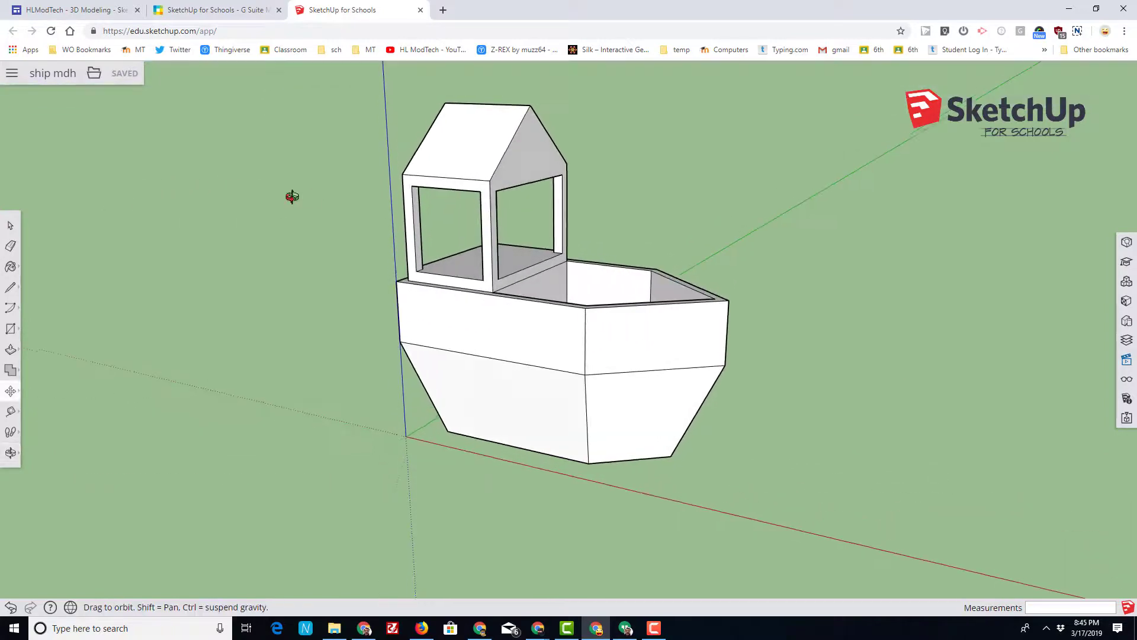
{"action": "middle_click_drag", "start_coordinate": [292, 195], "coordinate": [160, 197]}
{"action": "key", "text": "m"}
{"action": "mouse_move", "coordinate": [331, 148]}
{"action": "middle_mouse_down"}
{"action": "mouse_move", "coordinate": [445, 167]}
{"action": "mouse_move", "coordinate": [342, 170]}
{"action": "mouse_move", "coordinate": [327, 153]}
{"action": "middle_mouse_up"}
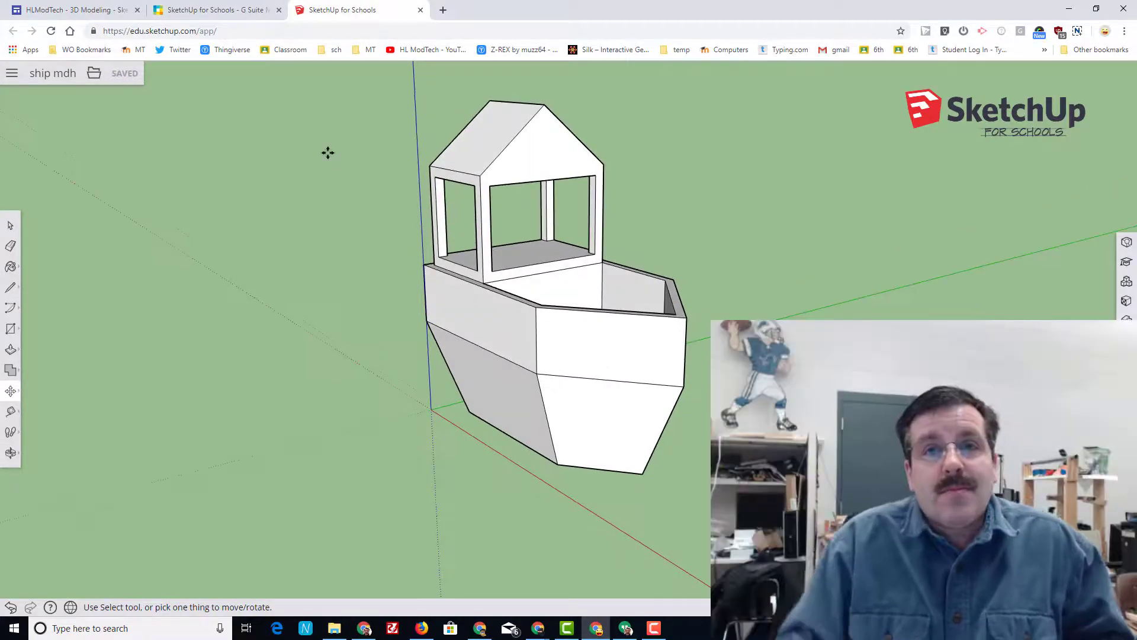